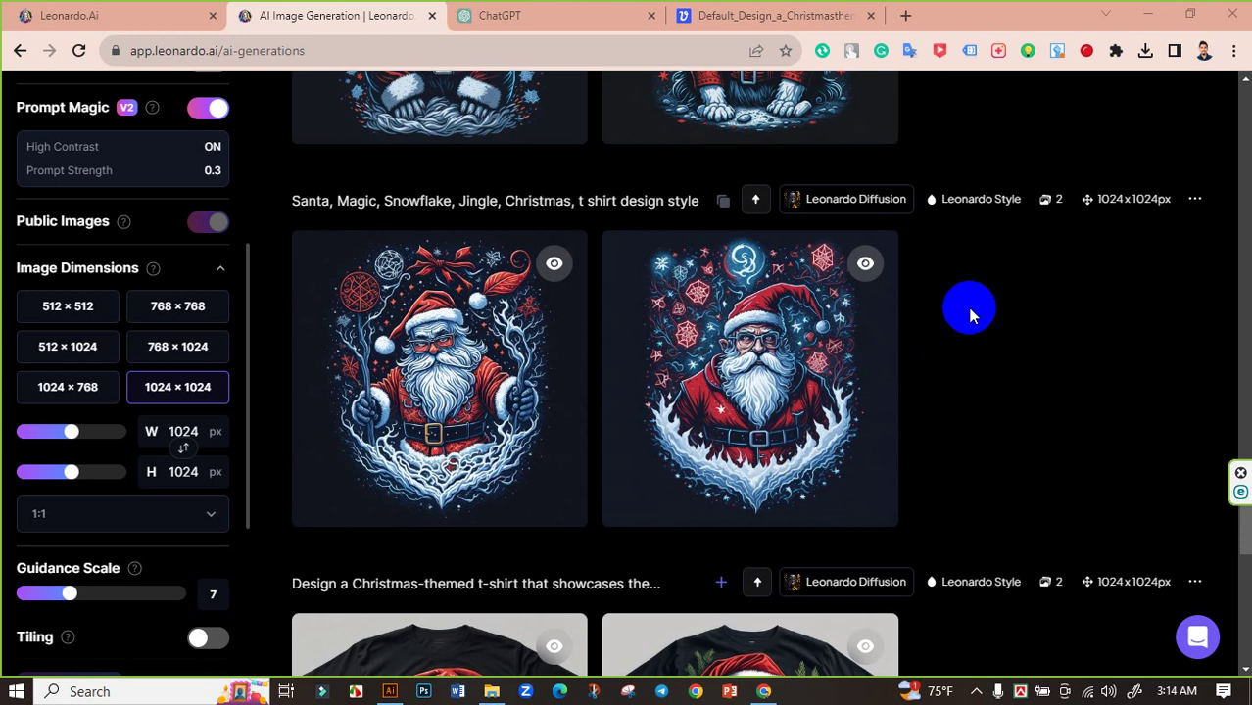
Step: Review the image generation settings, including Prompt Magic, dimensions and guidance scale, and the generated Santa t-shirt designs
scroll(181, 217, "up", 5)
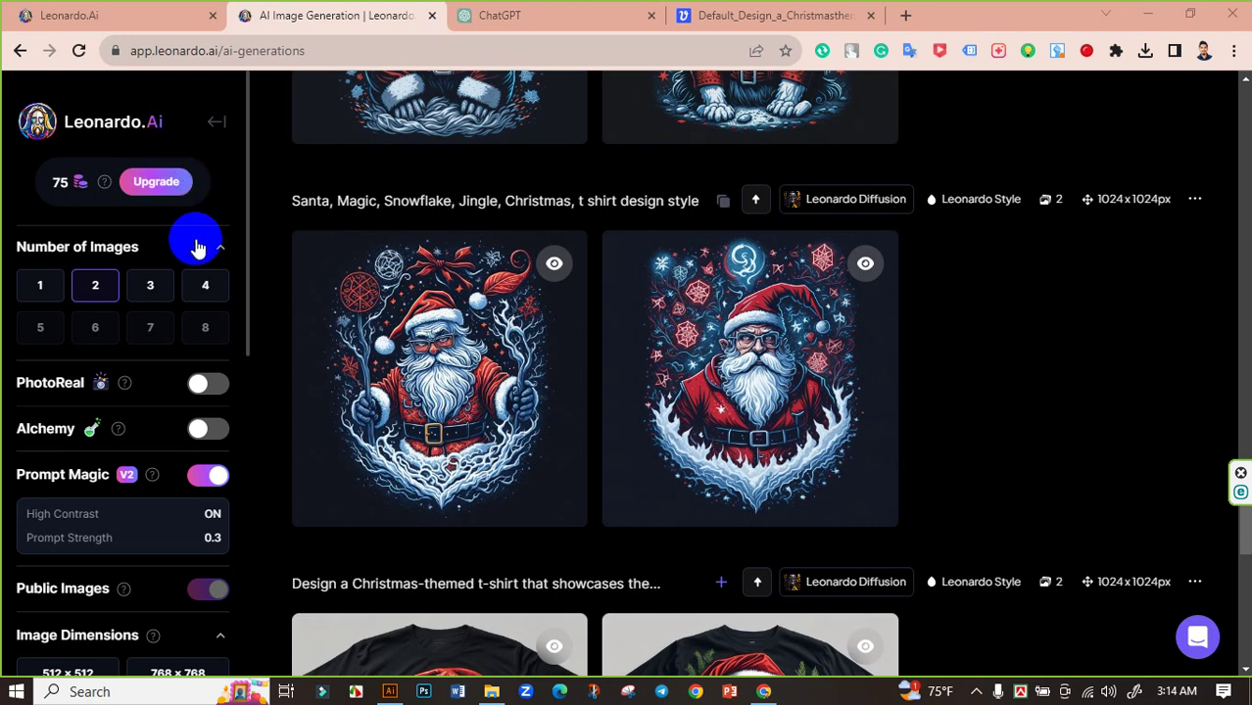
scroll(190, 252, "down", 1)
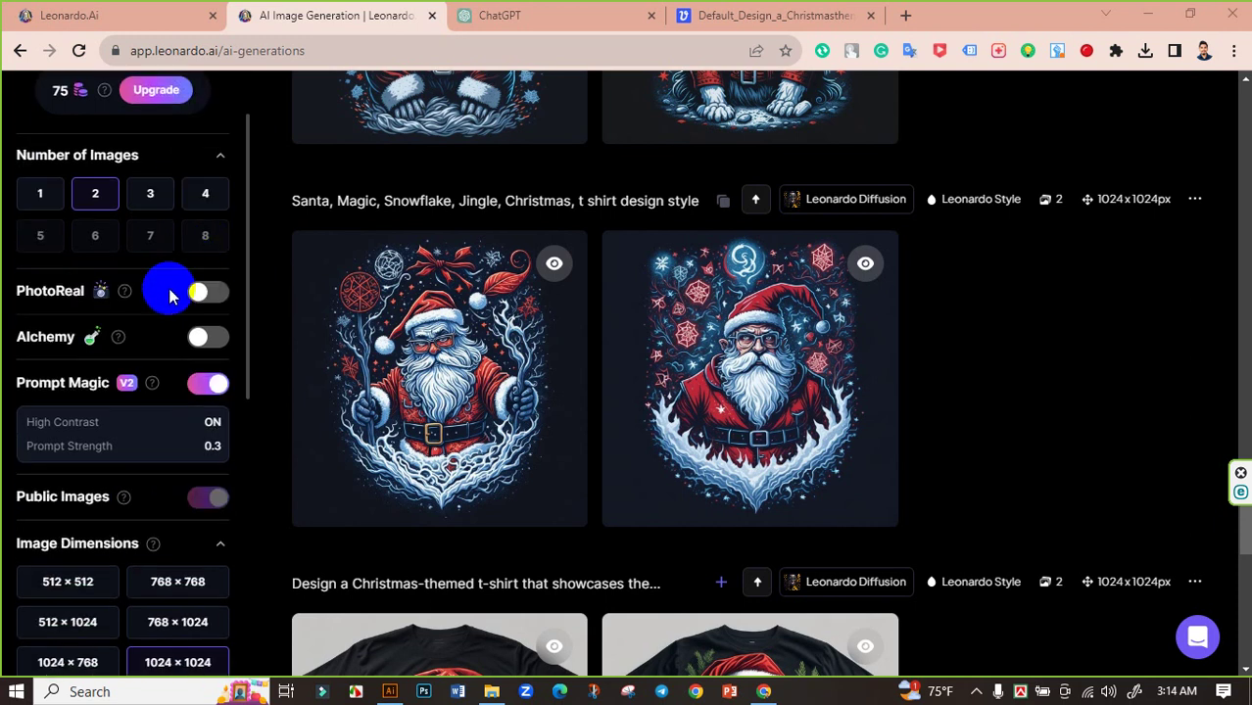
scroll(170, 296, "down", 1)
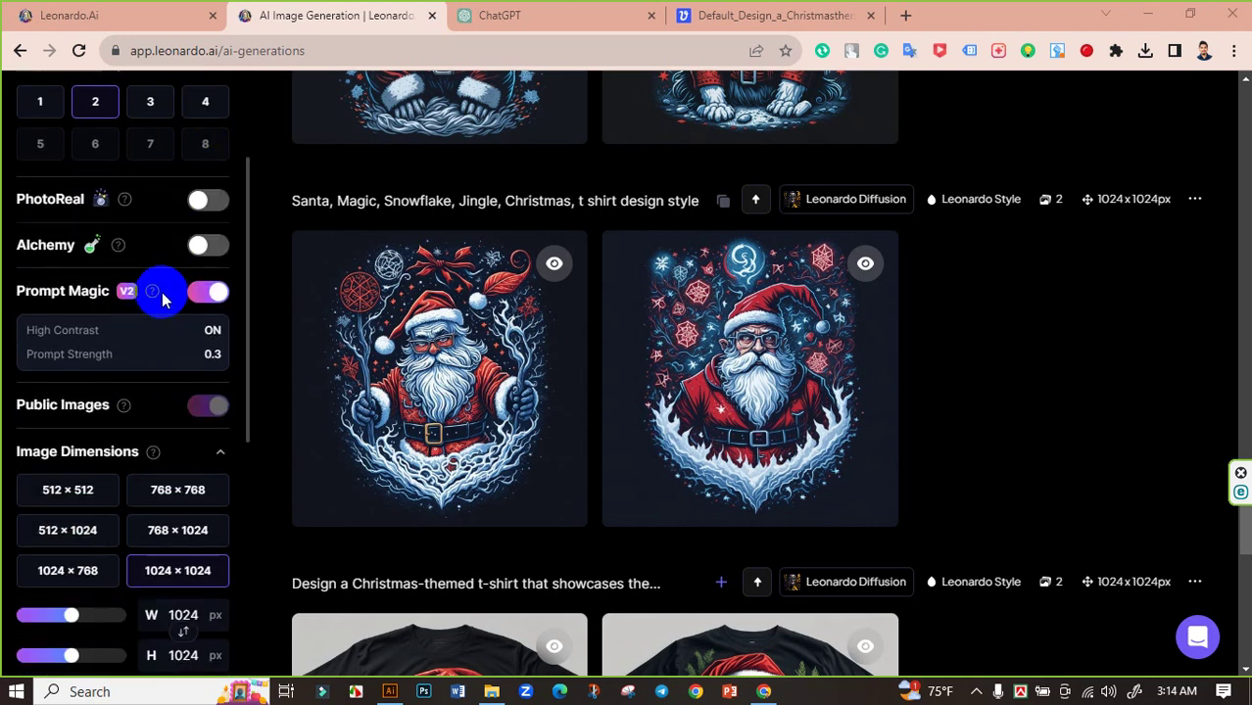
left_click(212, 294)
scroll(186, 392, "down", 1)
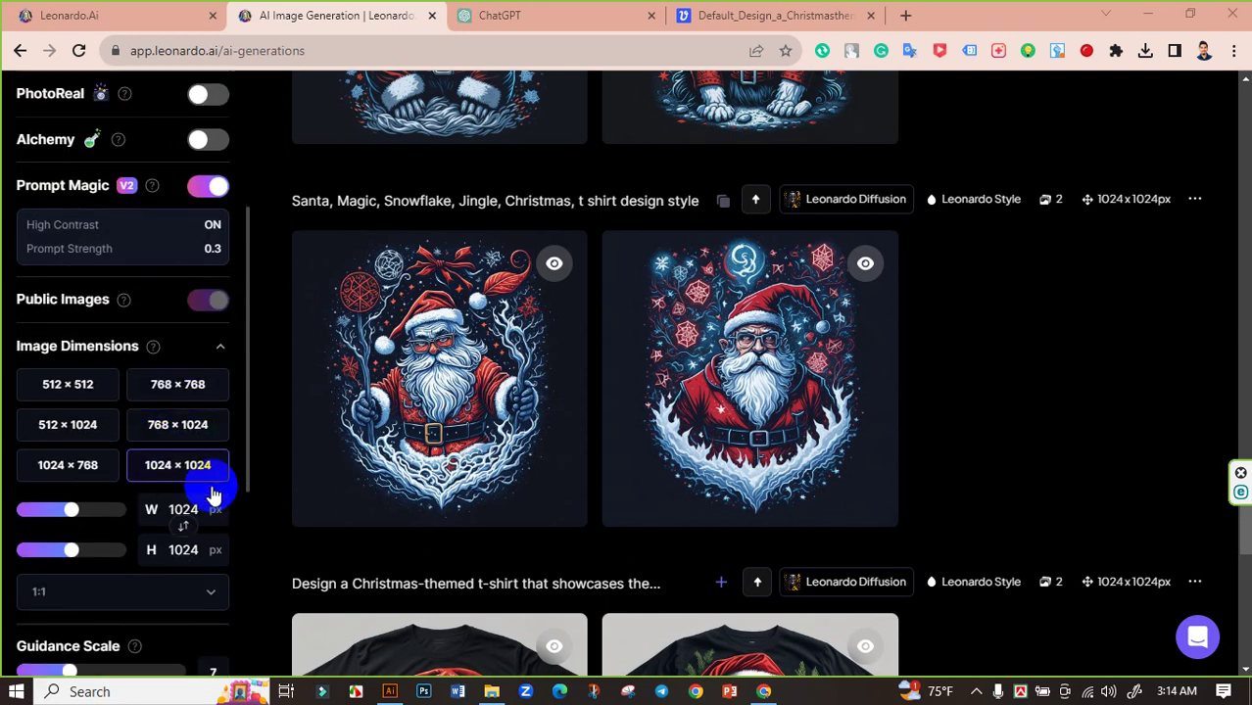
scroll(209, 490, "down", 3)
scroll(980, 384, "up", 2)
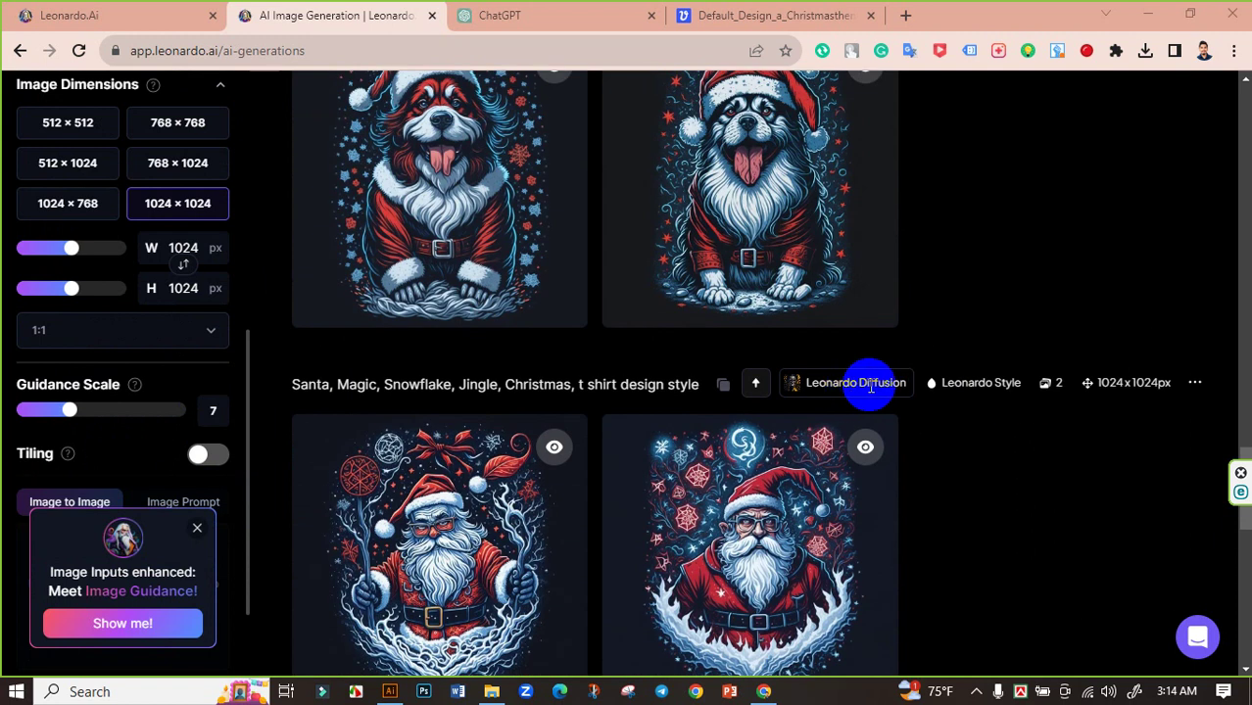
scroll(872, 386, "down", 1)
scroll(945, 326, "down", 1)
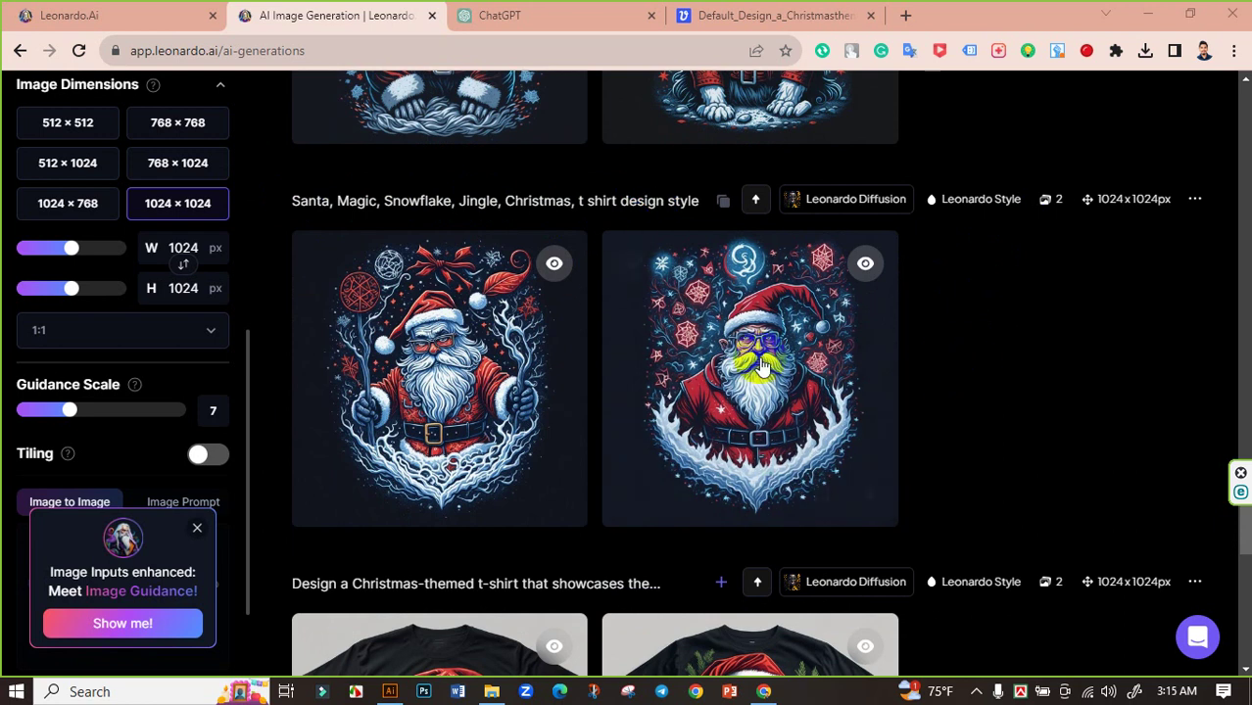
Step: Download the HD Smooth upscaled version of the Santa image with glasses and flames, and show the file in its folder
mouse_move(784, 360)
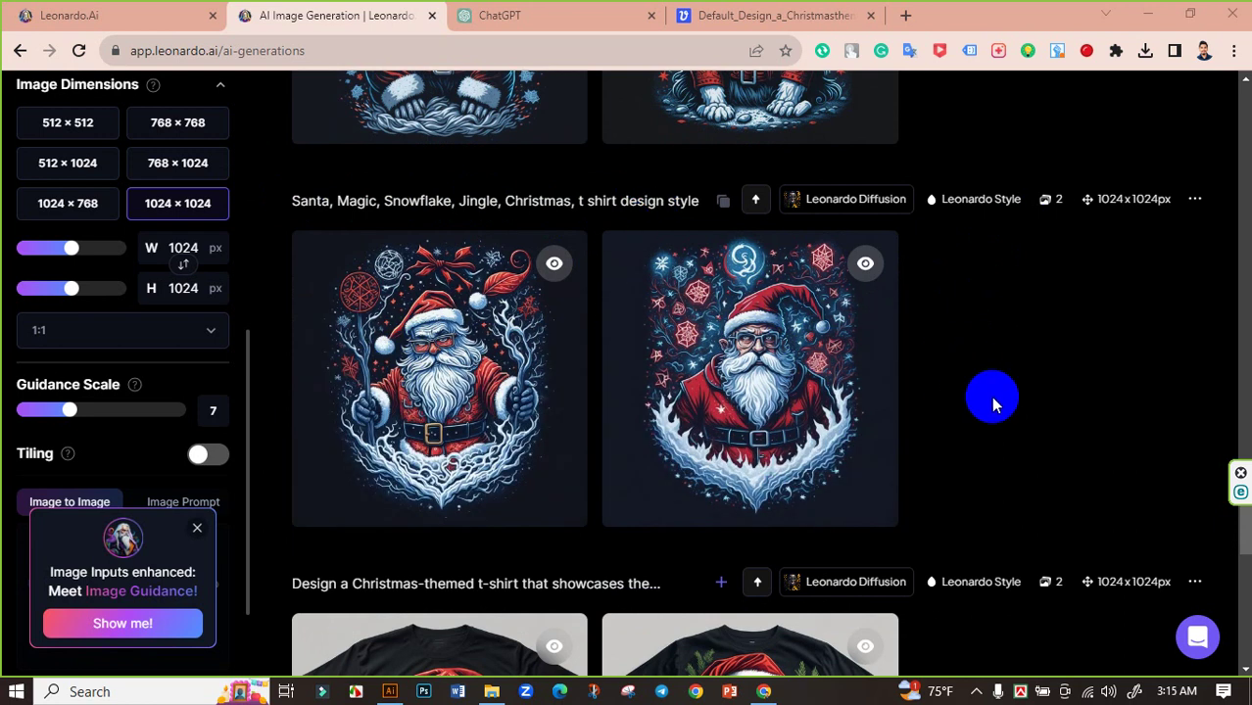
mouse_move(764, 382)
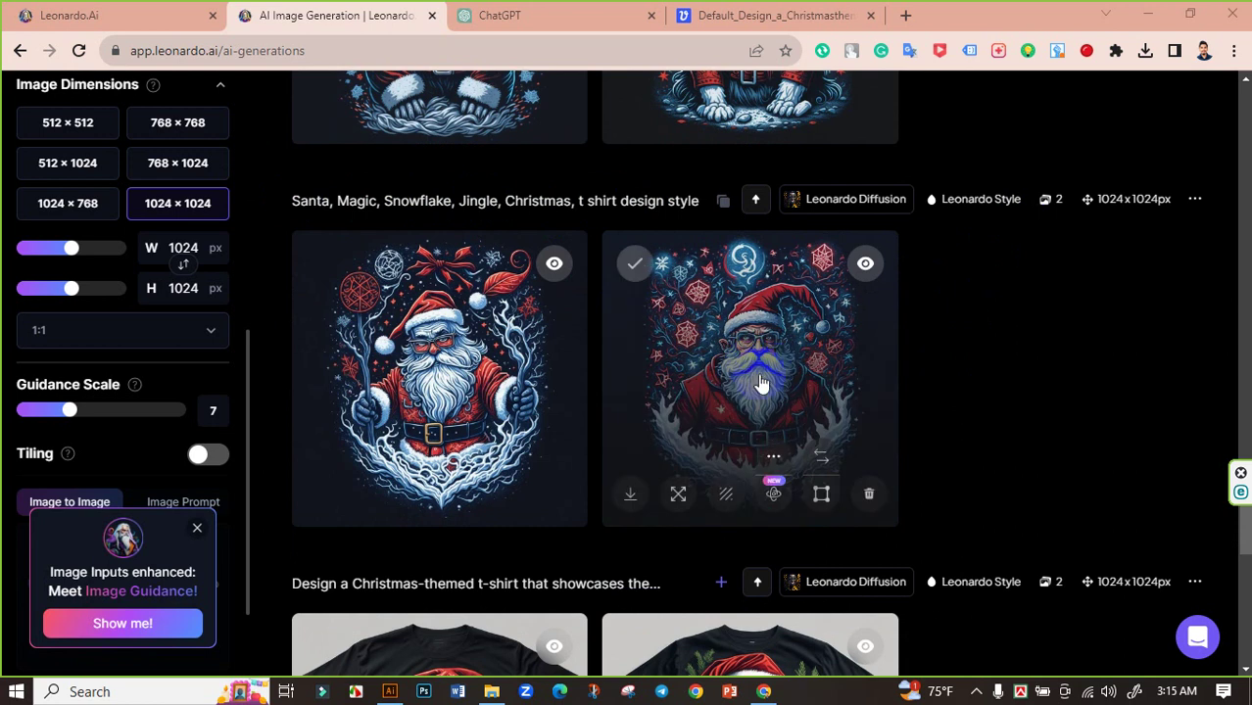
left_click(737, 361)
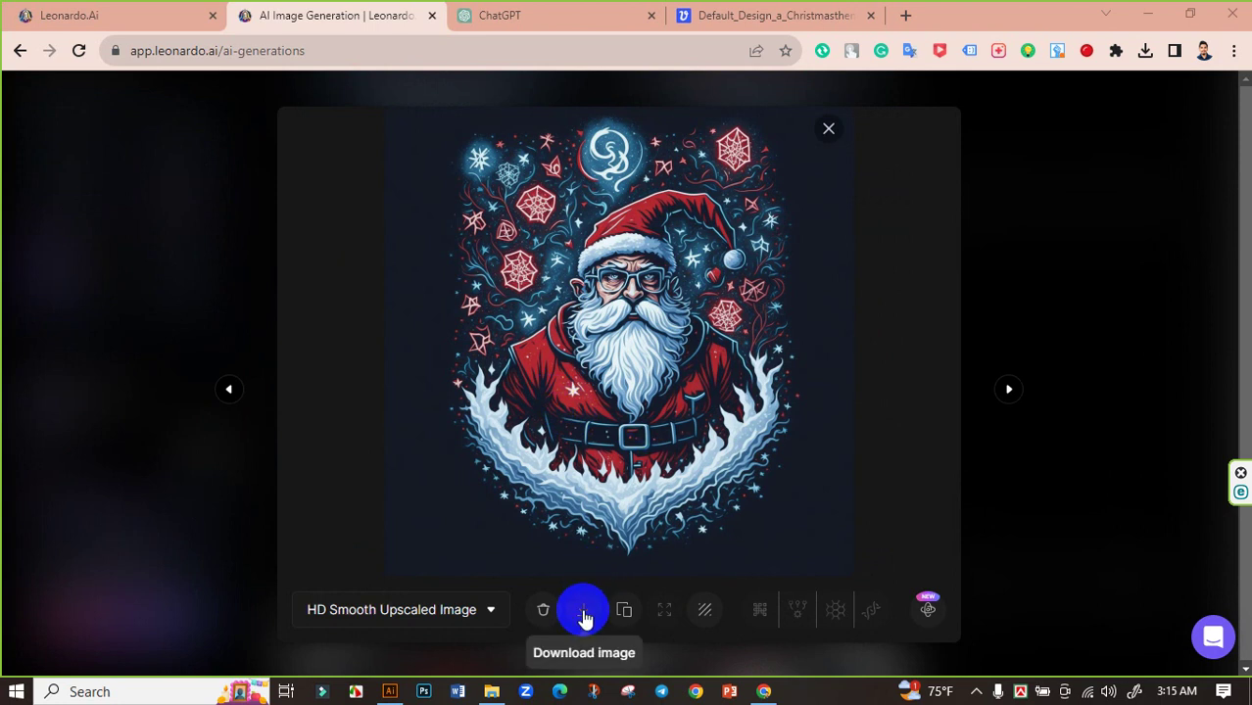
left_click(584, 615)
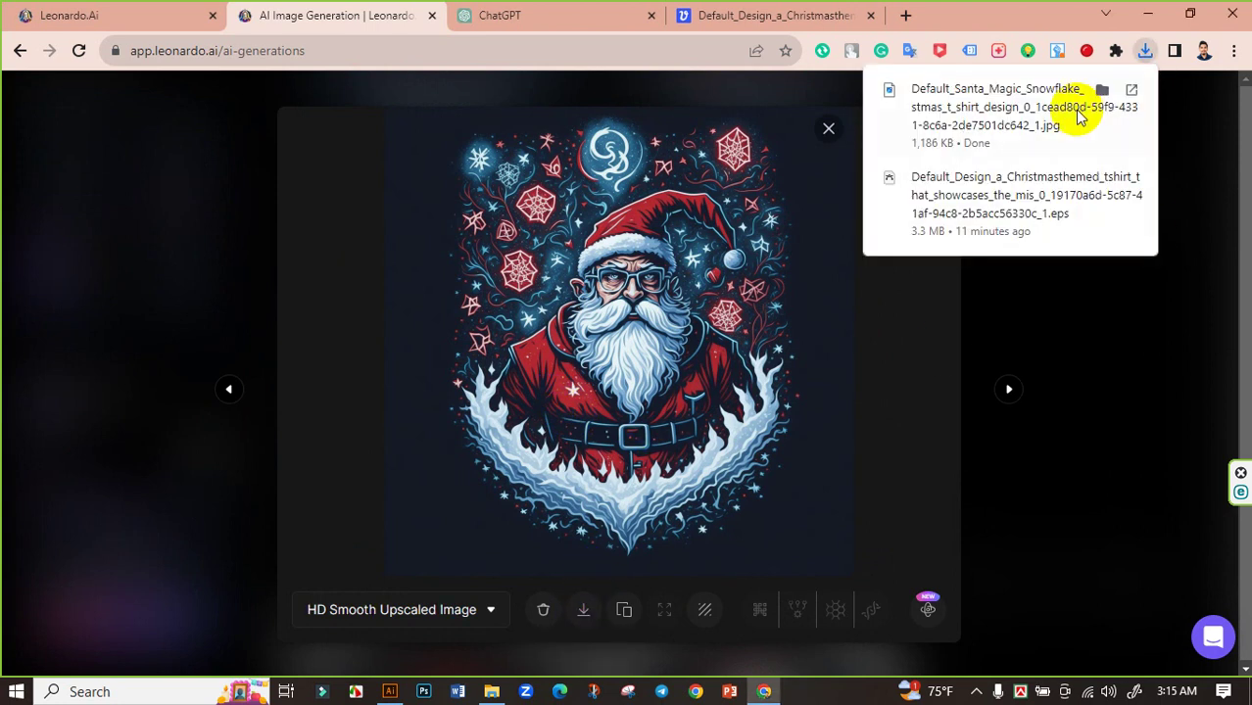
left_click(1105, 91)
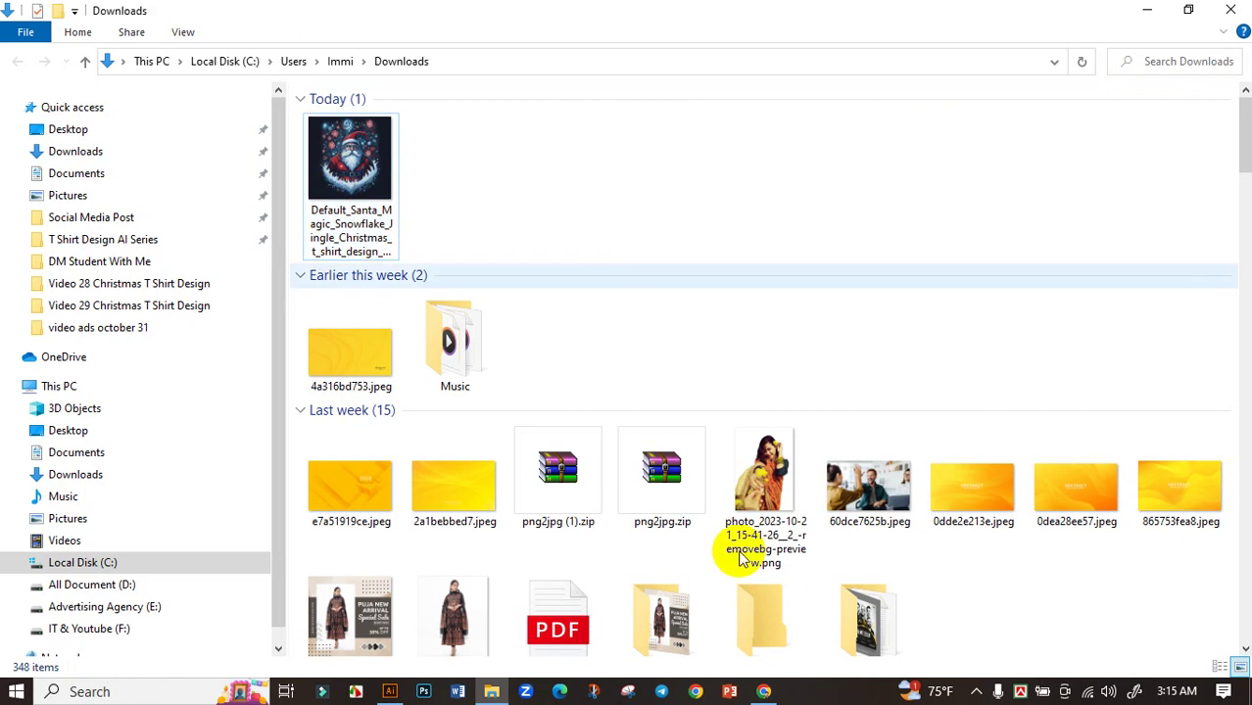
Step: Upload the downloaded Santa JPG to Vectorizer.AI for vectorizing and accept the full image without cropping
left_click(763, 692)
left_click(691, 16)
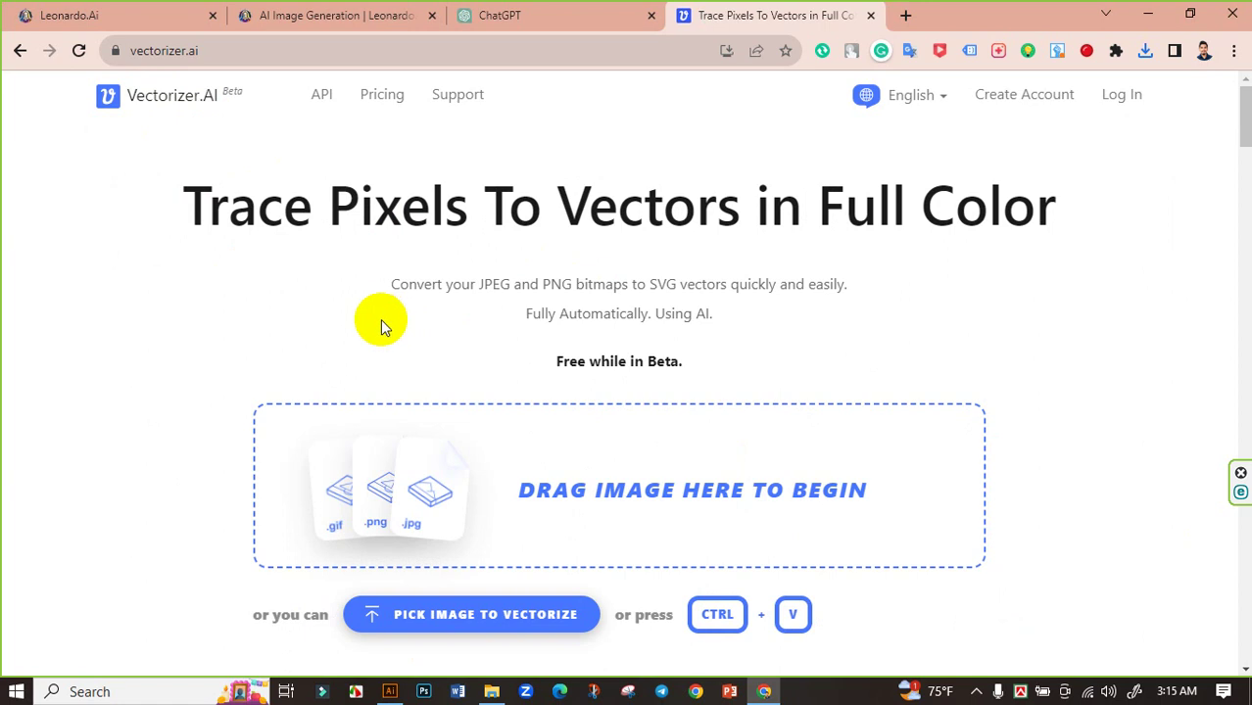
left_click(382, 492)
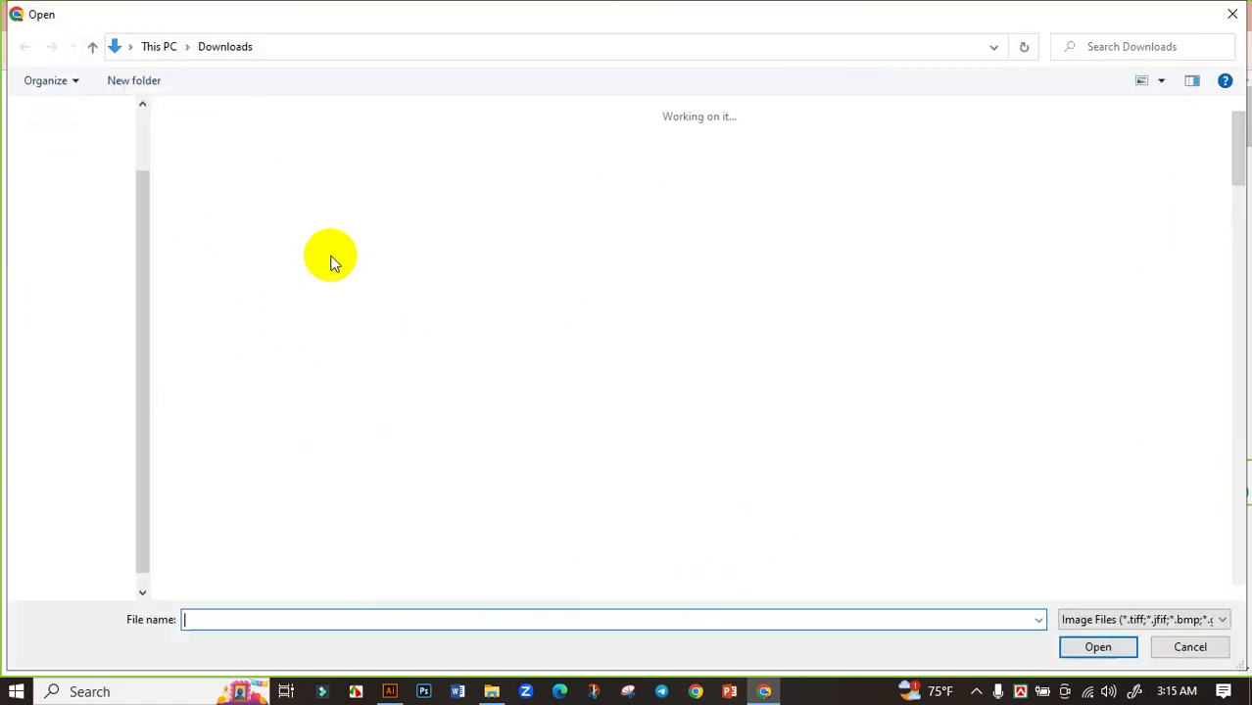
left_click(214, 162)
left_click(1102, 648)
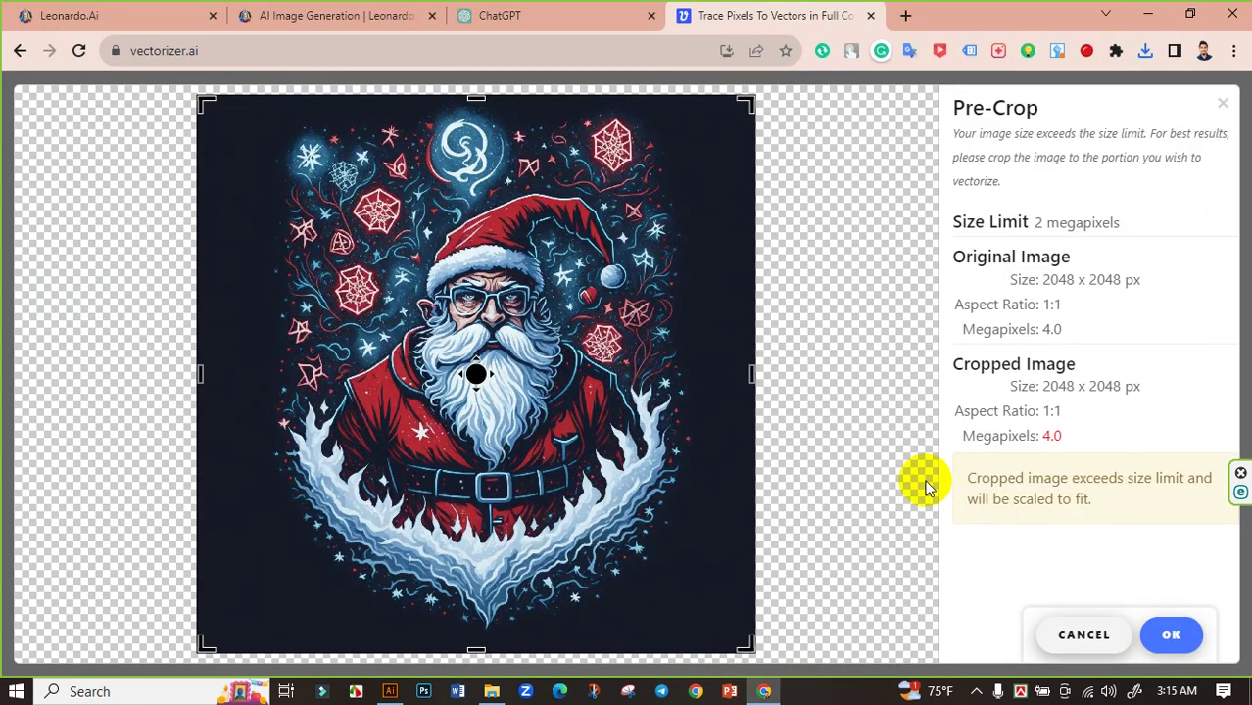
left_click(1172, 637)
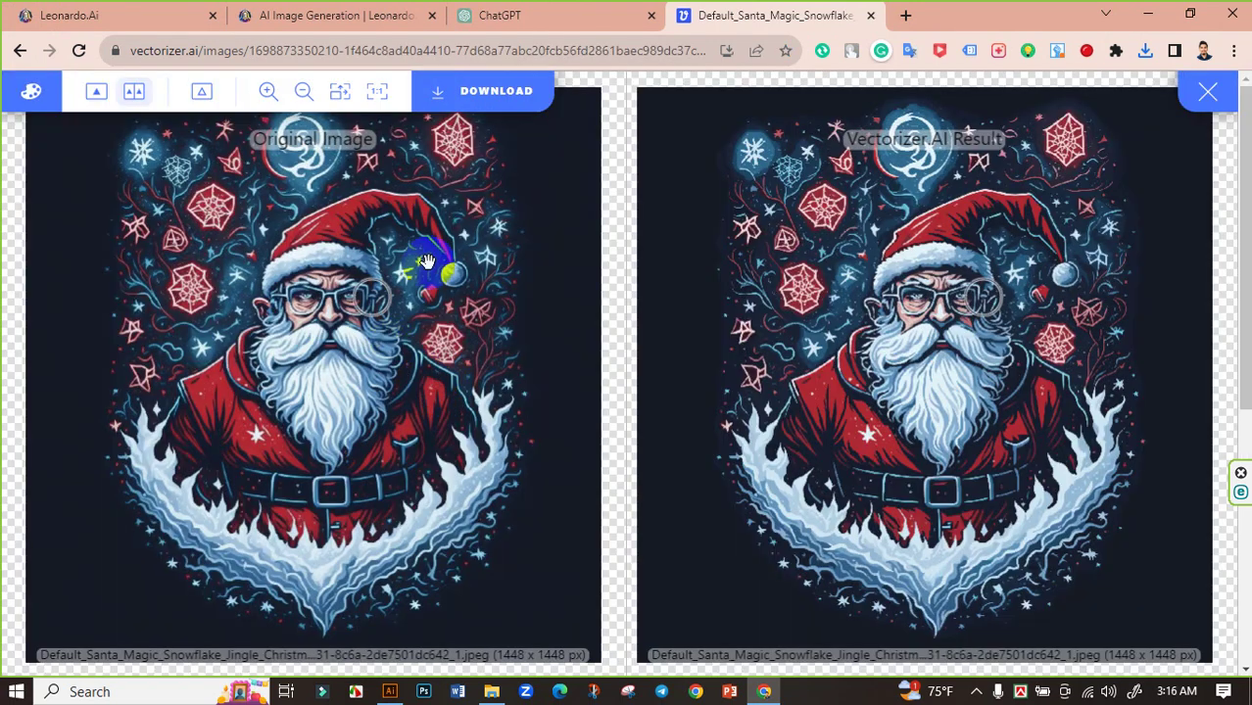
Step: Download the vector result as EPS with Super Fine line fit tolerance and show the file in its folder
left_click(502, 100)
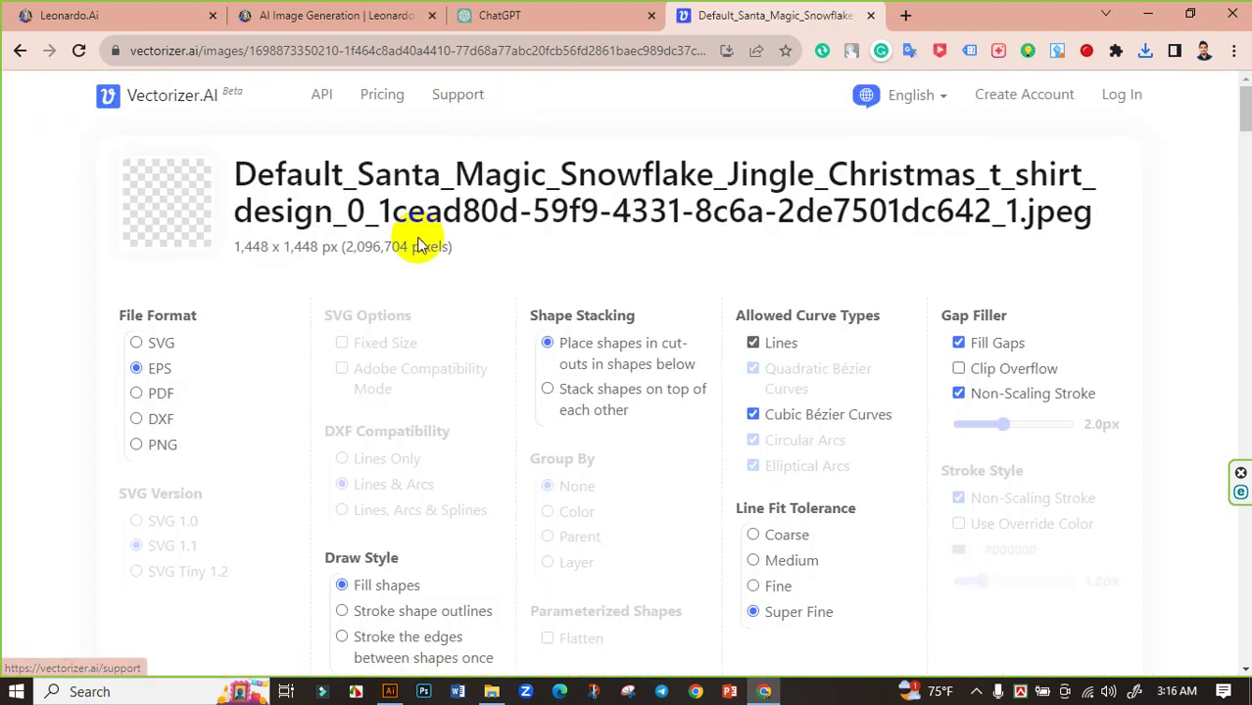
scroll(427, 293, "down", 1)
scroll(427, 293, "down", 2)
scroll(142, 138, "up", 1)
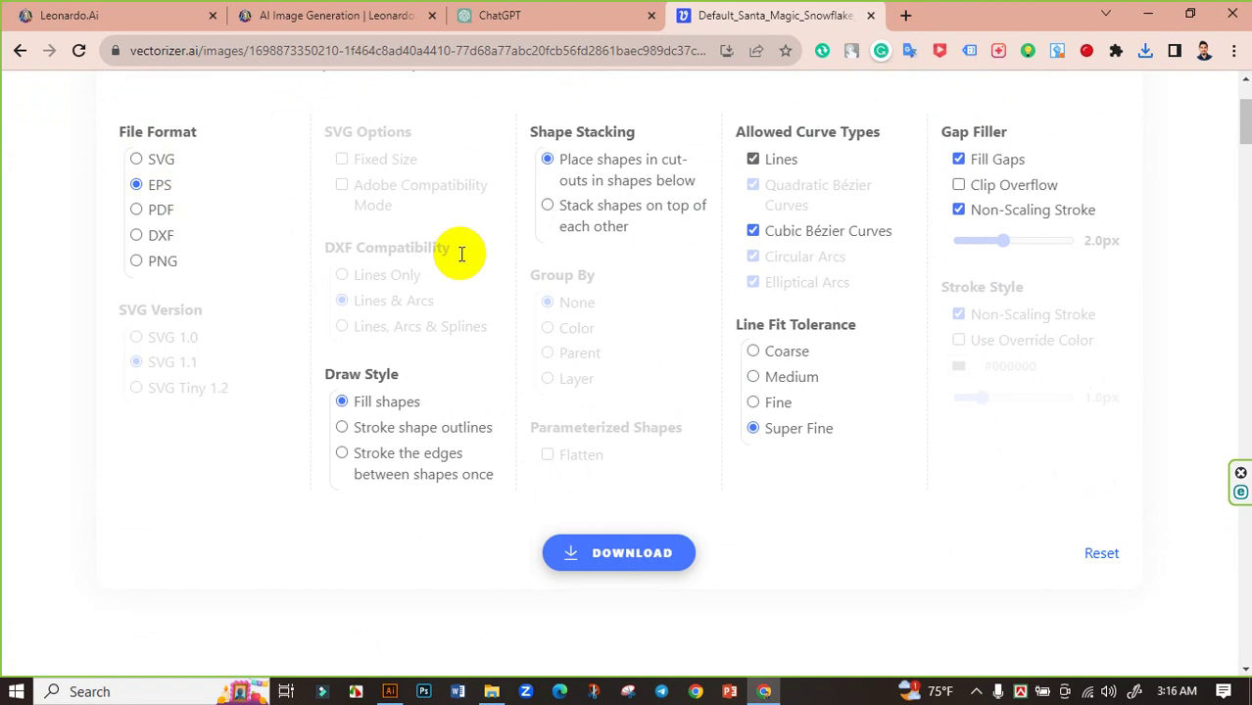
left_click(755, 431)
left_click(588, 553)
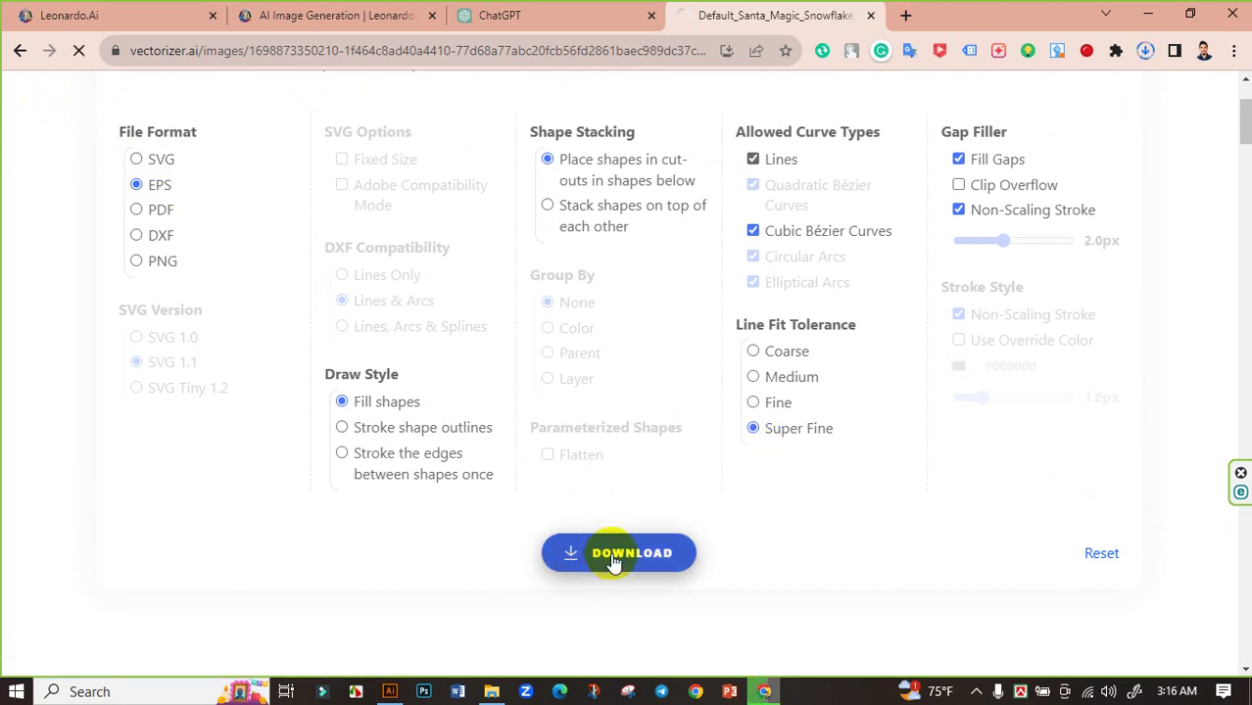
left_click(1146, 51)
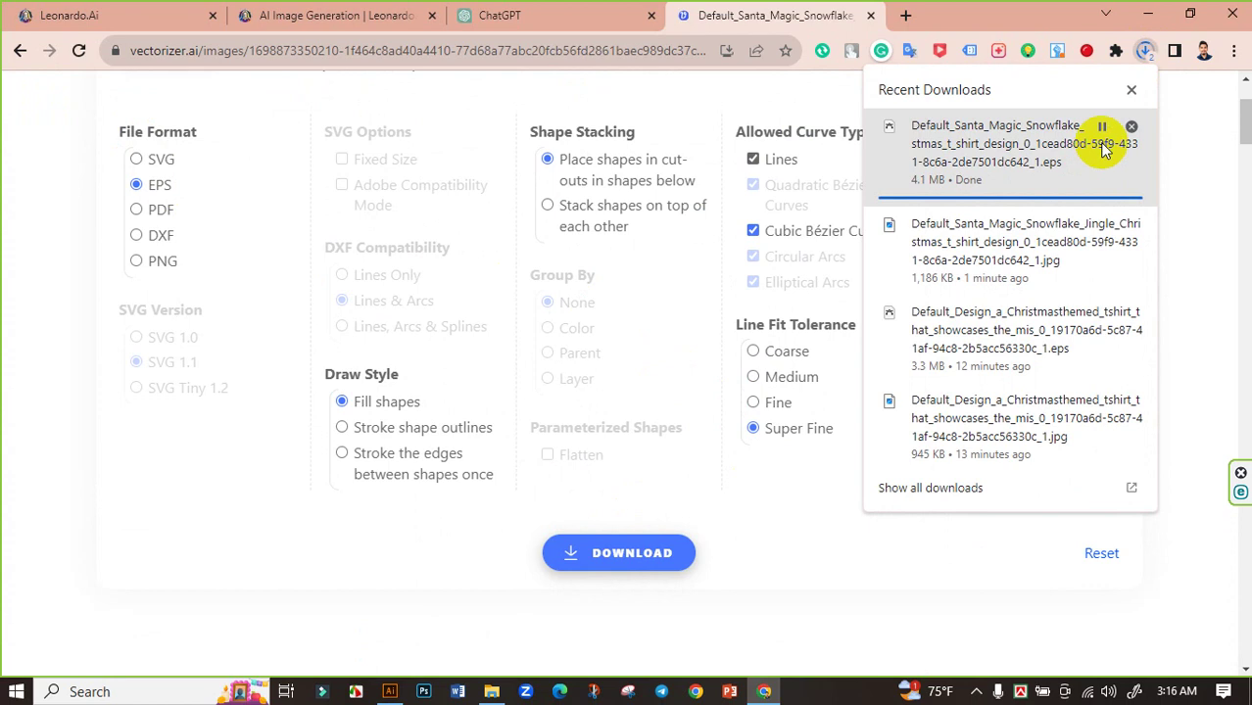
left_click(1104, 133)
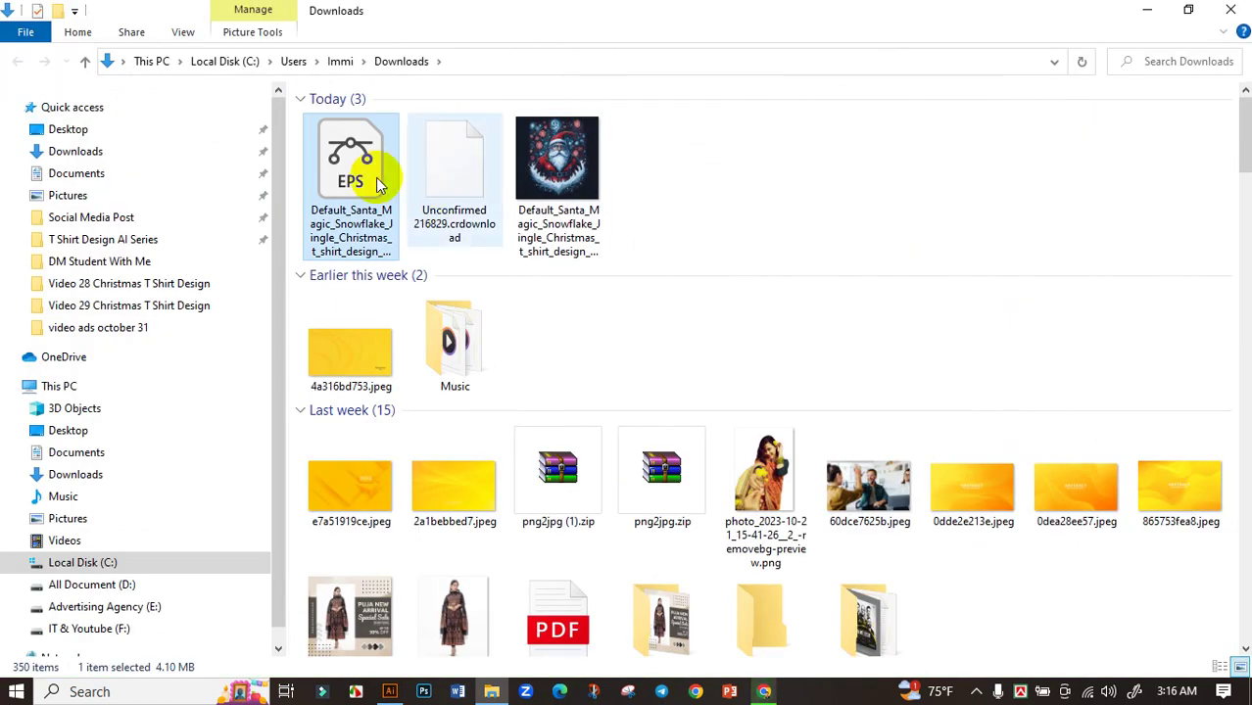
Step: Switch to Illustrator and create a new 11.9 x 17.9 in RGB document at 300 PPI
left_click(390, 691)
left_click(69, 203)
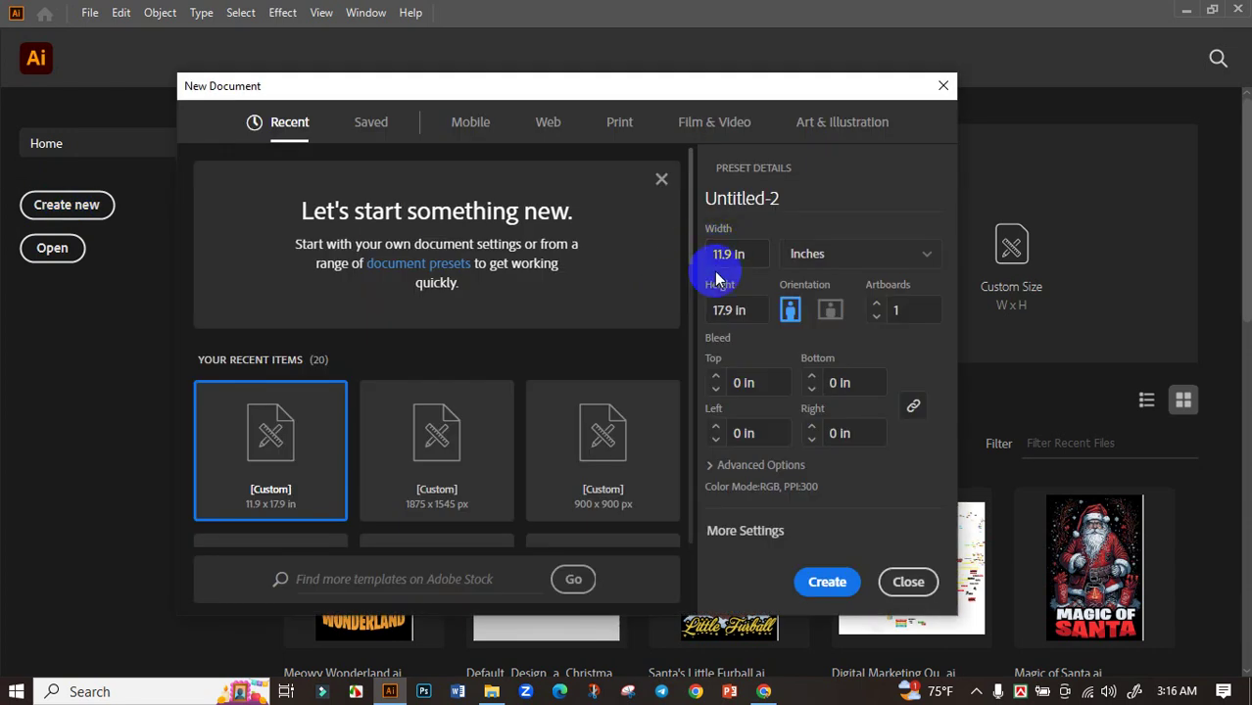
left_click(826, 582)
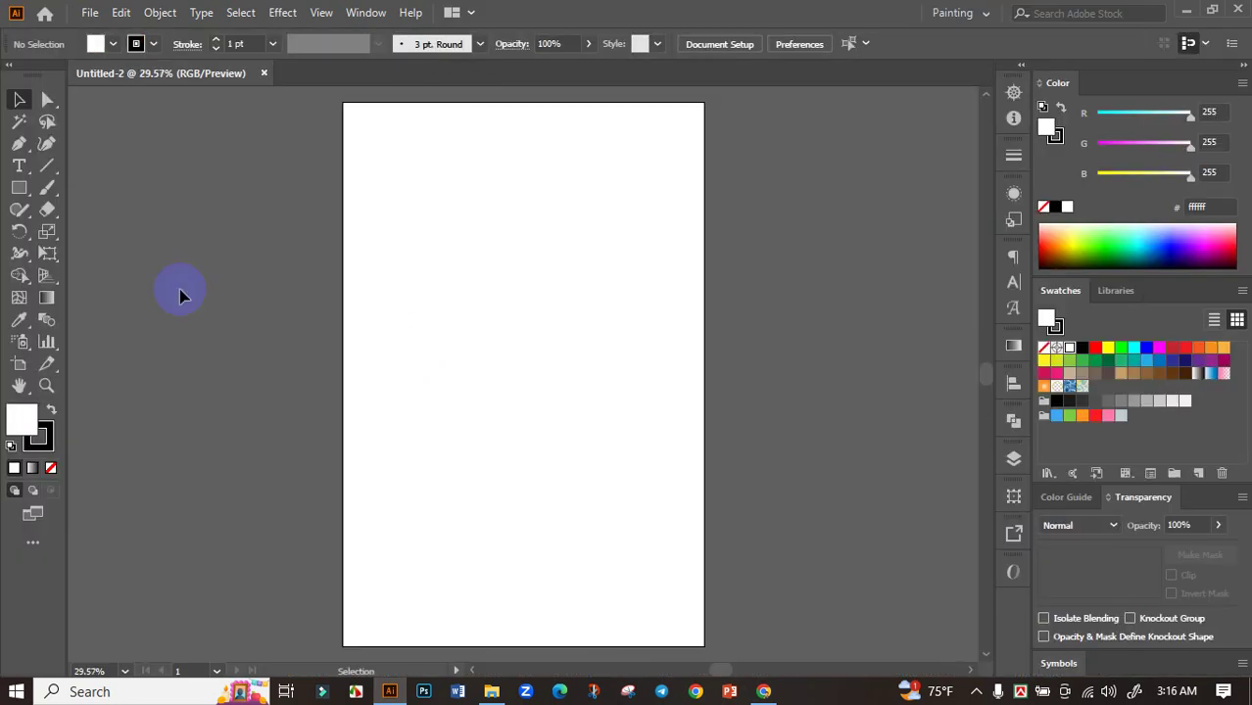
Step: Draw a rectangle covering the whole artboard, fill it with black and deselect it
left_click(19, 187)
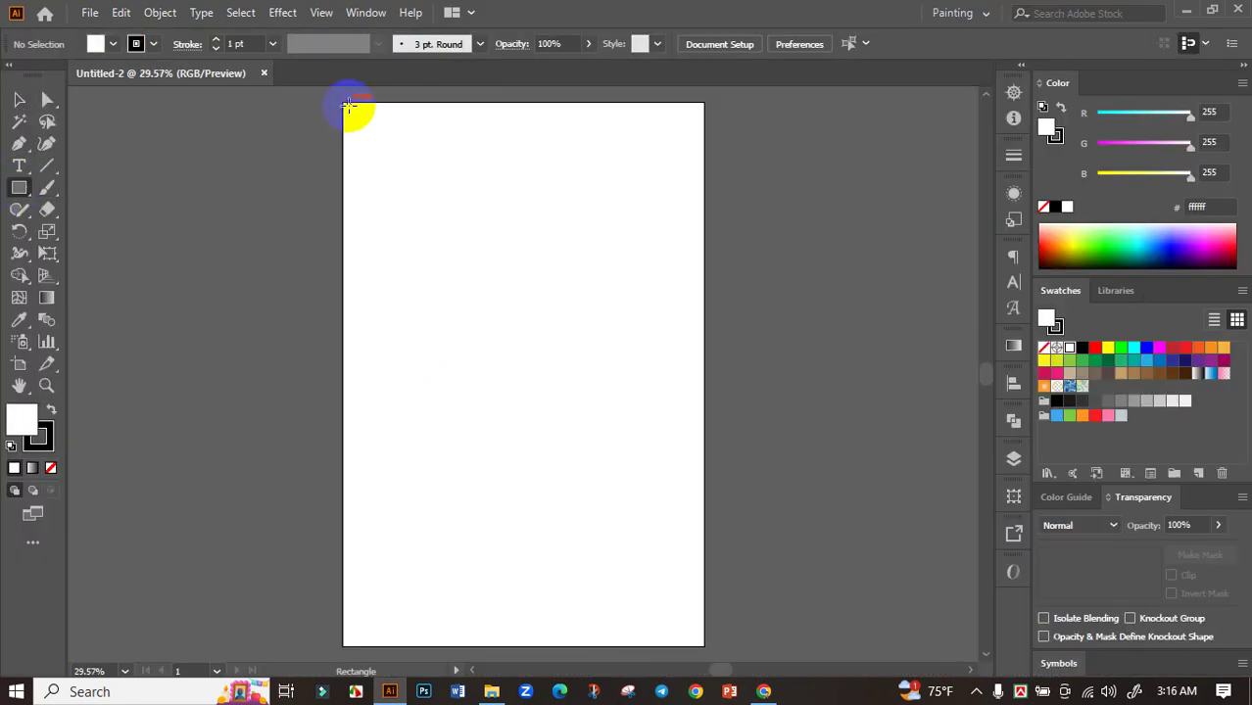
left_click_drag(339, 102, 703, 646)
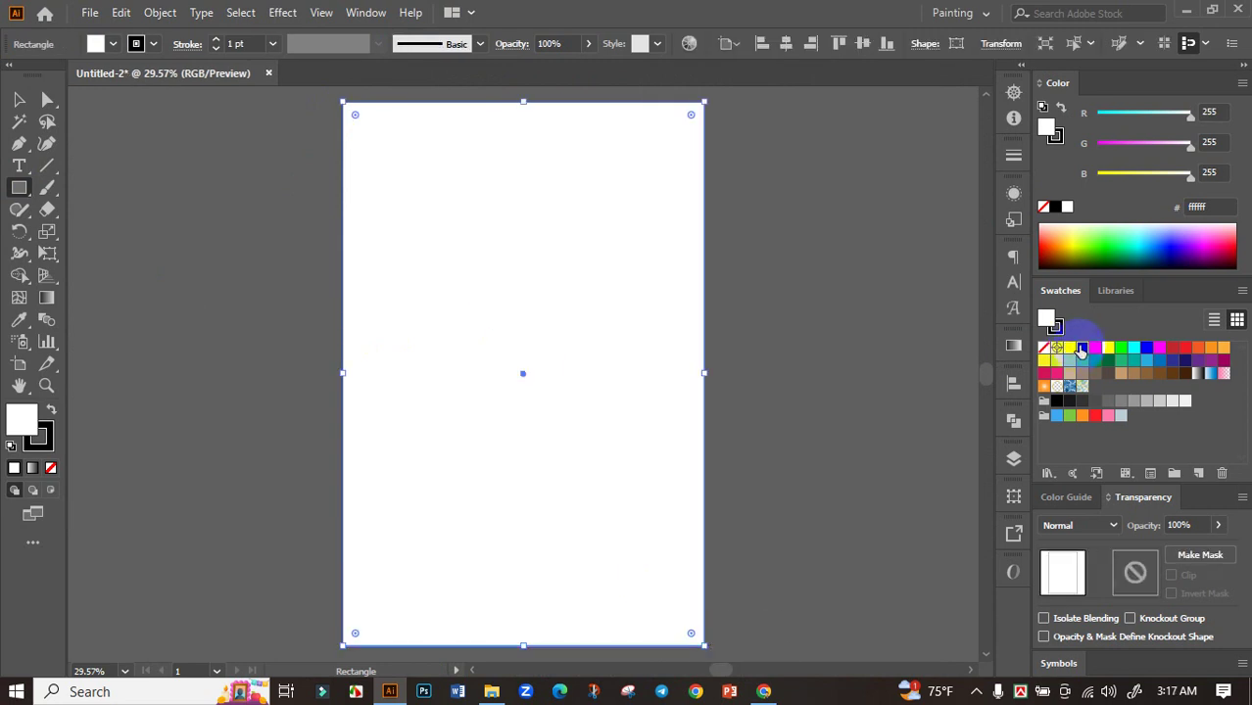
left_click(1082, 347)
left_click(21, 100)
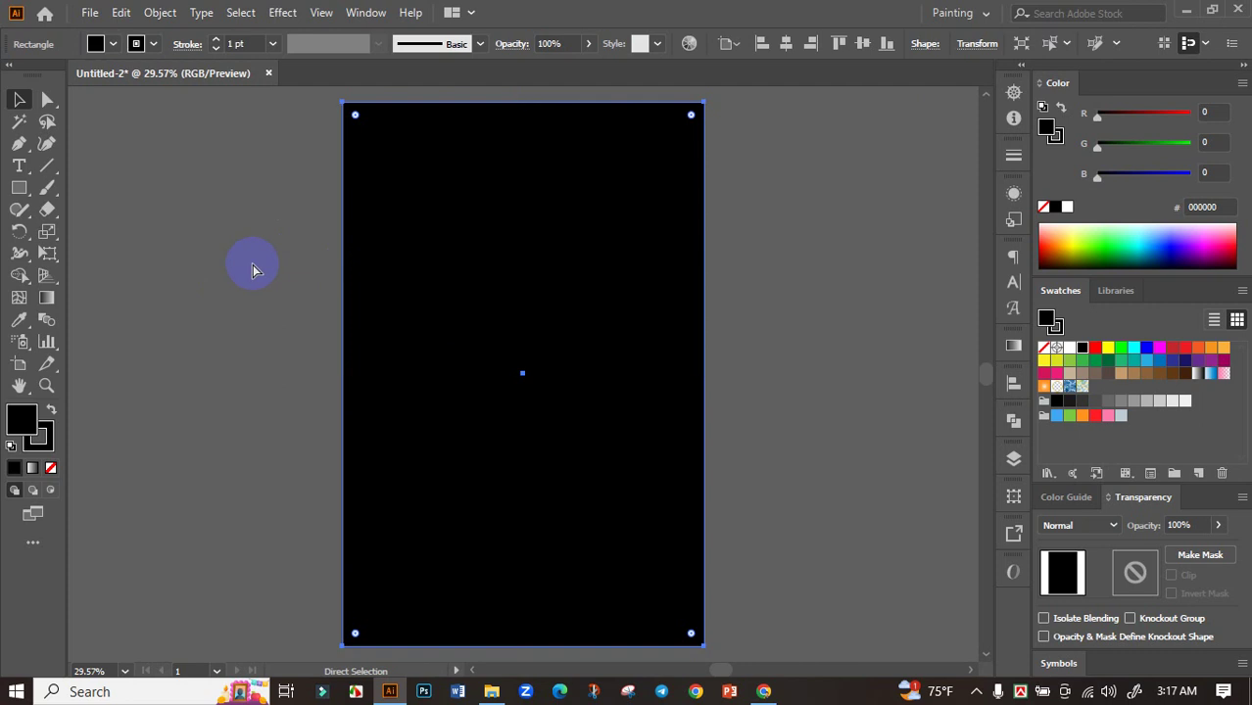
left_click(251, 274)
Step: Open the downloaded Santa EPS file in Illustrator from the Downloads folder
left_click(492, 691)
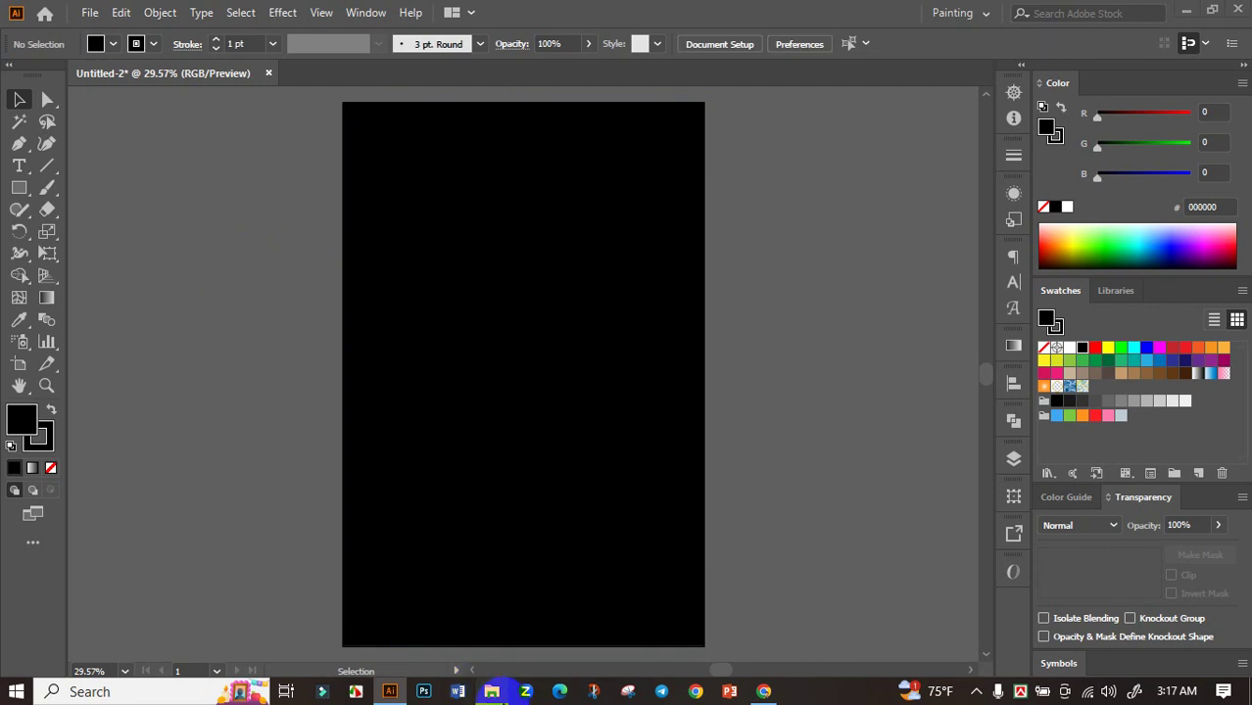
double_click(661, 186)
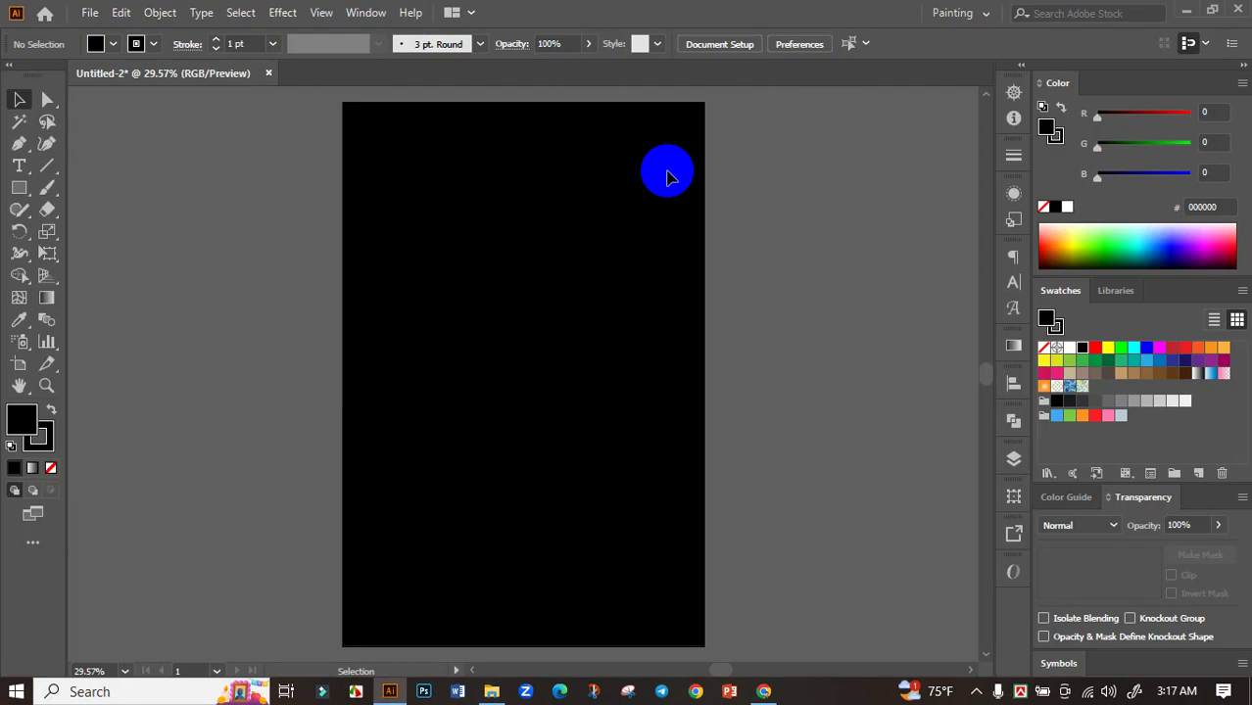
key("ctrl+0")
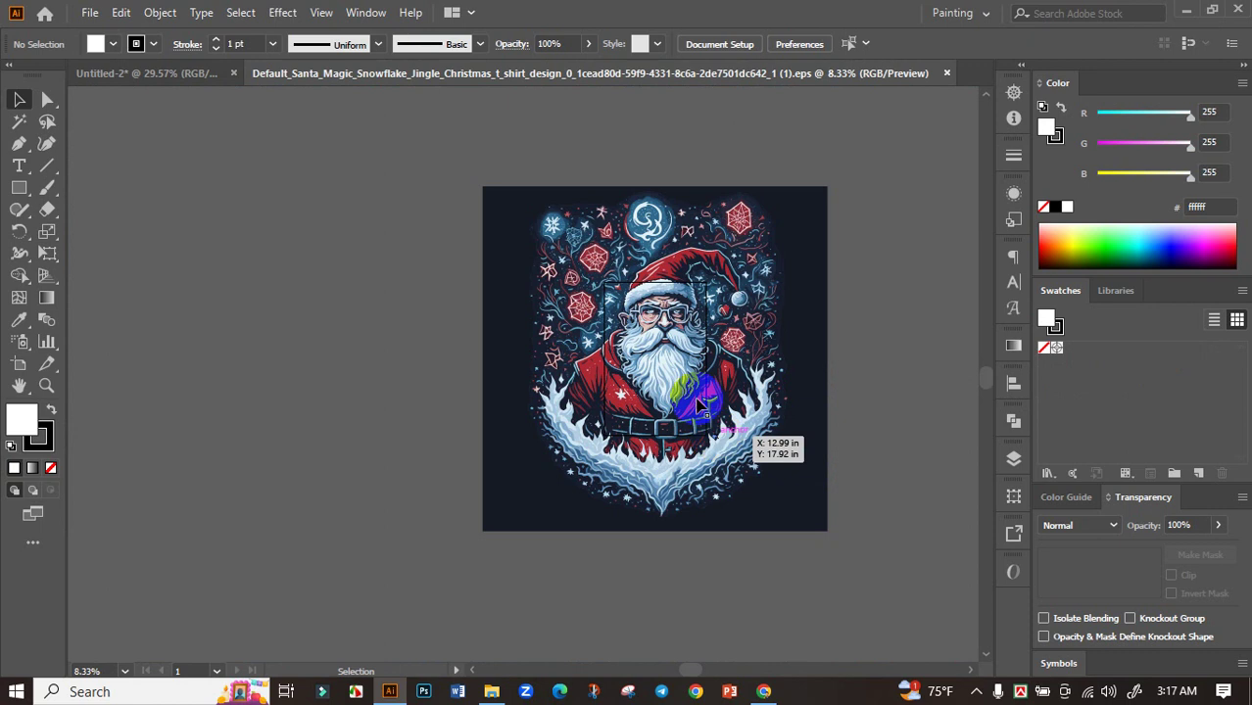
Step: Move the Santa artwork off to the left of its artboard and inspect the traced details
left_click_drag(726, 468, 643, 359)
left_click(548, 342)
scroll(487, 326, "up", 3)
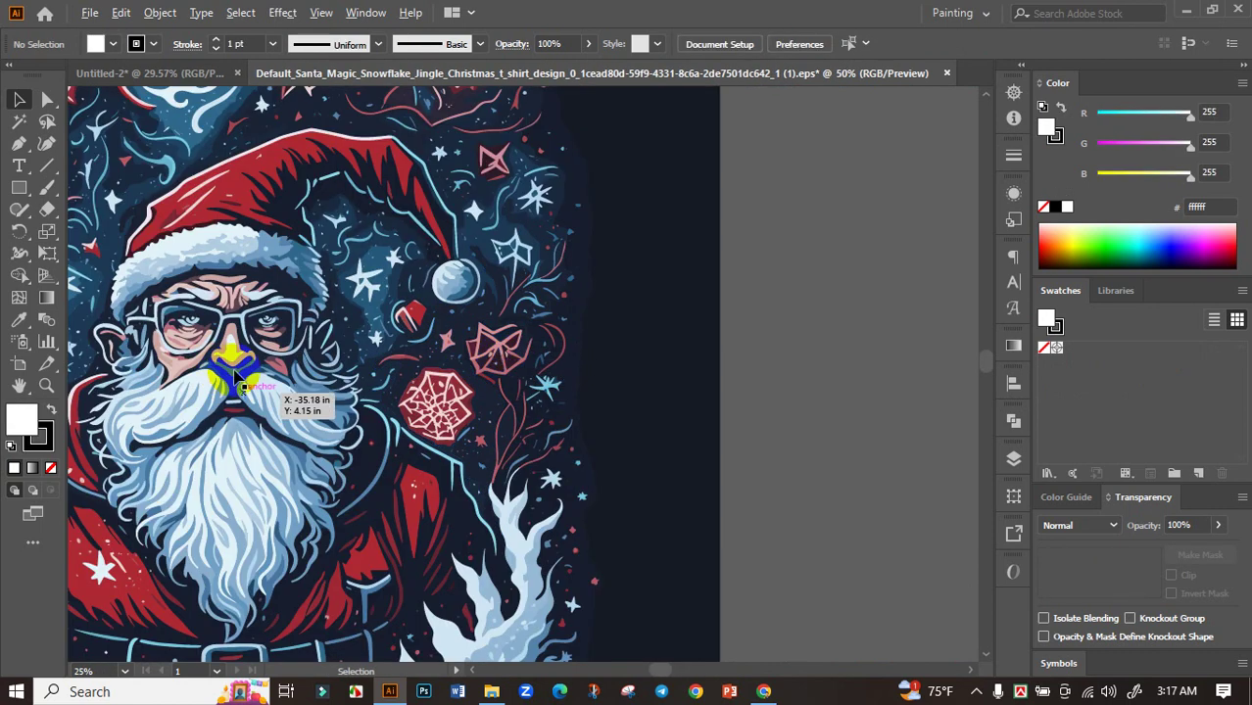
scroll(549, 417, "up", 3)
scroll(578, 419, "down", 2)
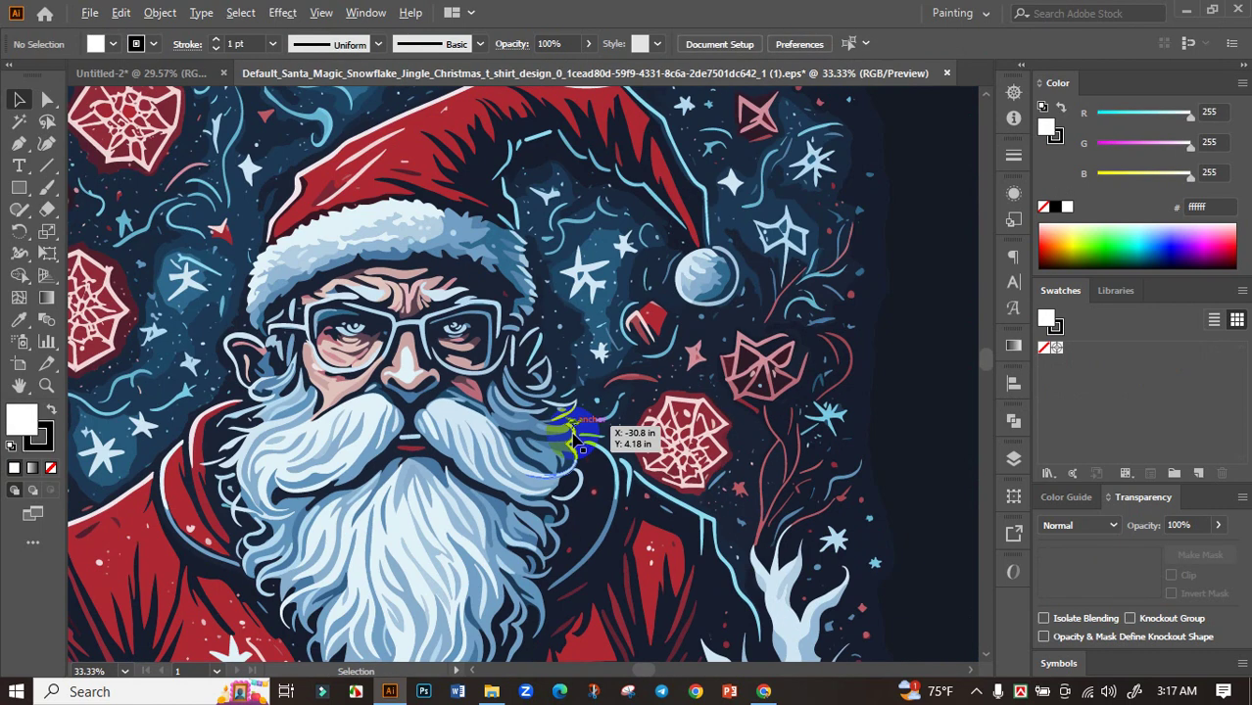
scroll(576, 431, "down", 3)
scroll(697, 382, "right", 3)
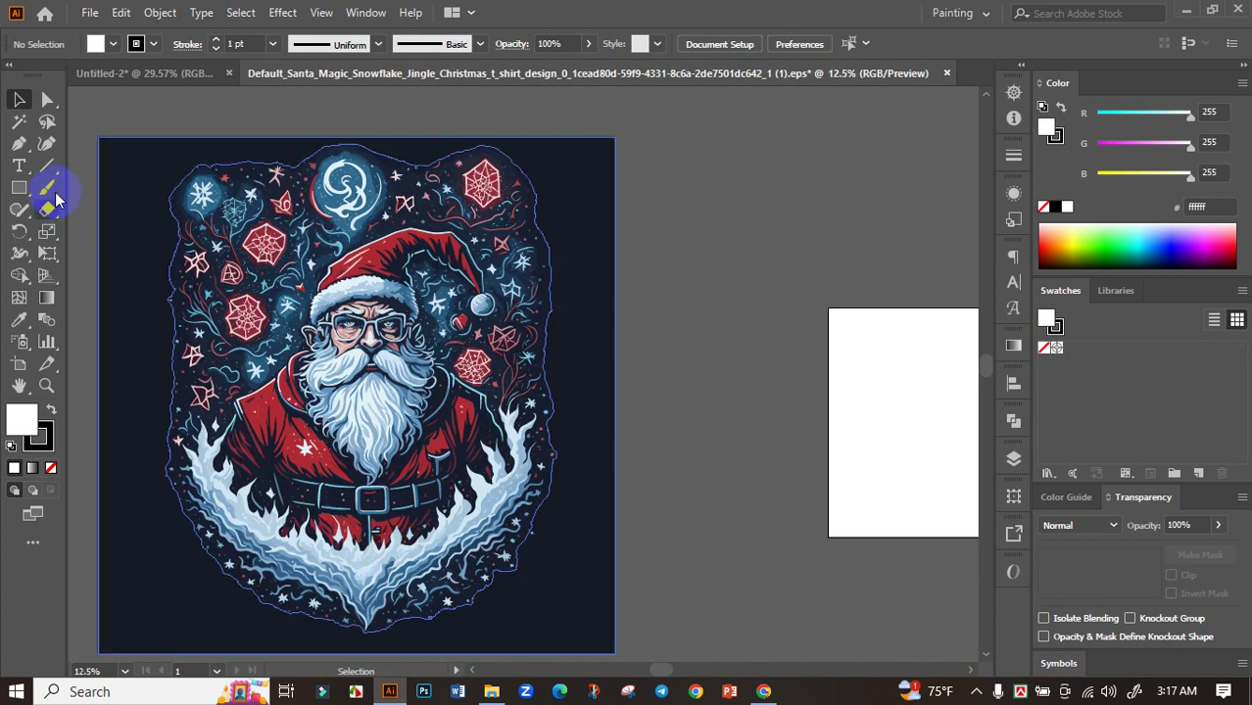
Step: Draw a slanted line beside the artwork, select it and all matching stroked objects with the Magic Wand, and delete them
left_click(46, 166)
left_click_drag(756, 183, 702, 383)
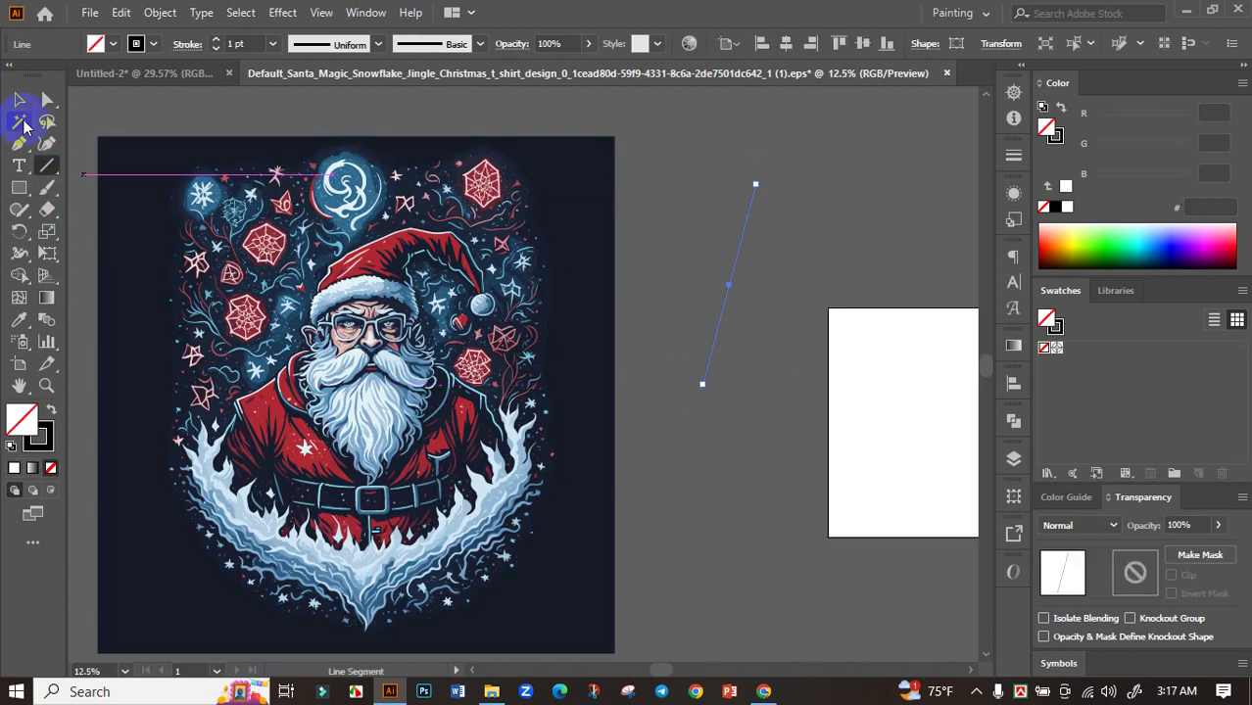
left_click(21, 122)
left_click(770, 223)
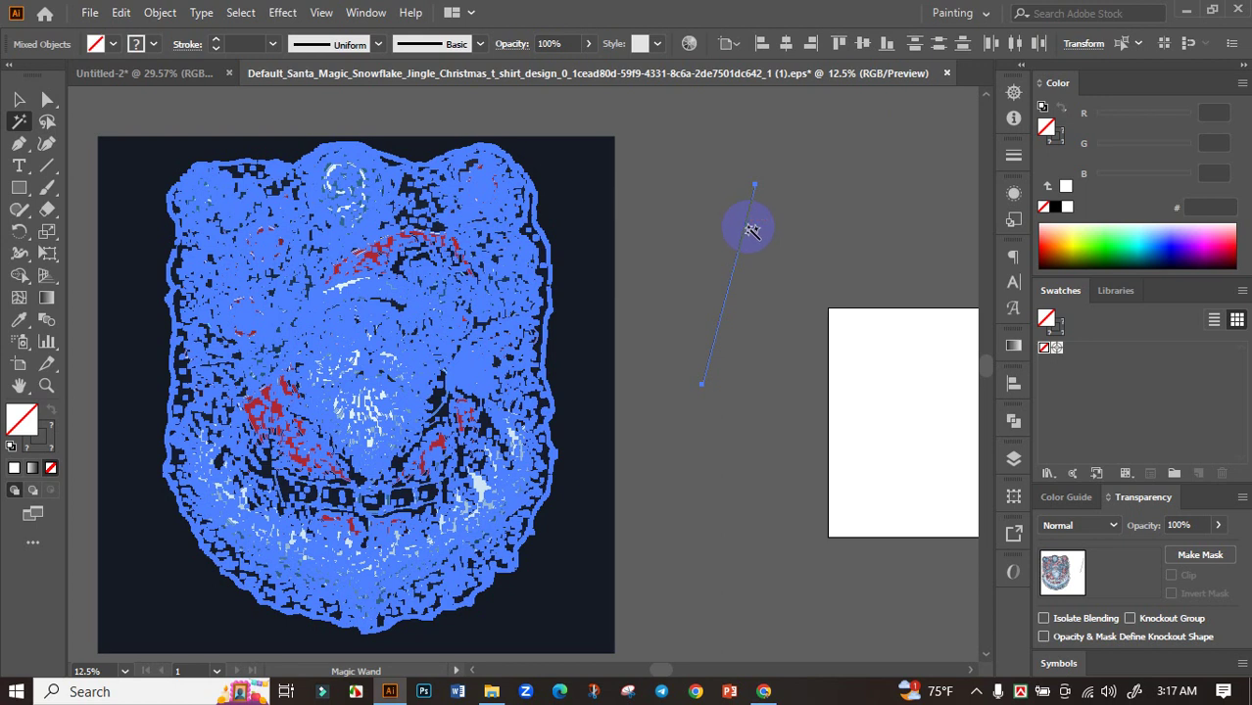
left_click(752, 228)
left_click(18, 99)
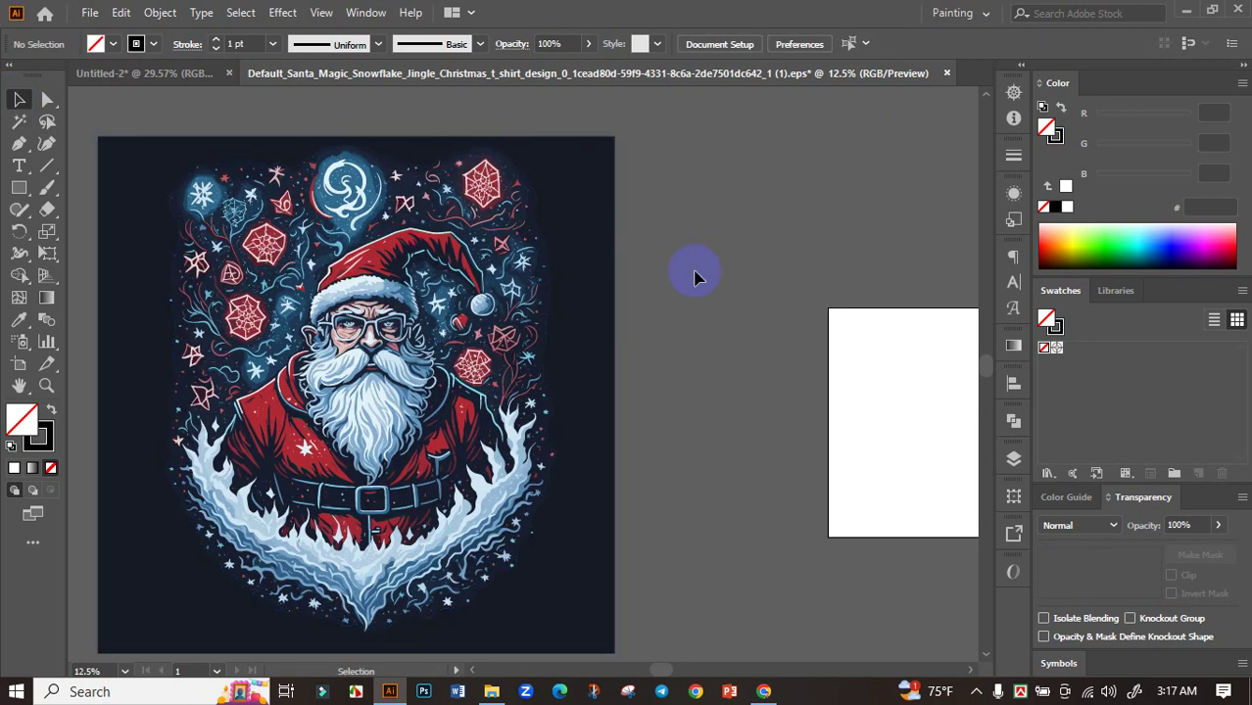
Step: Ungroup the Santa artwork and delete the outer dark navy background shape around the illustration
left_click_drag(650, 295, 674, 242)
left_click(529, 272)
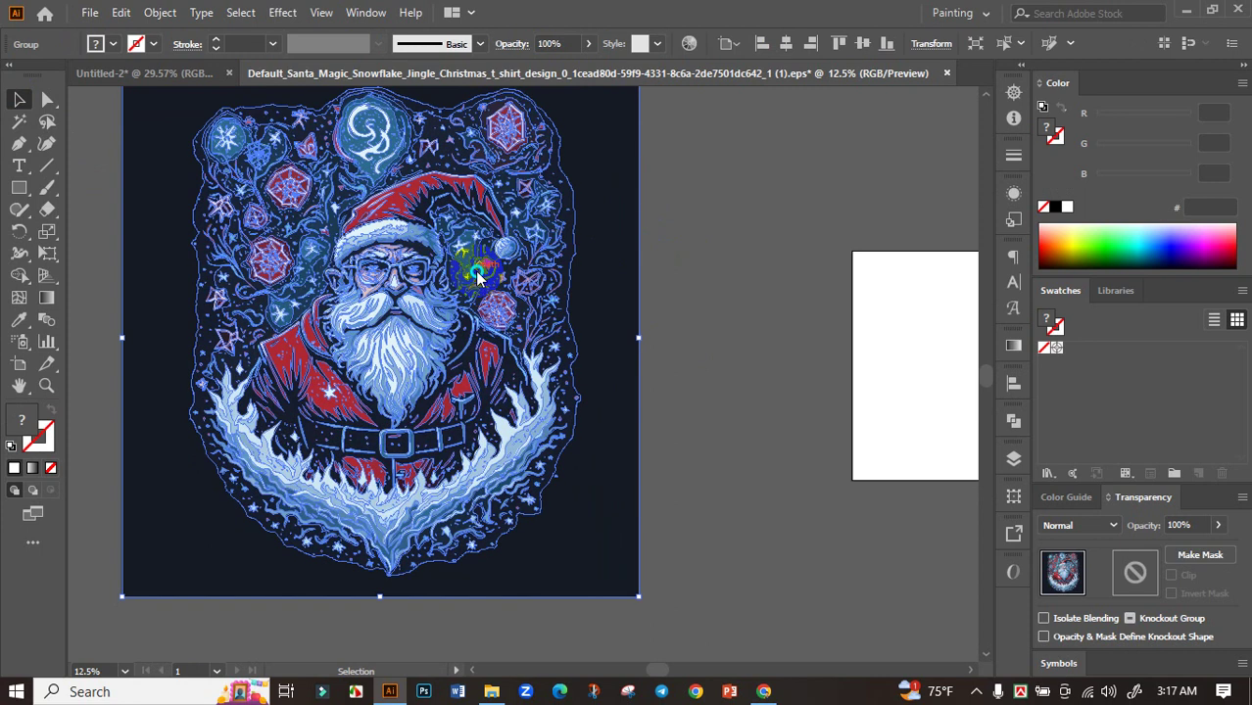
right_click(477, 272)
left_click(534, 427)
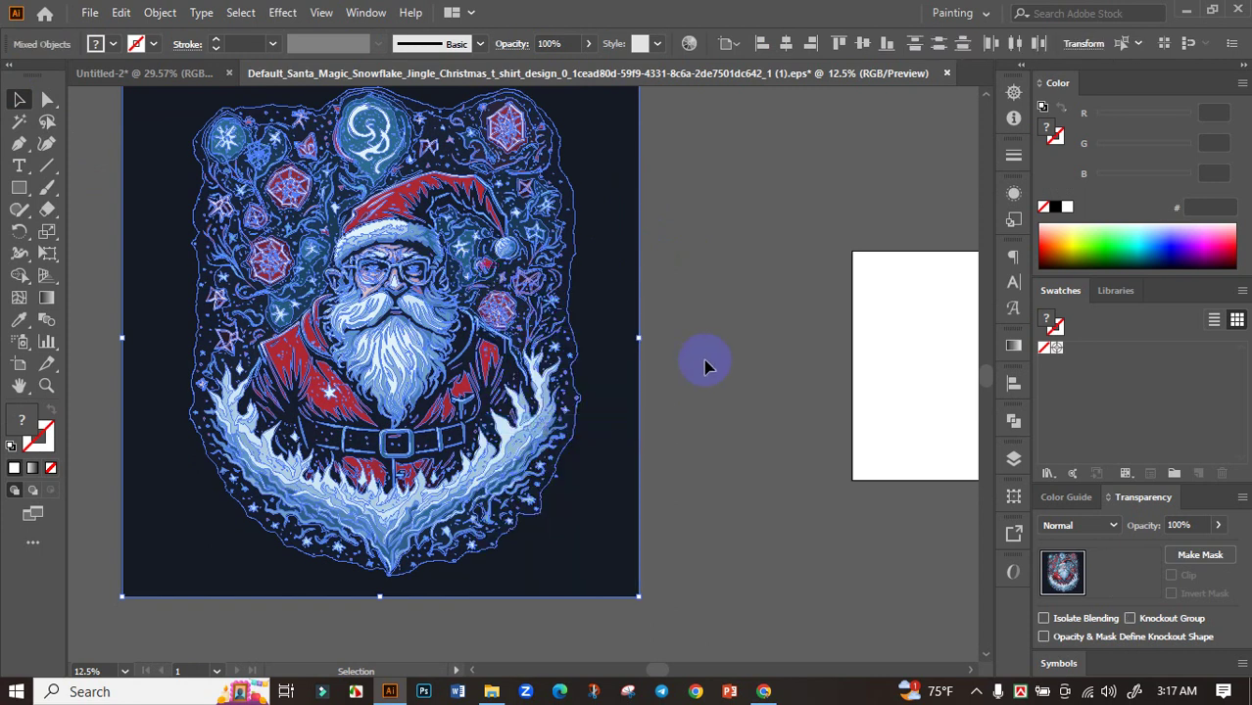
left_click(705, 366)
left_click(613, 272)
key("Delete")
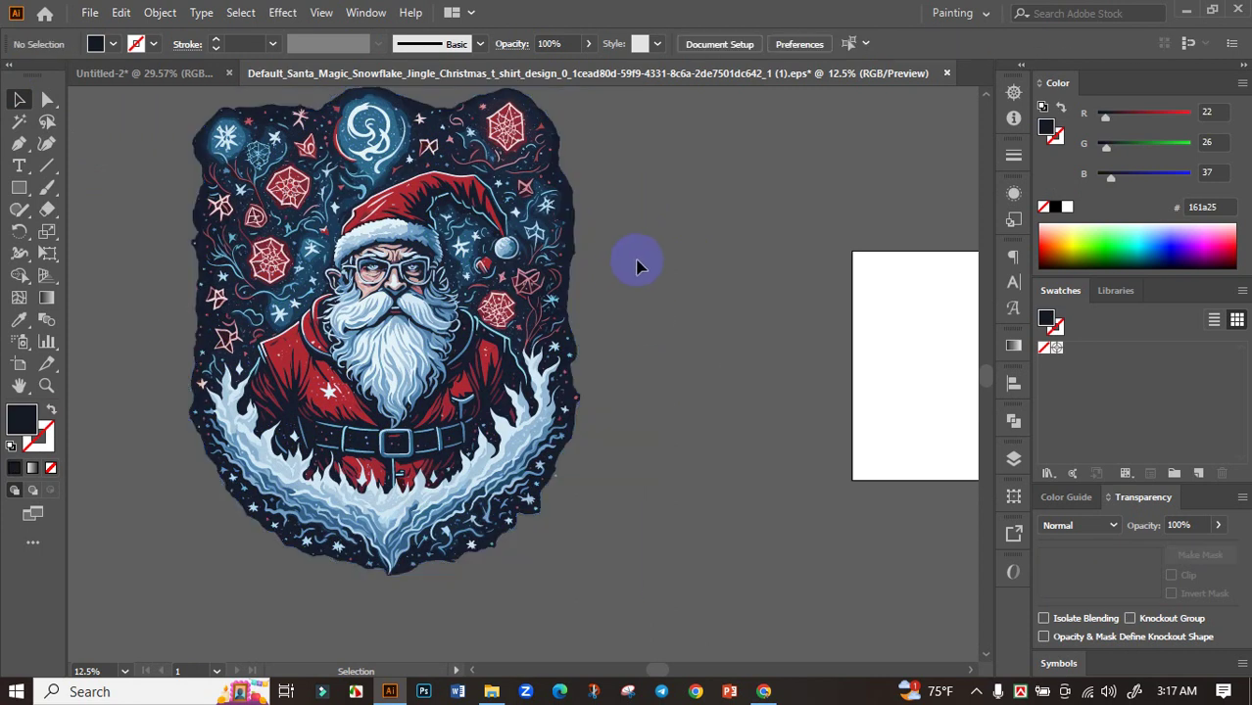
Step: Select all dark navy shapes in the Santa artwork with the Magic Wand and delete them
left_click(10, 122)
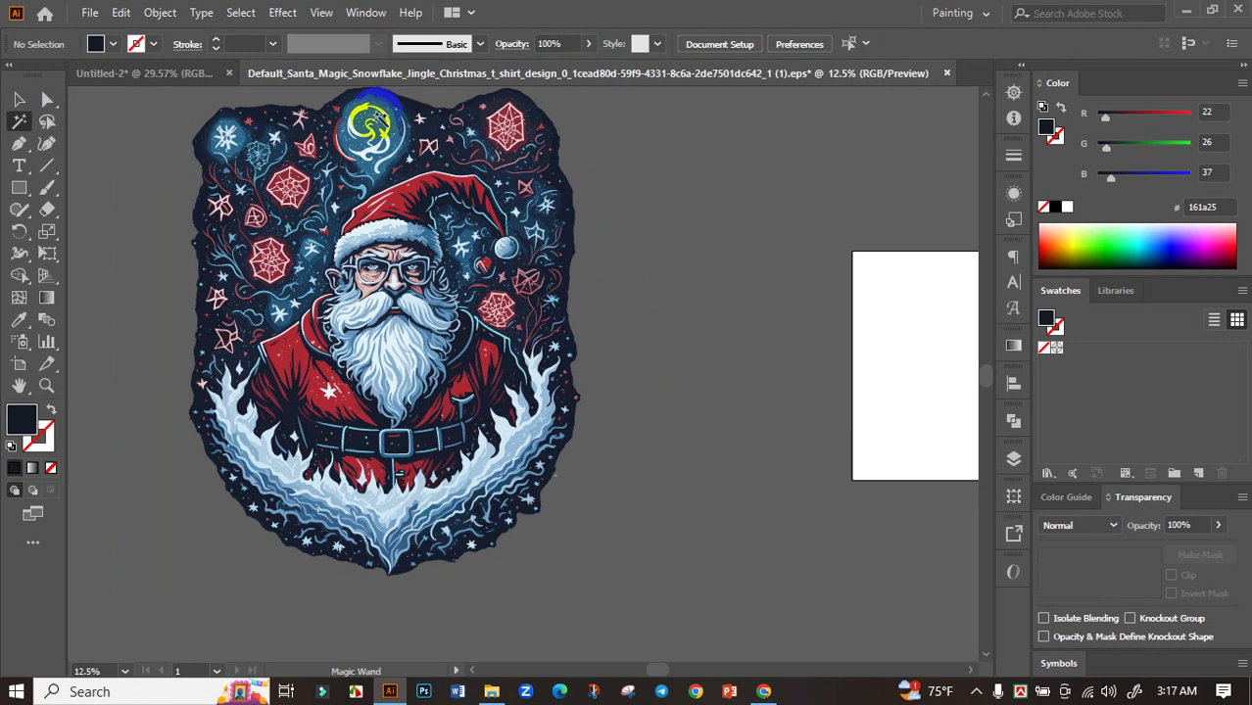
scroll(400, 118, "up", 1)
scroll(410, 168, "up", 4)
left_click(395, 262)
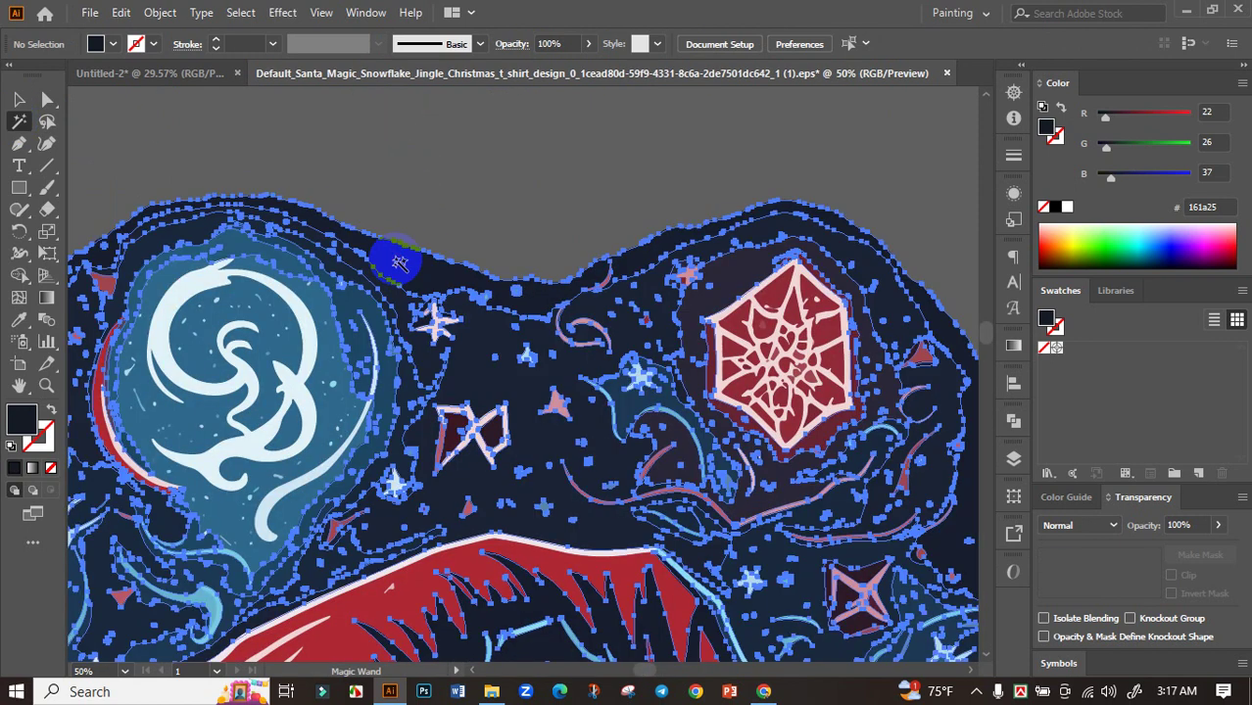
key("Delete")
scroll(666, 225, "down", 6)
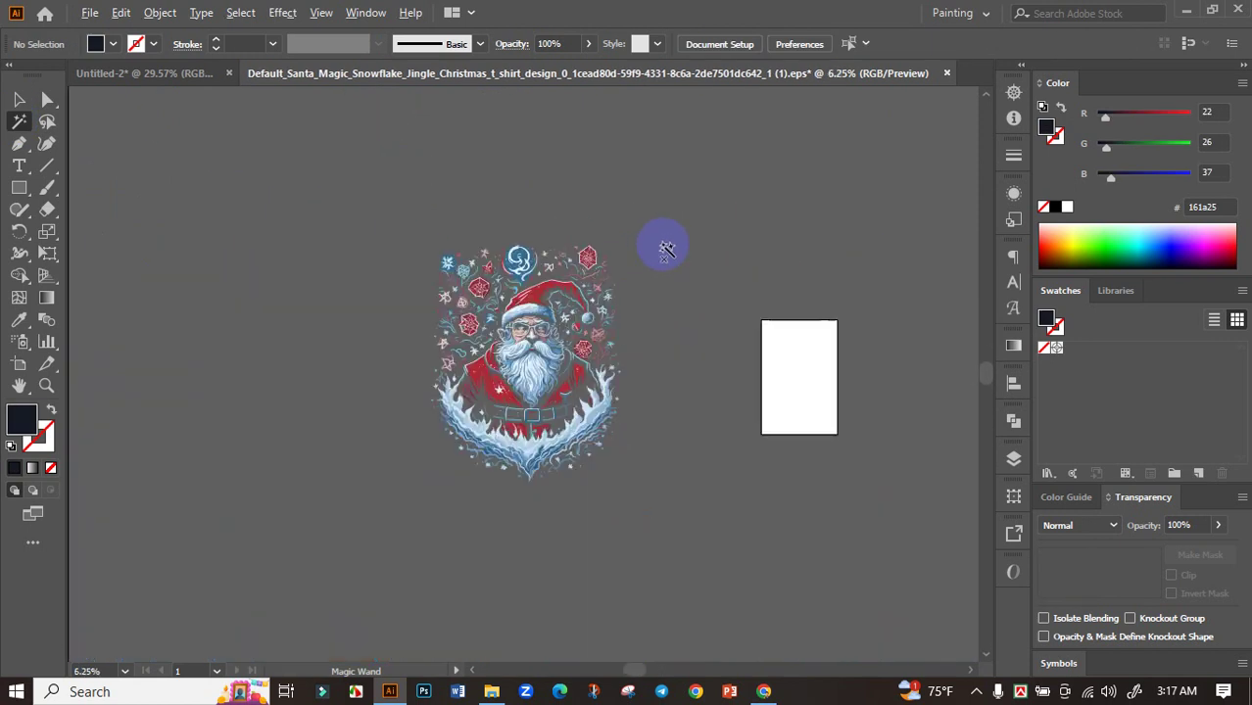
Step: Select the remaining Santa artwork, bring it into the Untitled-2 document and scale it down to fit on the black artboard
scroll(647, 302, "up", 1)
left_click(18, 99)
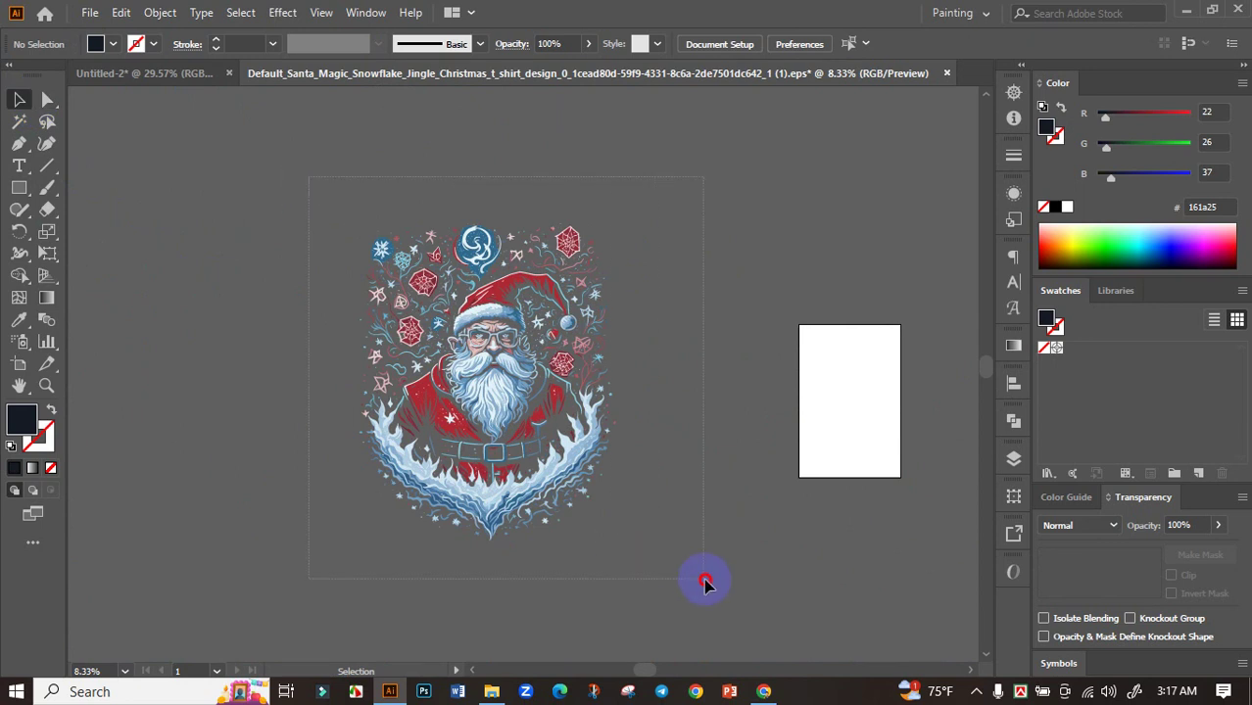
left_click_drag(705, 582, 707, 582)
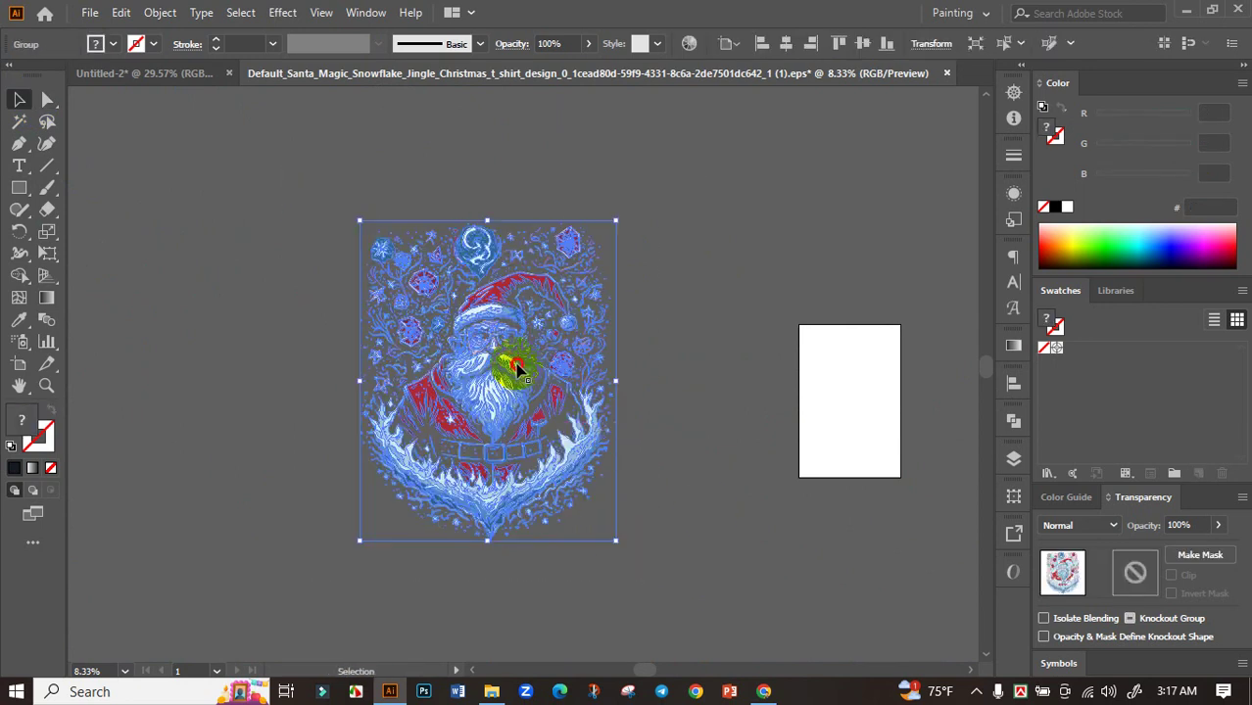
left_click_drag(517, 368, 586, 374)
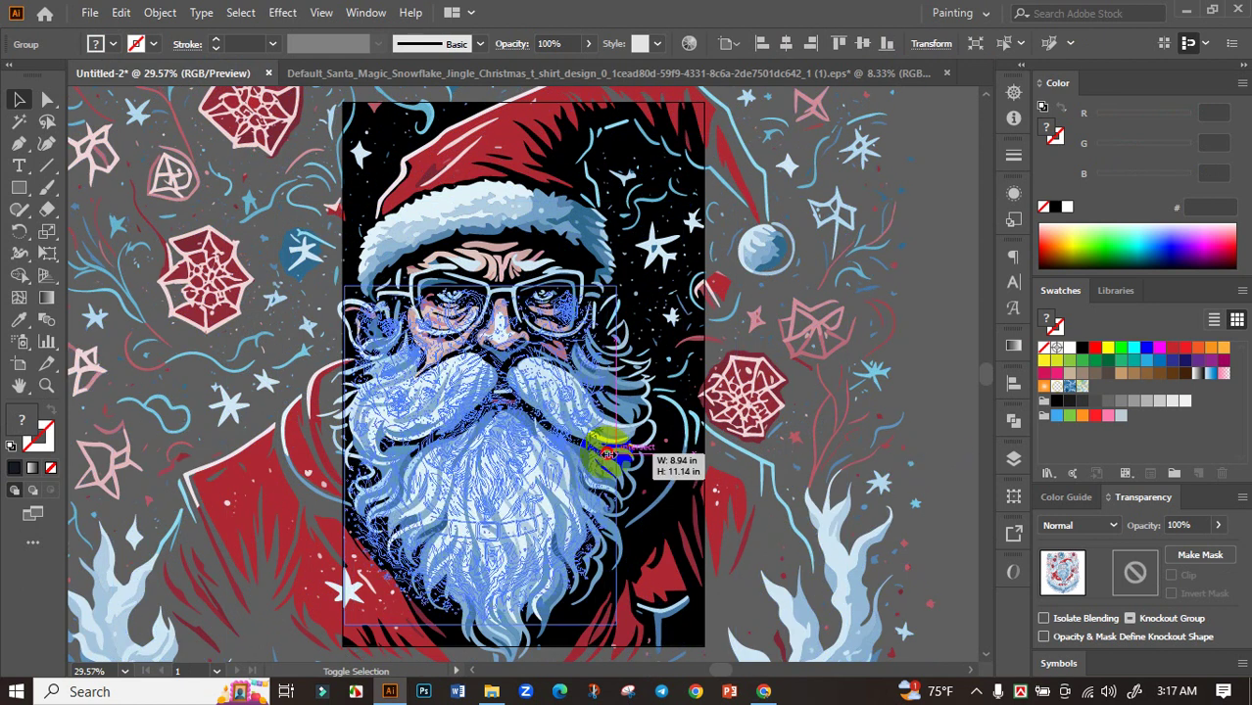
left_click(822, 442)
left_click(523, 462)
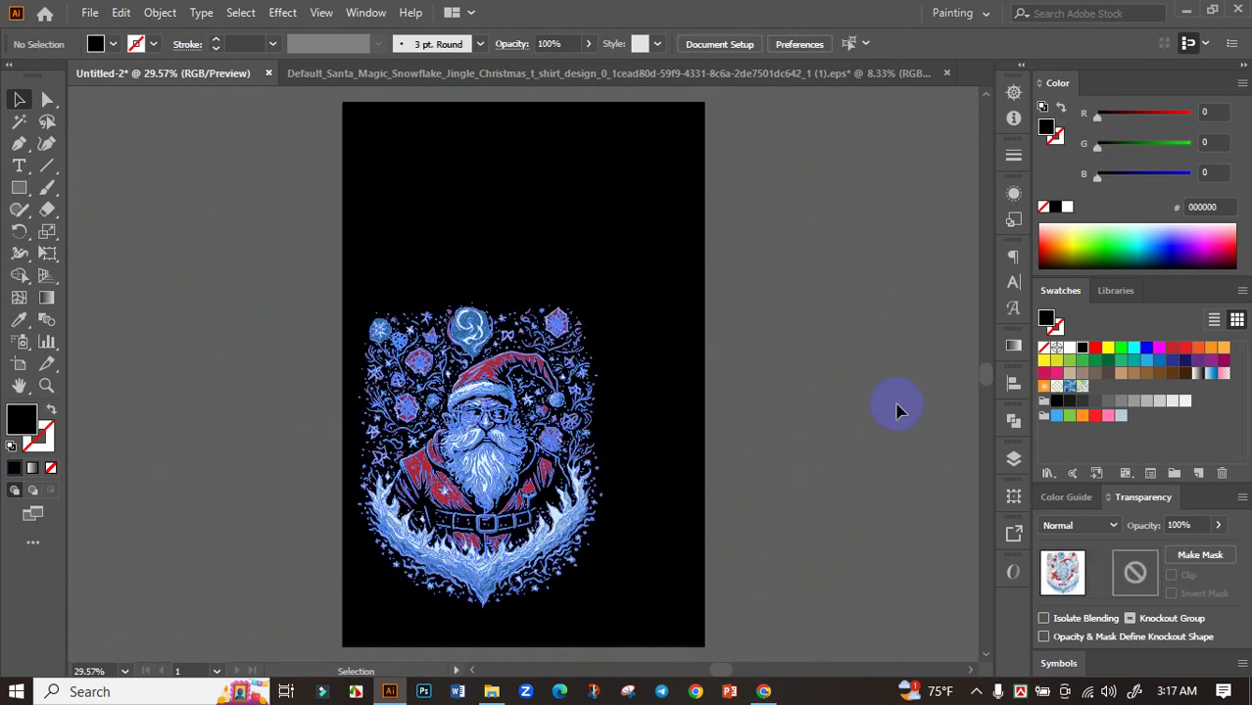
Step: Align the Santa artwork to the horizontal and vertical centre of the black artboard and deselect it
left_click(1014, 383)
left_click(834, 423)
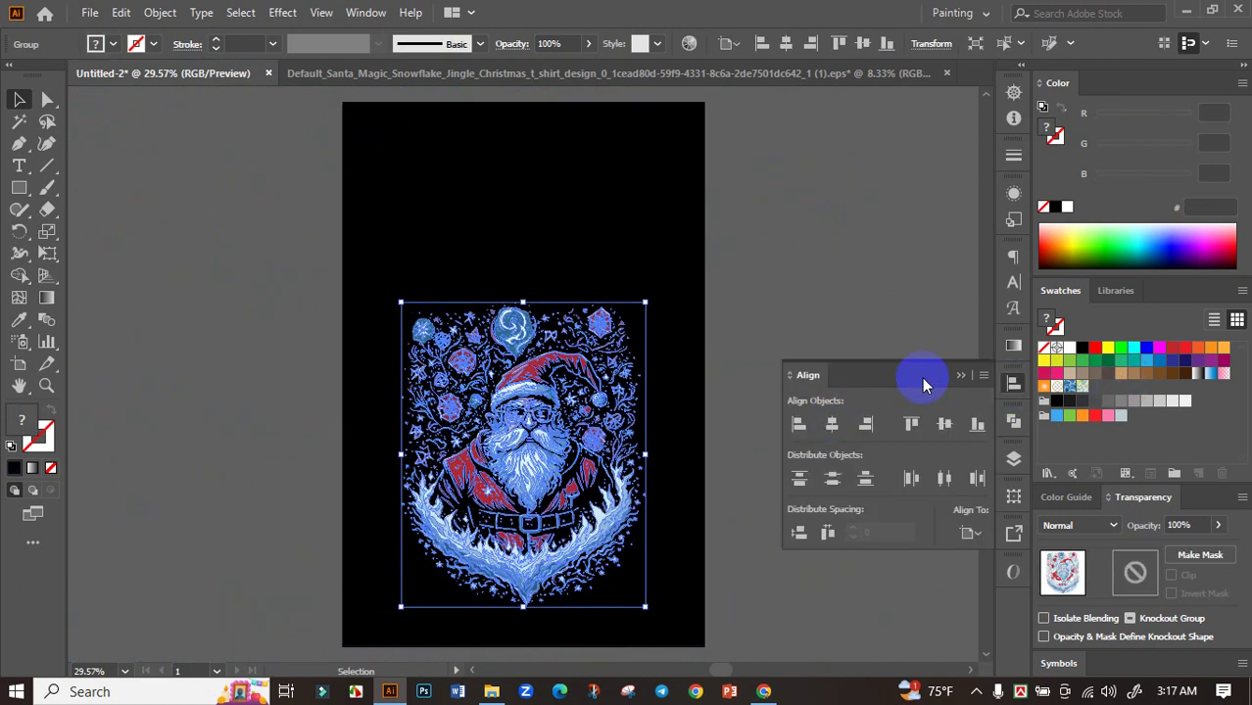
left_click(957, 378)
left_click(828, 411)
left_click(563, 442)
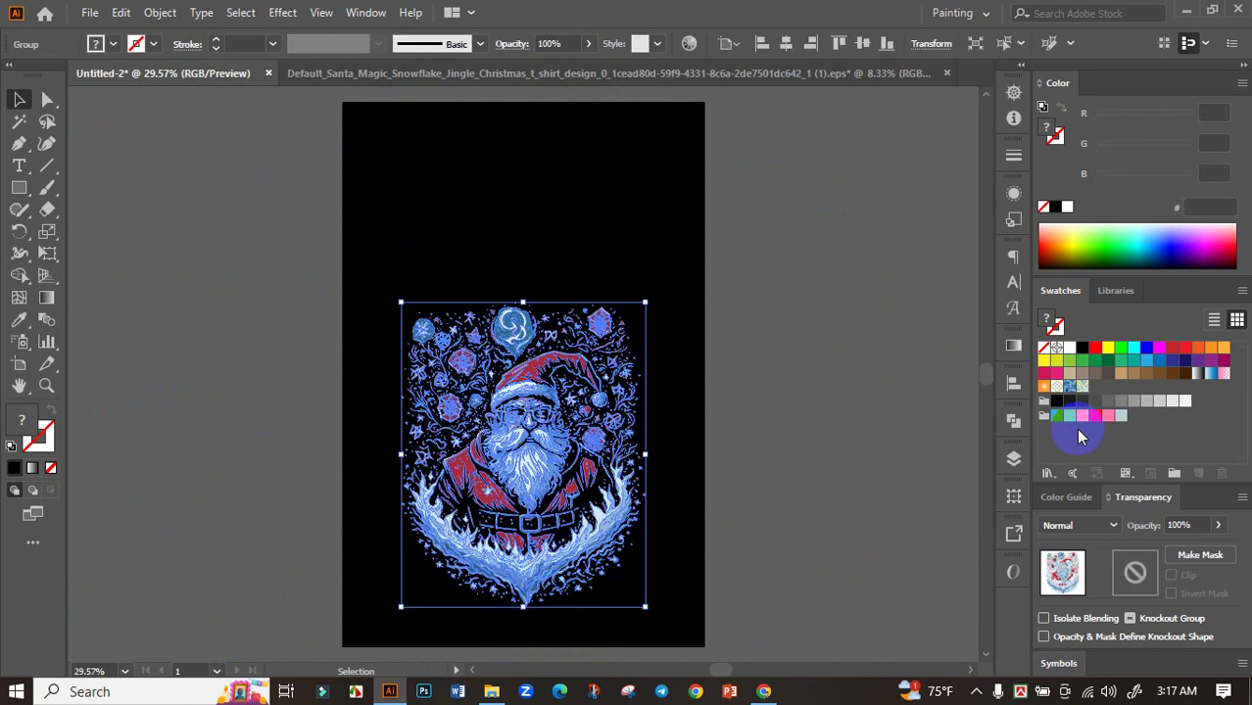
left_click(1014, 385)
left_click(960, 375)
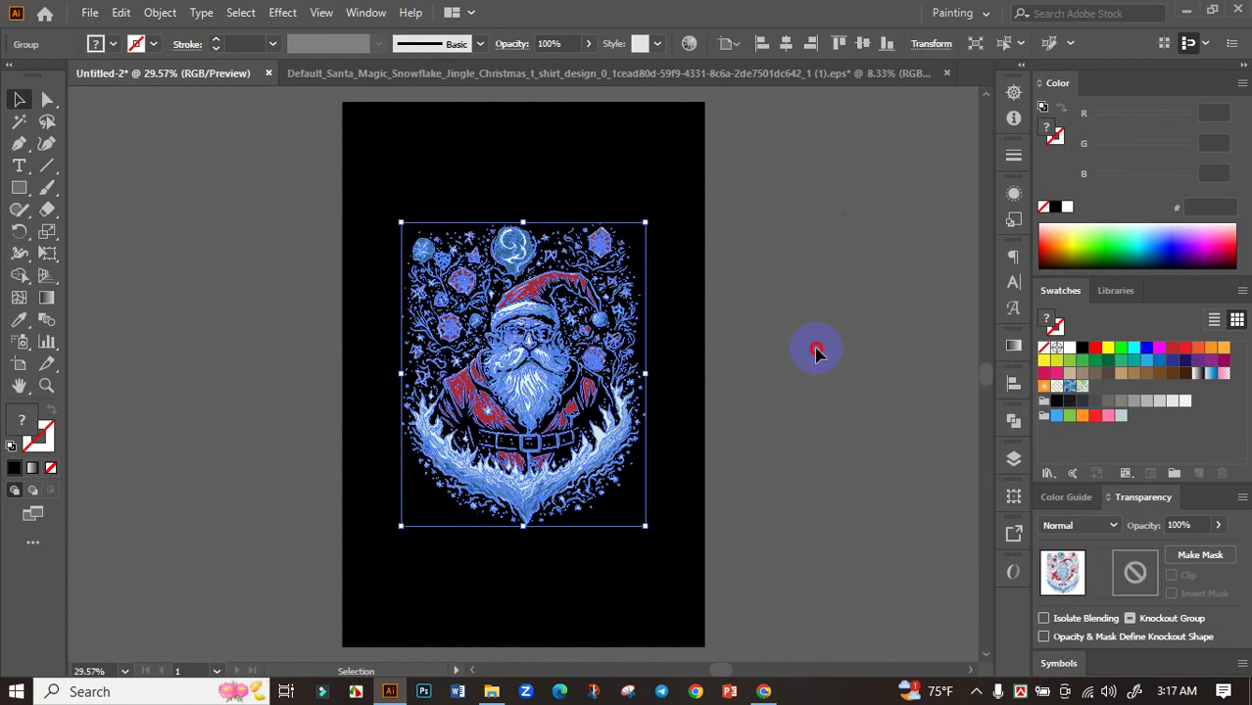
left_click(813, 351)
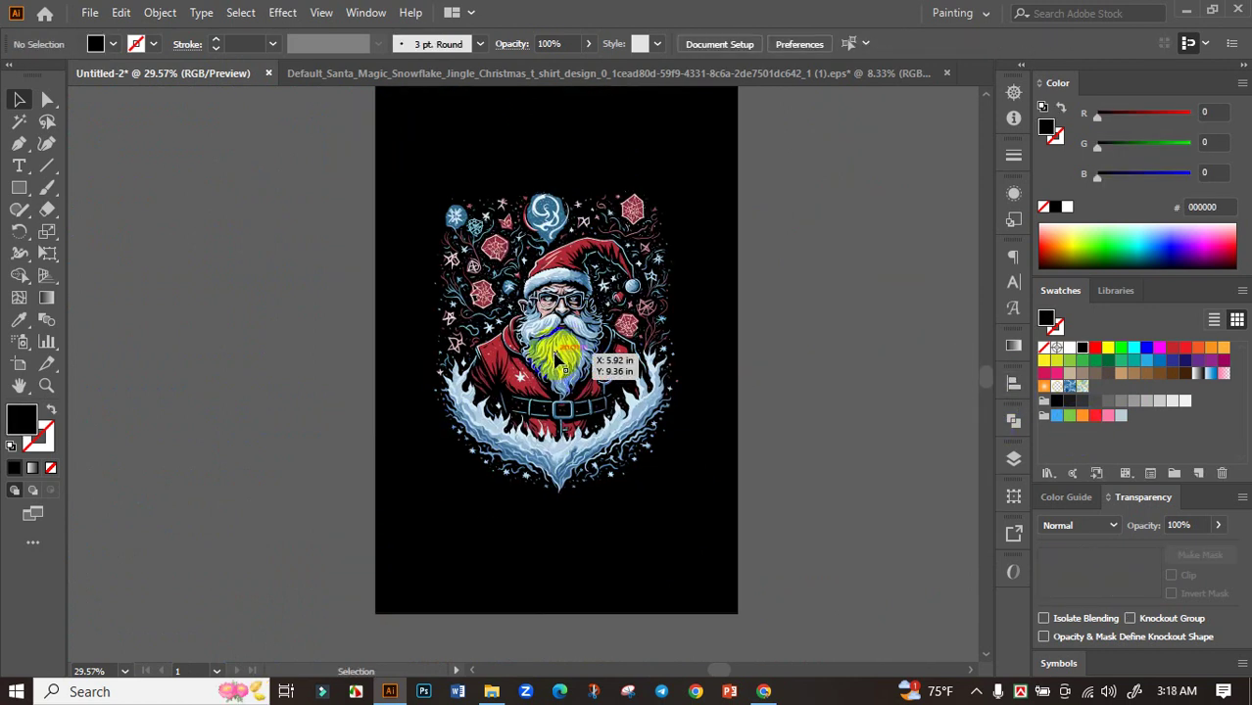
Step: Enlarge the Santa artwork to about 11.2 by 13.95 in, extending it down towards the artboard's lower edge
left_click(552, 357)
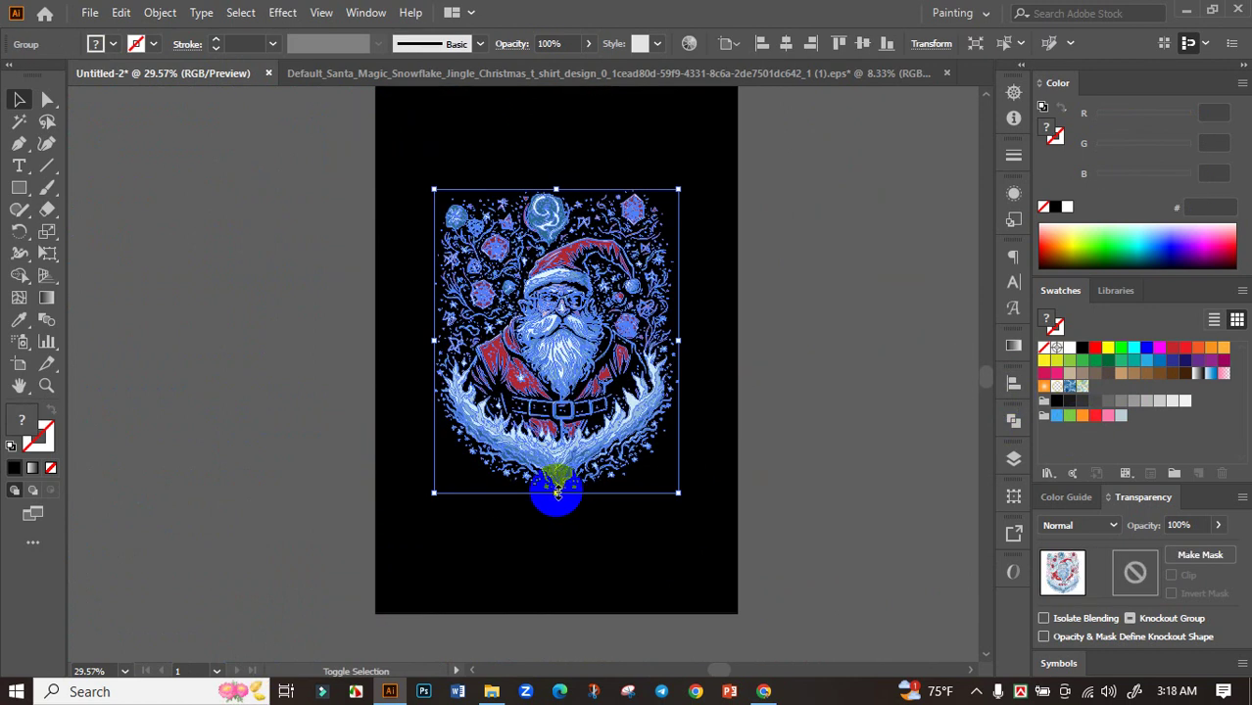
left_click_drag(556, 493, 558, 606)
left_click(813, 473)
left_click(608, 534)
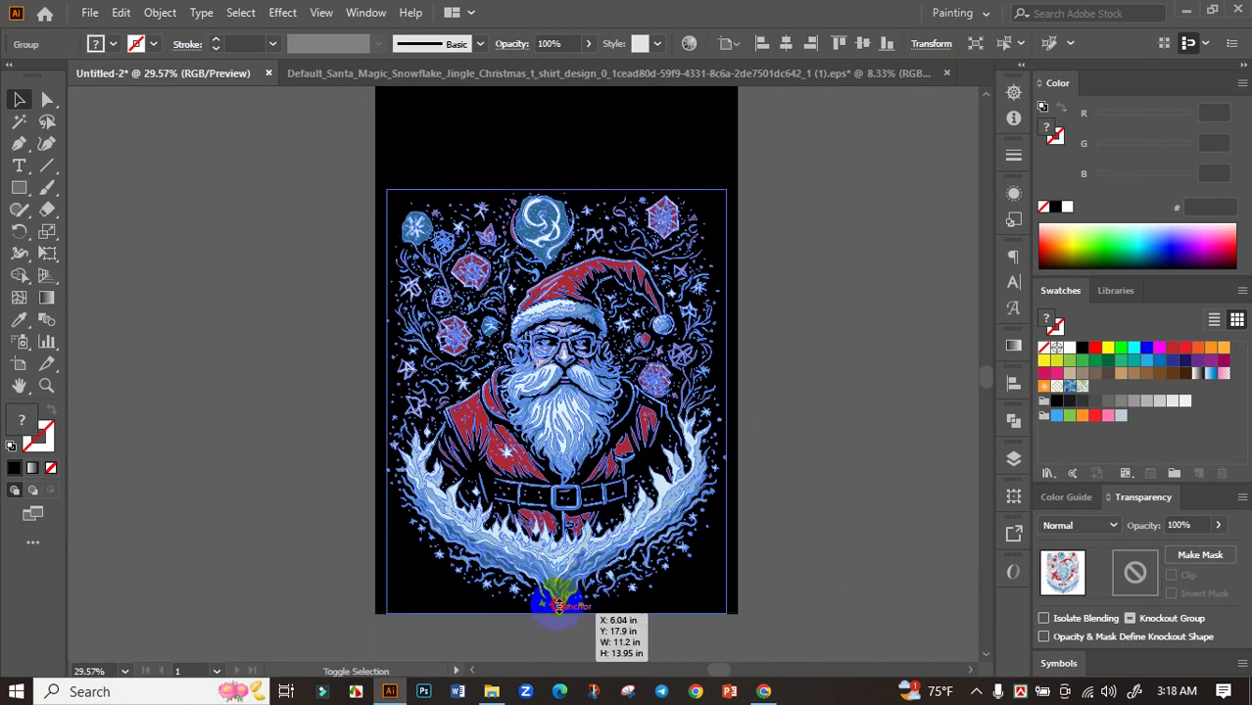
left_click(755, 433)
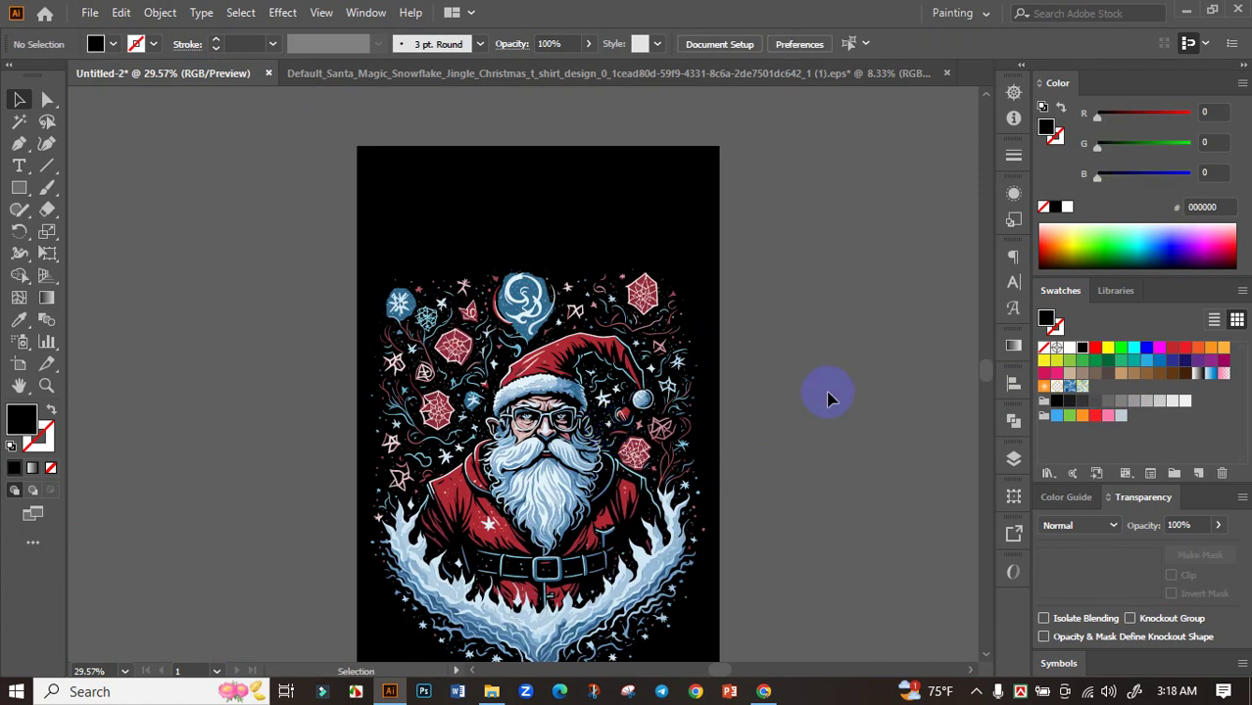
Step: Switch to the ChatGPT page in the browser and copy the slogan "Believe in the Magic"
left_click(764, 692)
left_click(524, 18)
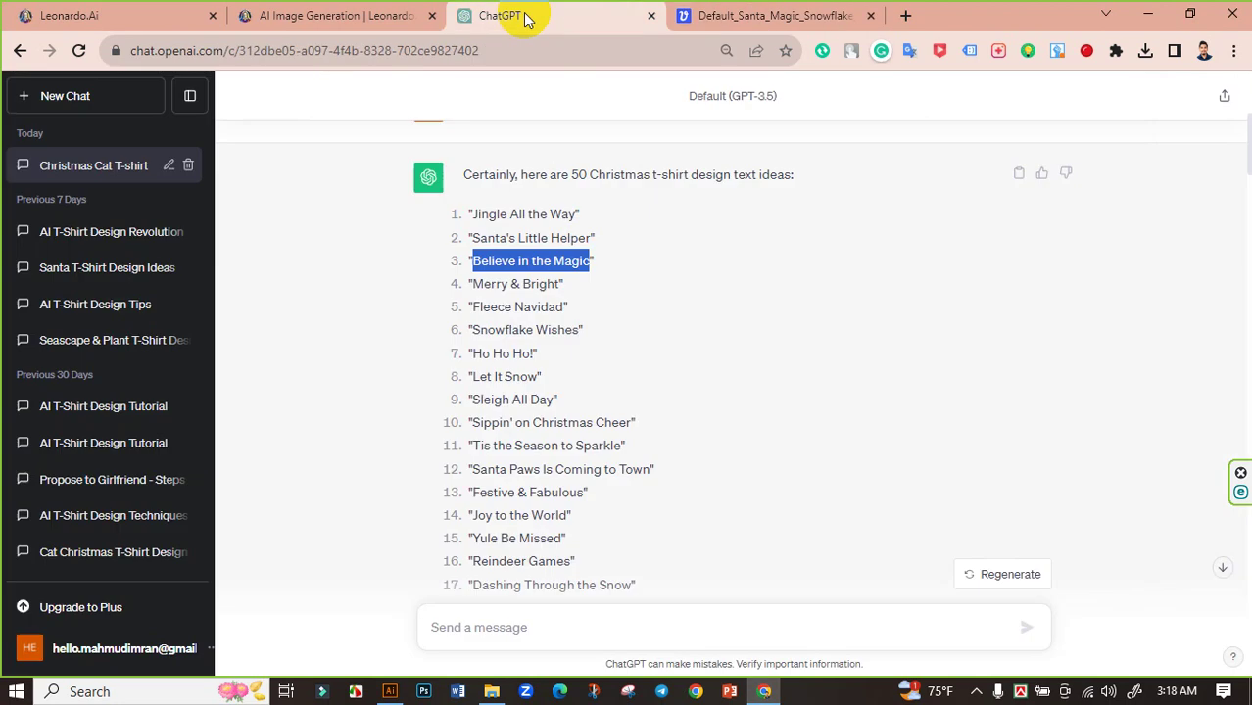
right_click(532, 261)
left_click(635, 273)
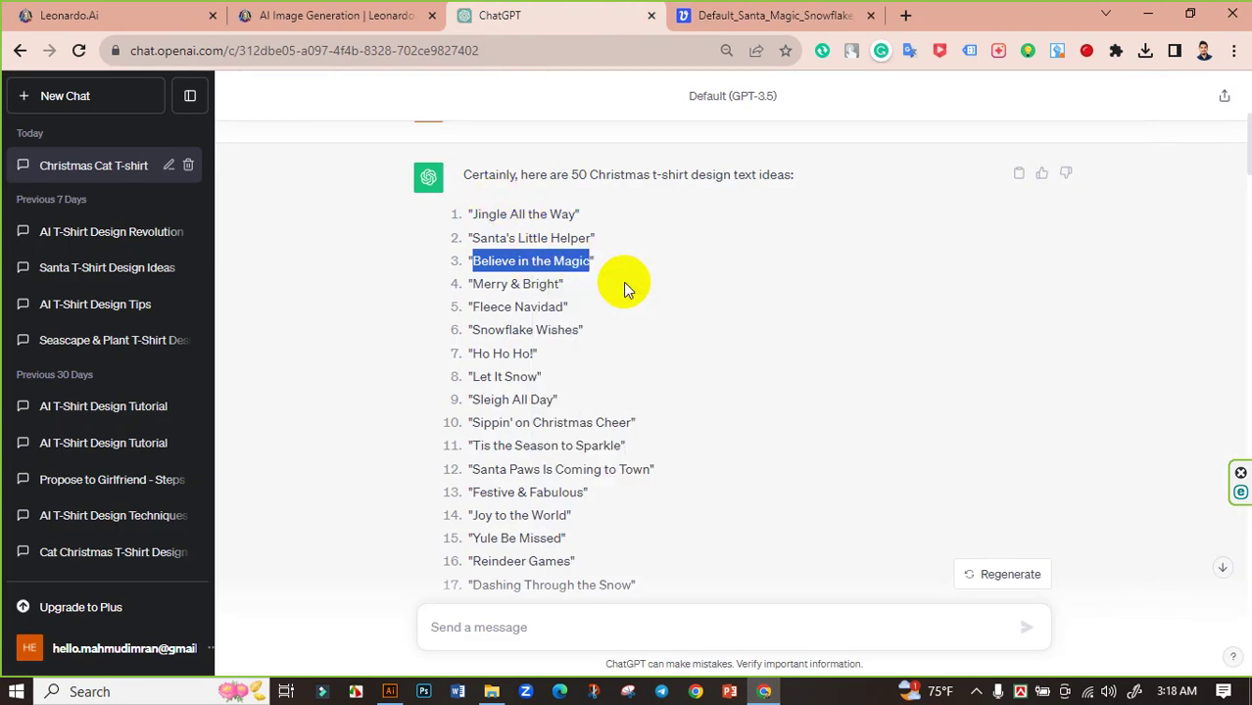
Step: Return to Illustrator and paste the copied slogan as text in the empty area beside the artboard
left_click(393, 684)
left_click_drag(777, 359, 365, 371)
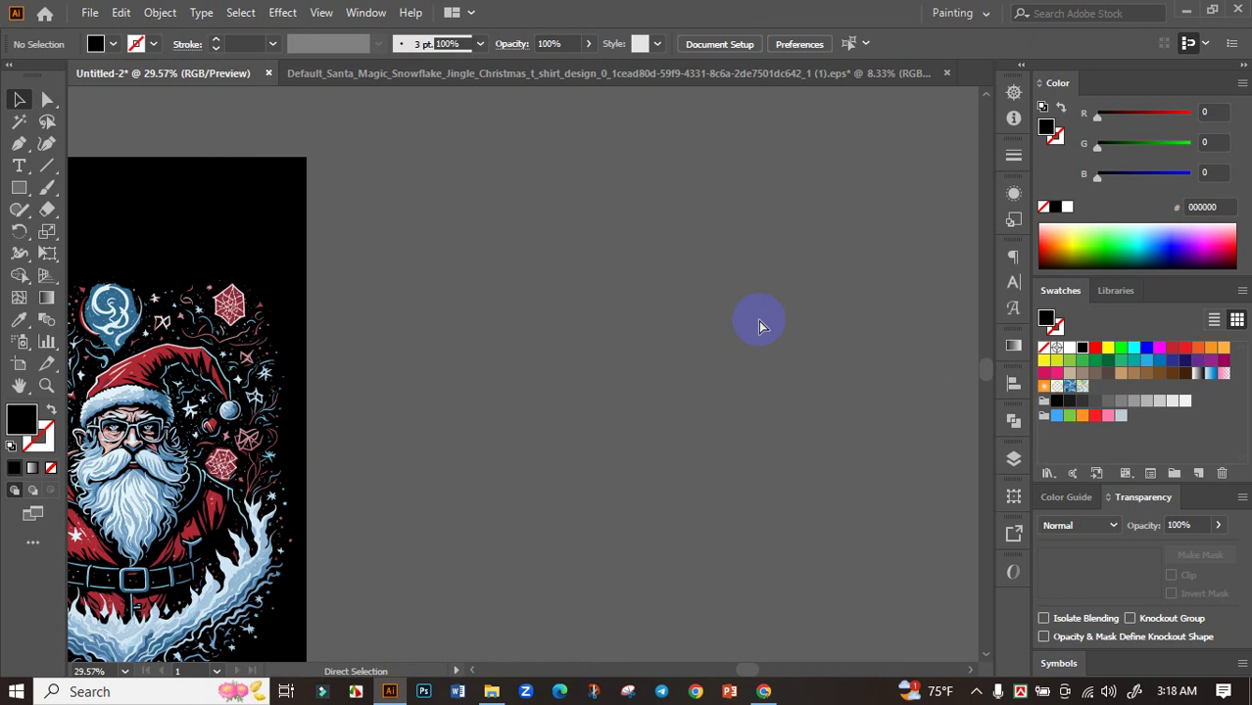
key("ctrl+v")
left_click_drag(676, 466, 677, 467)
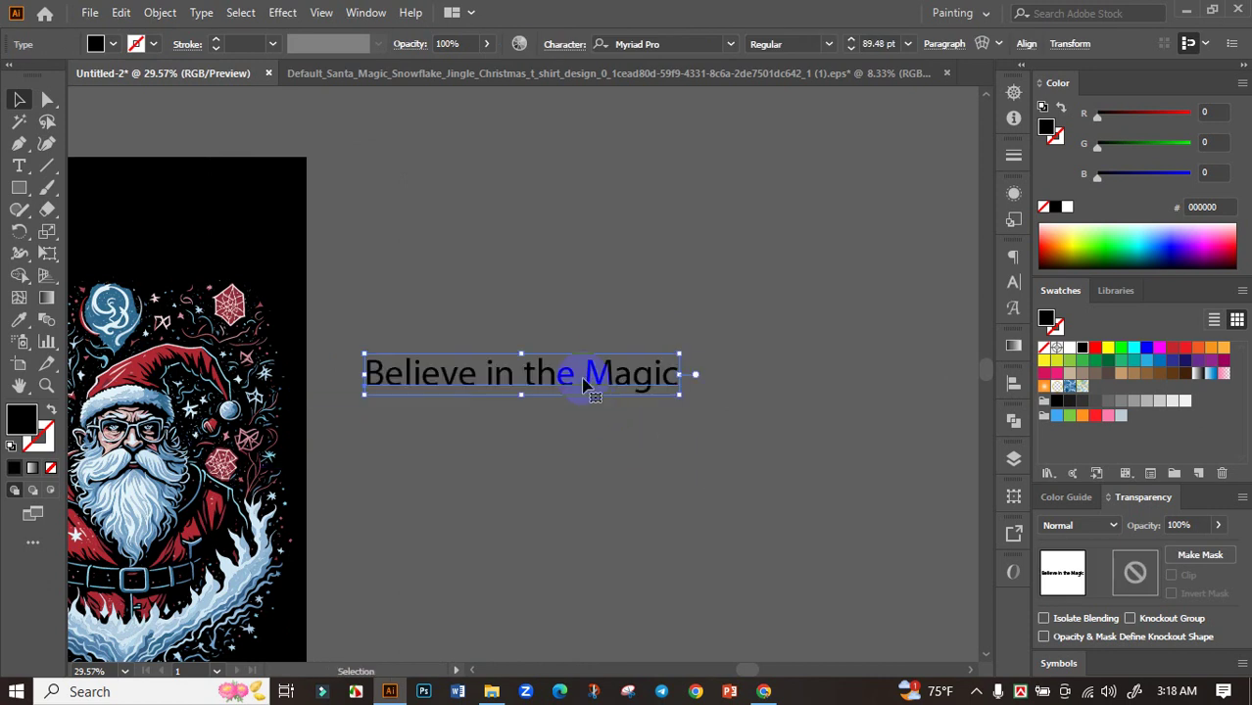
Step: Split the slogan into two separate text objects, "Believe in the" and "Magic", and place the first above the second
left_click_drag(582, 376, 314, 314)
double_click(545, 309)
key("BackSpace")
left_click(17, 102)
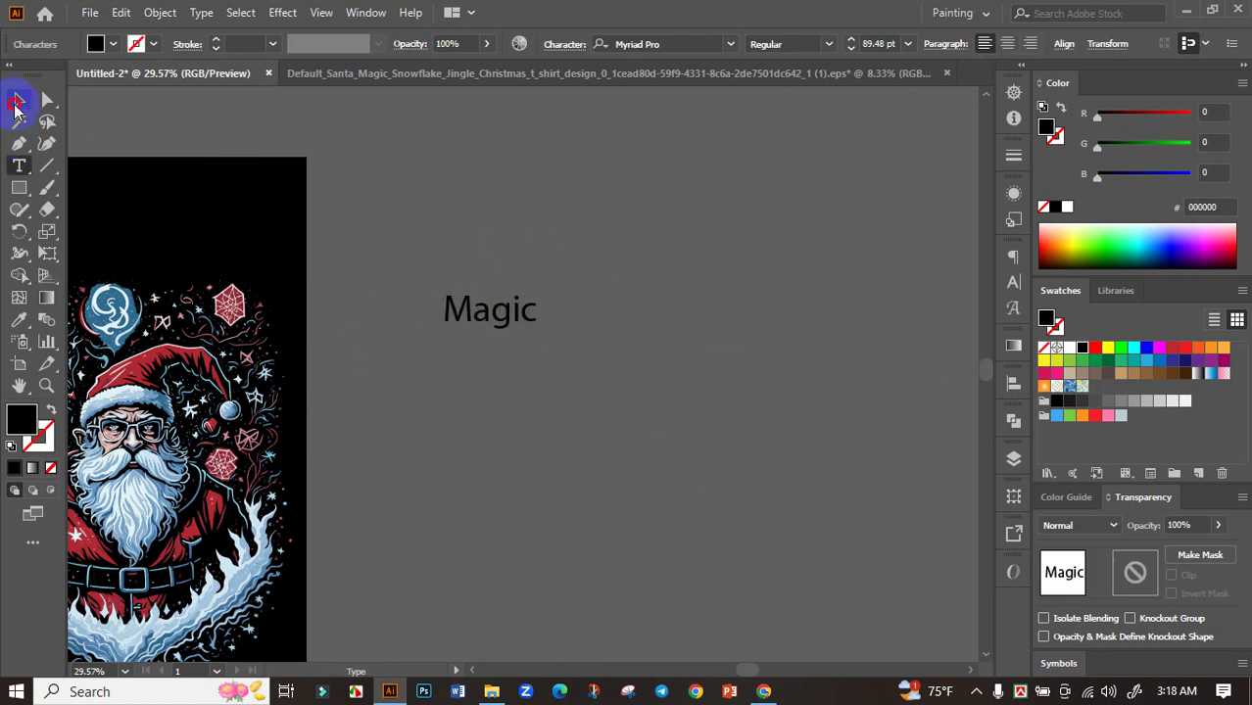
left_click(458, 223)
left_click_drag(459, 223, 585, 299)
key("ctrl+v")
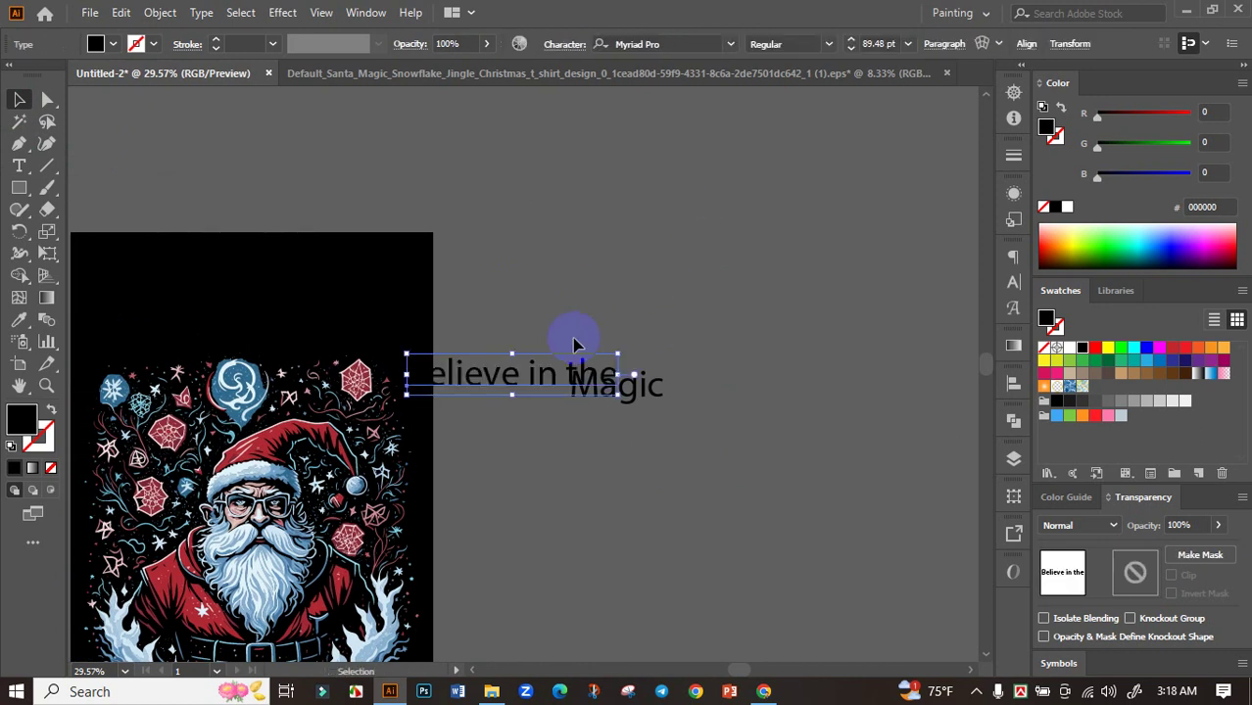
left_click_drag(575, 345, 654, 222)
Step: Set the "Believe in the" text in the Burbank Big Condensed Black font with All Caps
left_click(728, 46)
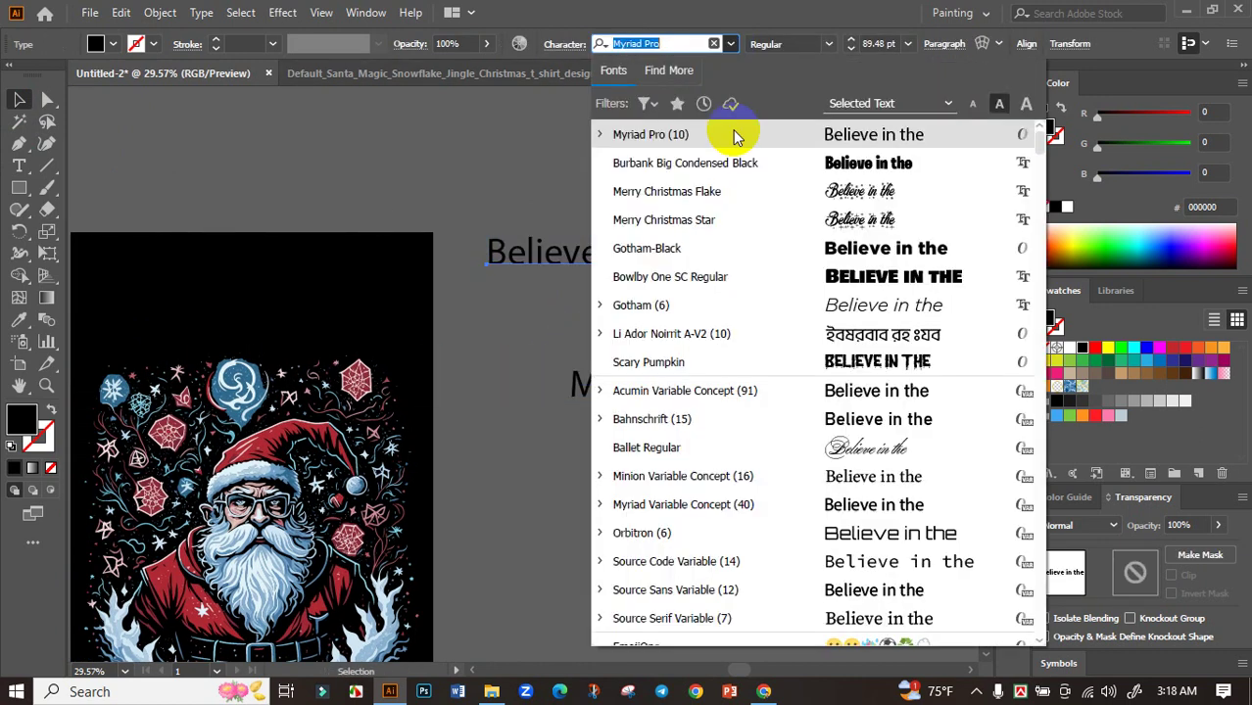
left_click(844, 166)
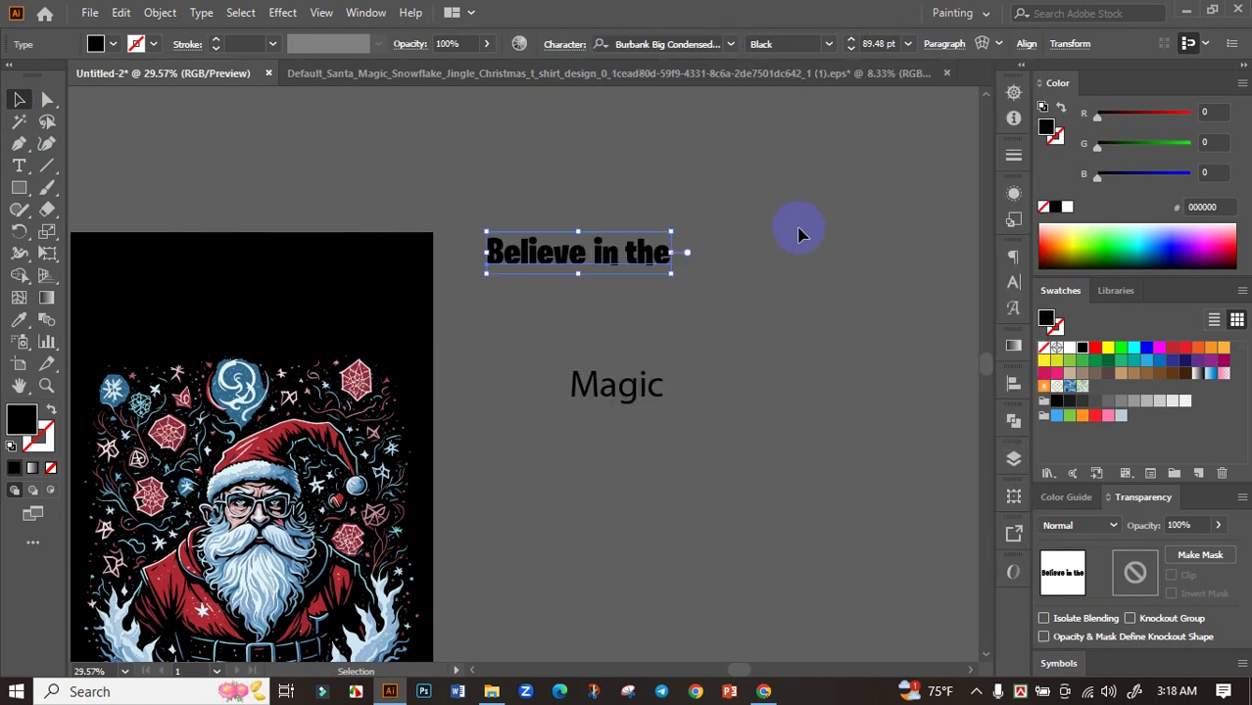
left_click(1014, 284)
left_click(799, 435)
Step: Search the fonts for "merr" and apply Merry Christmas Flake to the "Magic" text
left_click(618, 385)
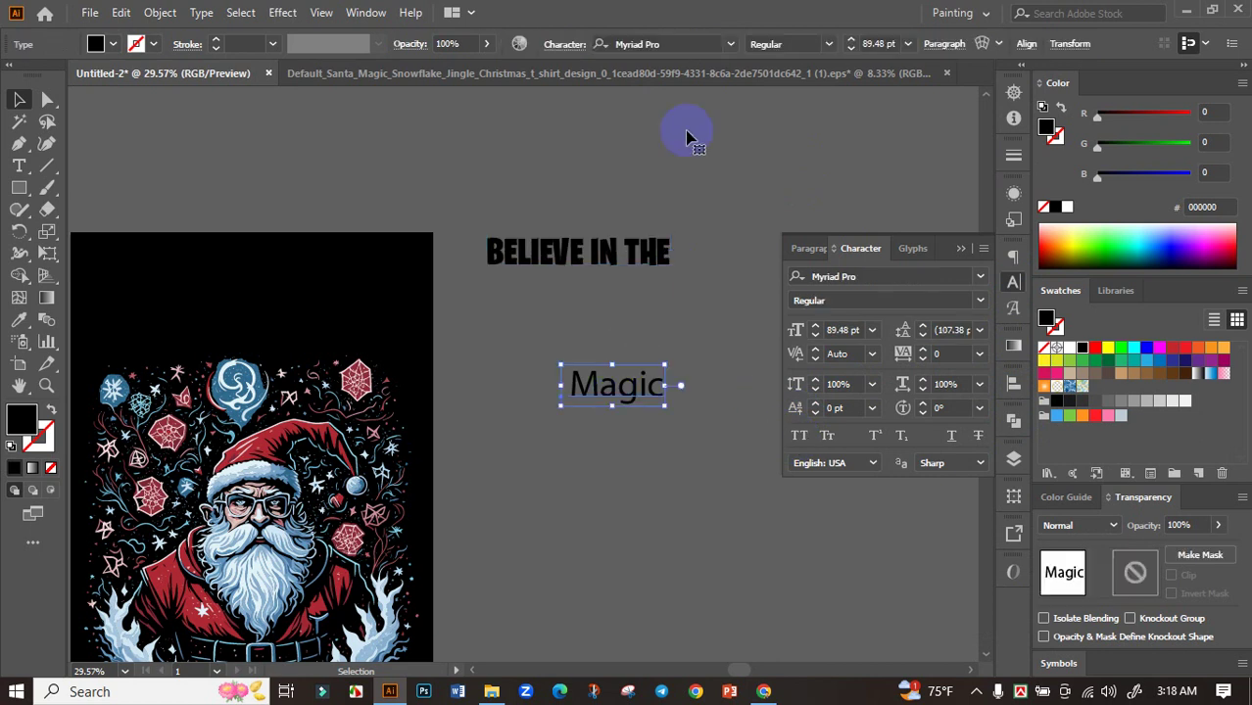
left_click(685, 39)
type("m")
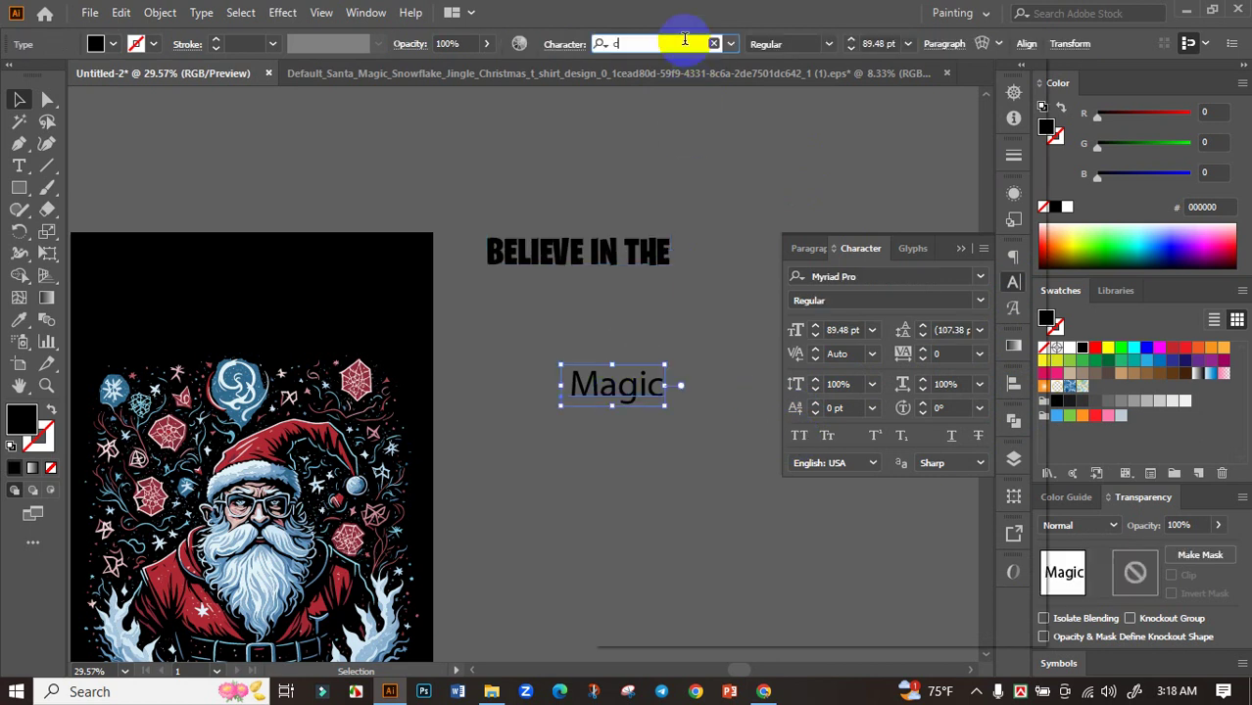
type("err")
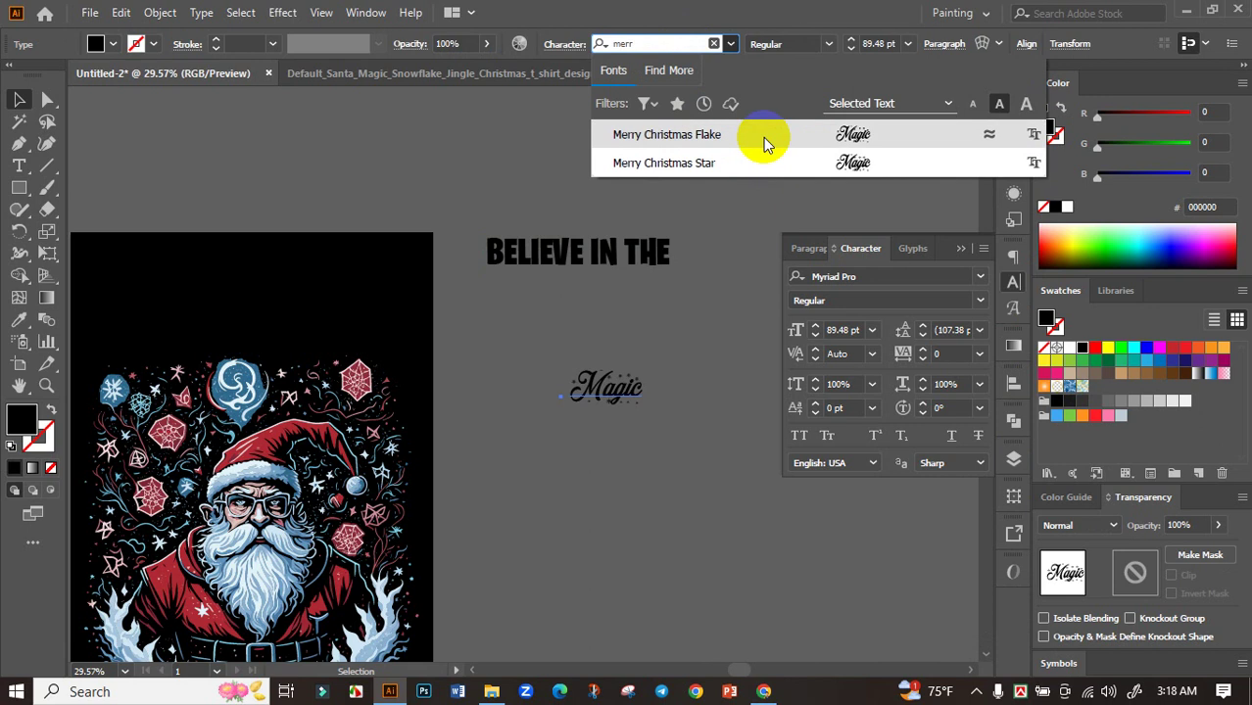
left_click(763, 137)
Step: Enlarge and stretch the "Magic" text to about 185 pt and reposition it slightly beside the artboard
left_click_drag(640, 387, 714, 424)
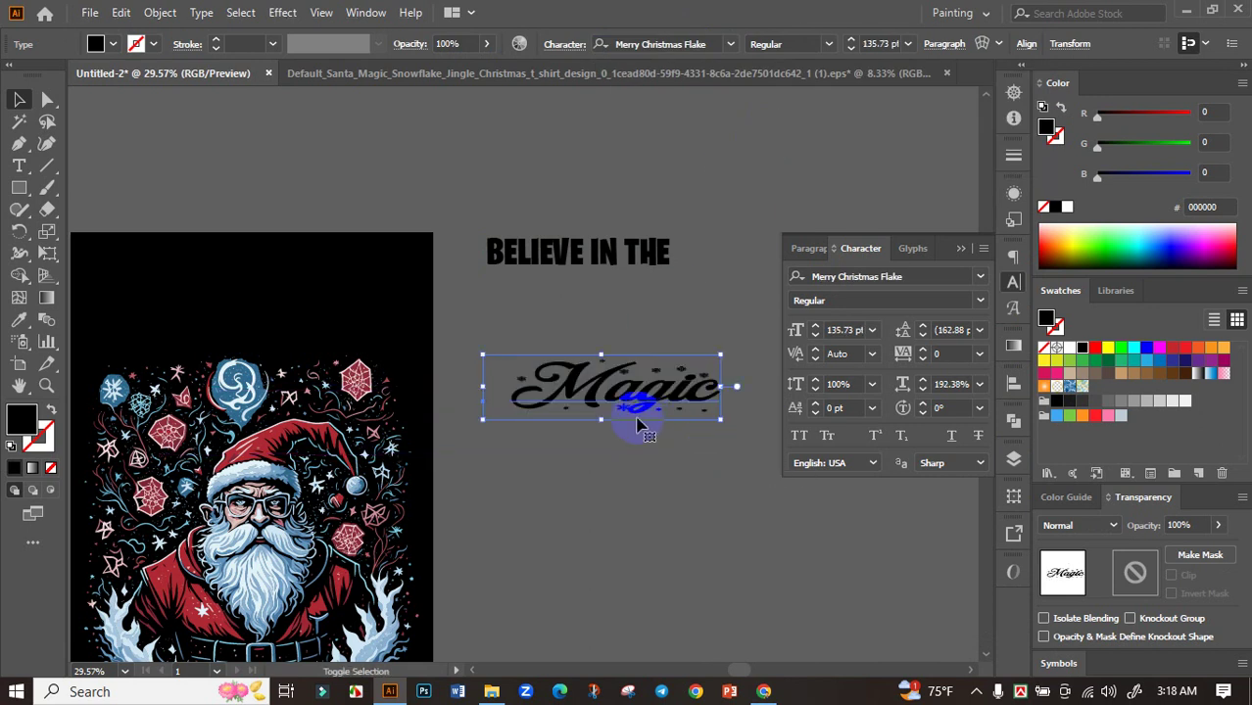
left_click_drag(604, 423, 600, 443)
mouse_move(671, 415)
left_mouse_down()
mouse_move(698, 476)
mouse_move(651, 408)
left_mouse_up()
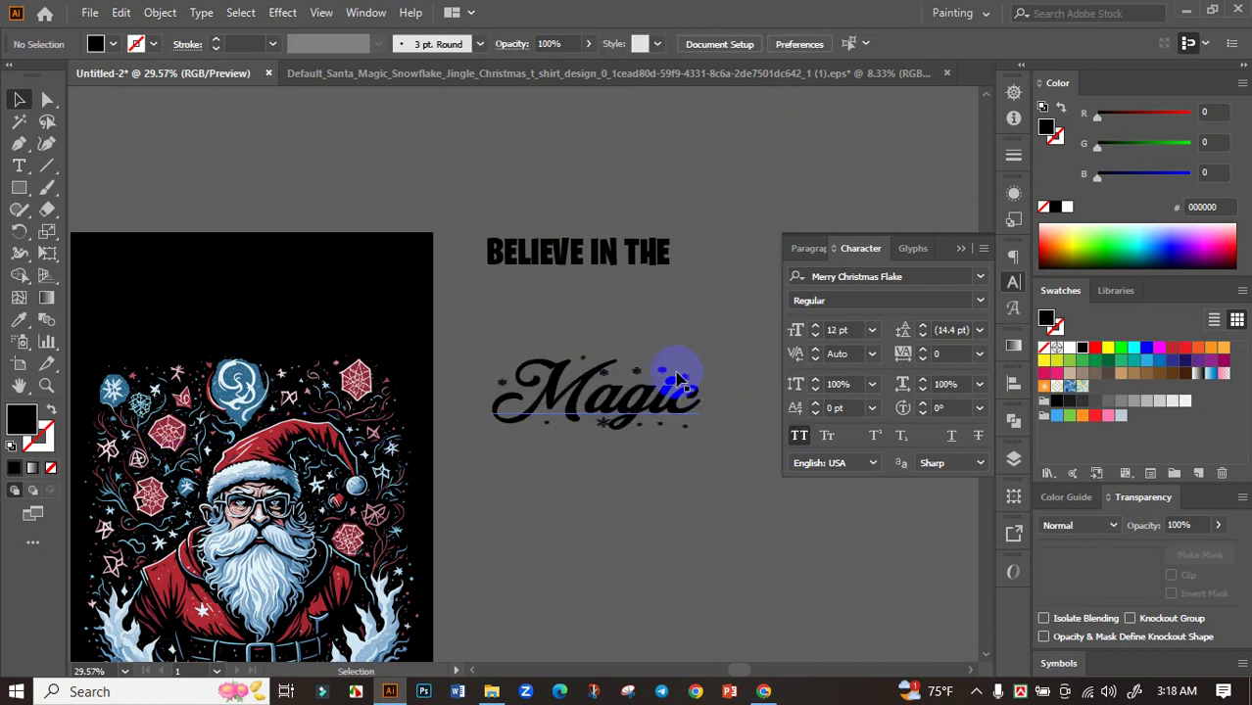
Step: Move the "BELIEVE IN THE" text onto the black area above Santa and fill it with white
left_click_drag(649, 251, 453, 276)
left_click(1070, 348)
left_click(476, 246)
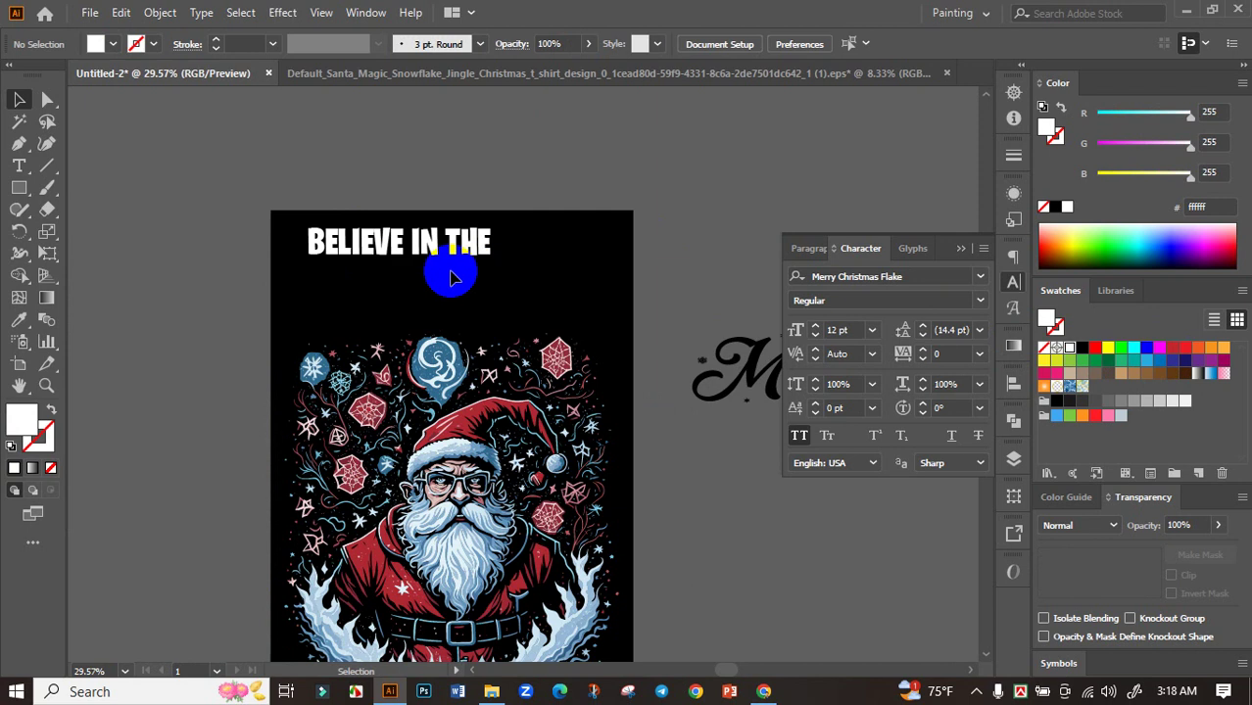
Step: Centre the "BELIEVE IN THE" text horizontally on the artboard, widen it and deselect it
left_click(447, 252)
left_click(1013, 385)
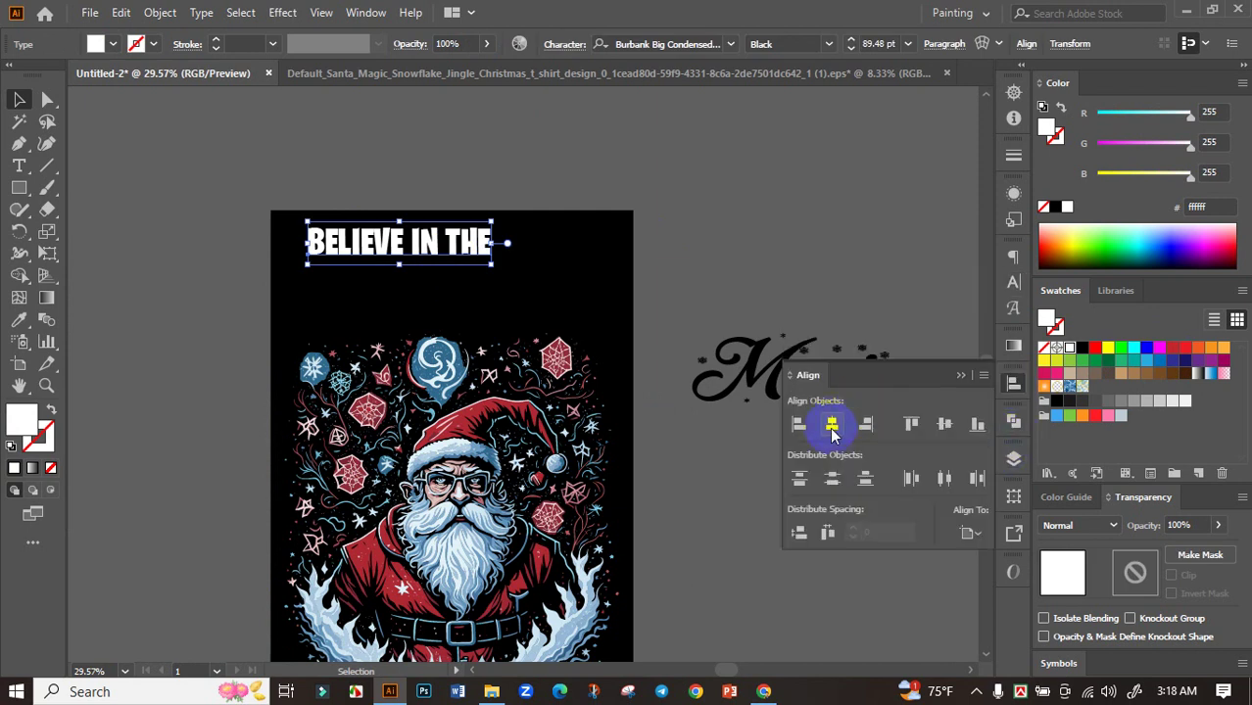
left_click(831, 424)
left_click(735, 252)
left_click(413, 240)
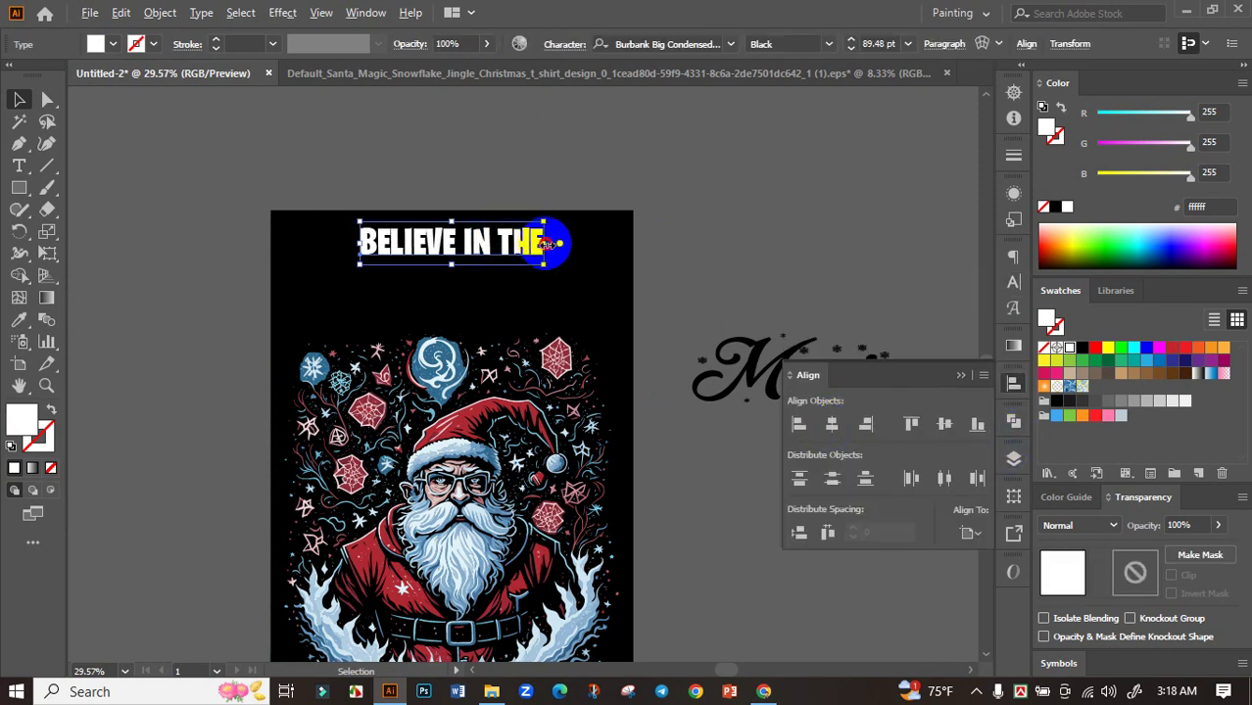
left_click_drag(546, 243, 568, 245)
left_click(821, 283)
Step: Move the "Magic" text onto the artboard between "BELIEVE IN THE" and the Santa artwork
left_click_drag(843, 274, 813, 231)
left_click(757, 341)
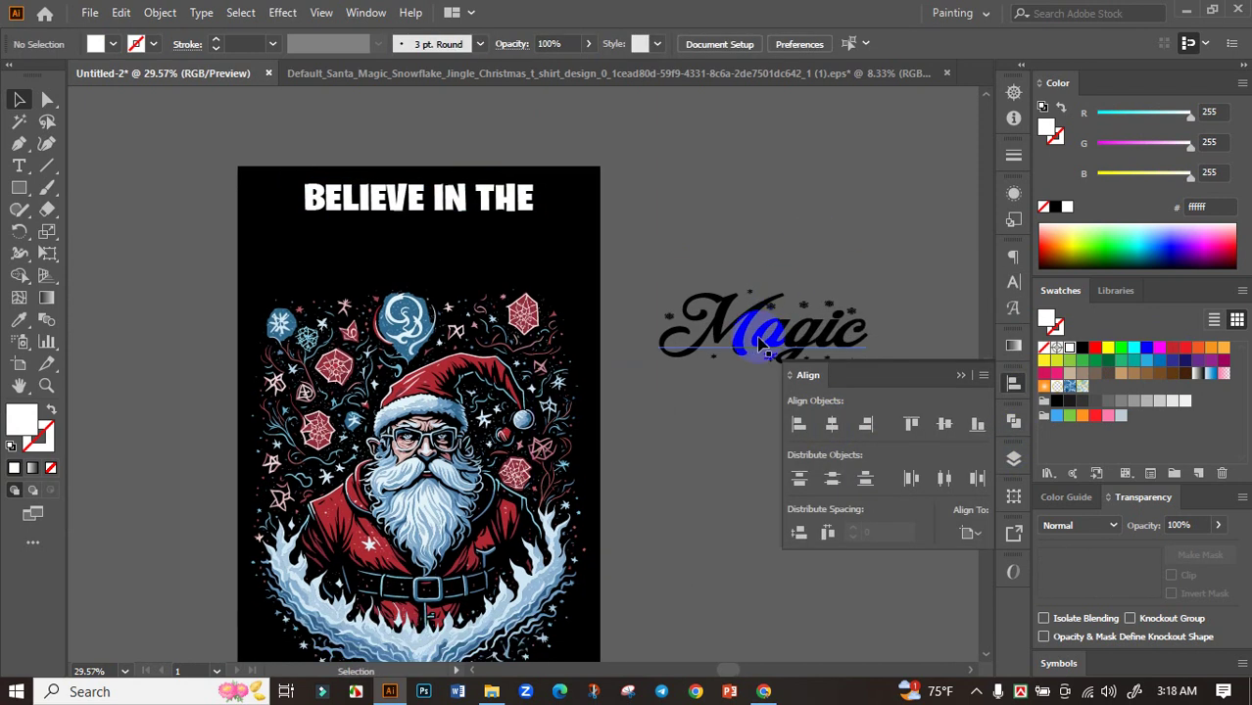
left_click_drag(757, 341, 407, 263)
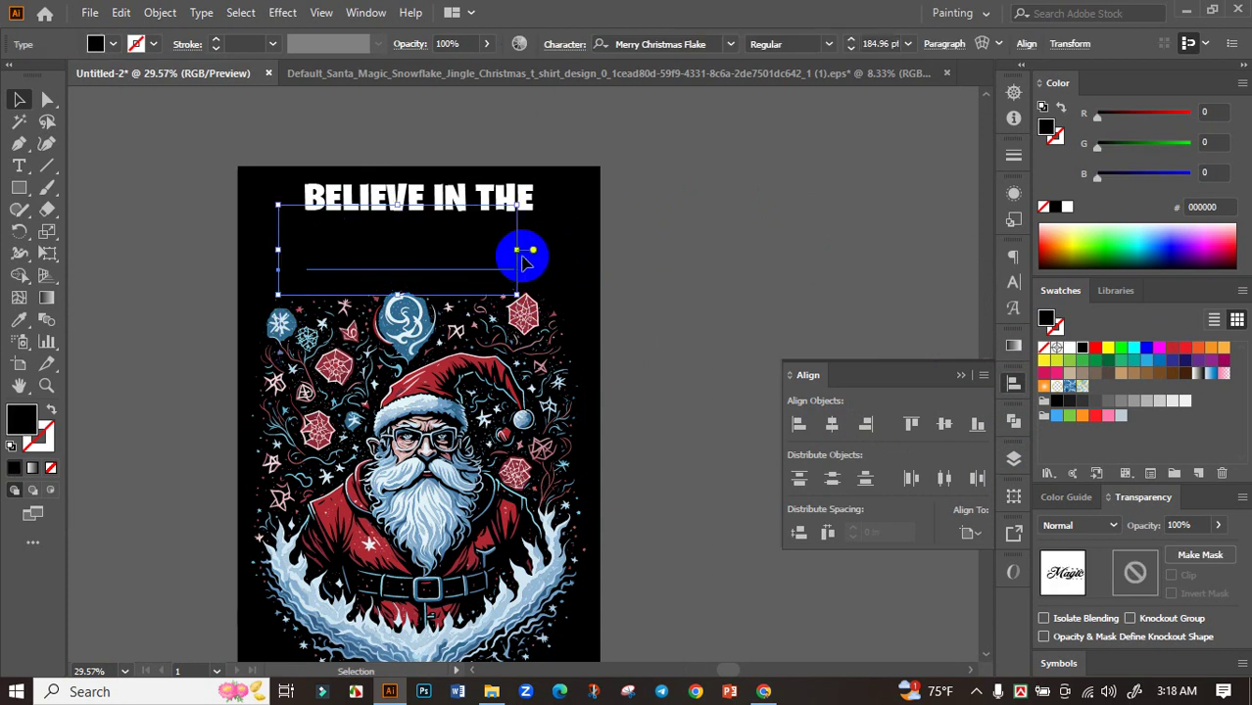
Step: Fill the "Magic" text with white, widen and enlarge it to about 216 pt, and lower it over the top of the Santa artwork
left_click(1070, 349)
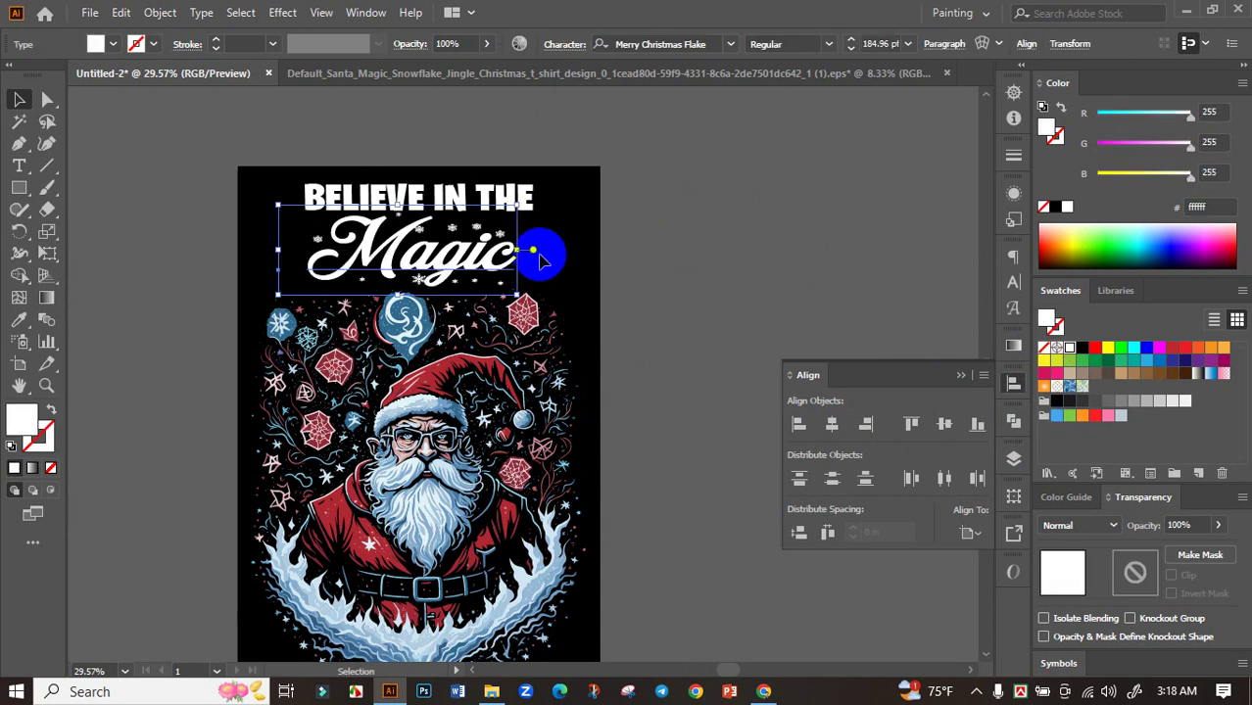
mouse_move(524, 253)
left_mouse_down()
mouse_move(586, 257)
mouse_move(546, 253)
left_mouse_up()
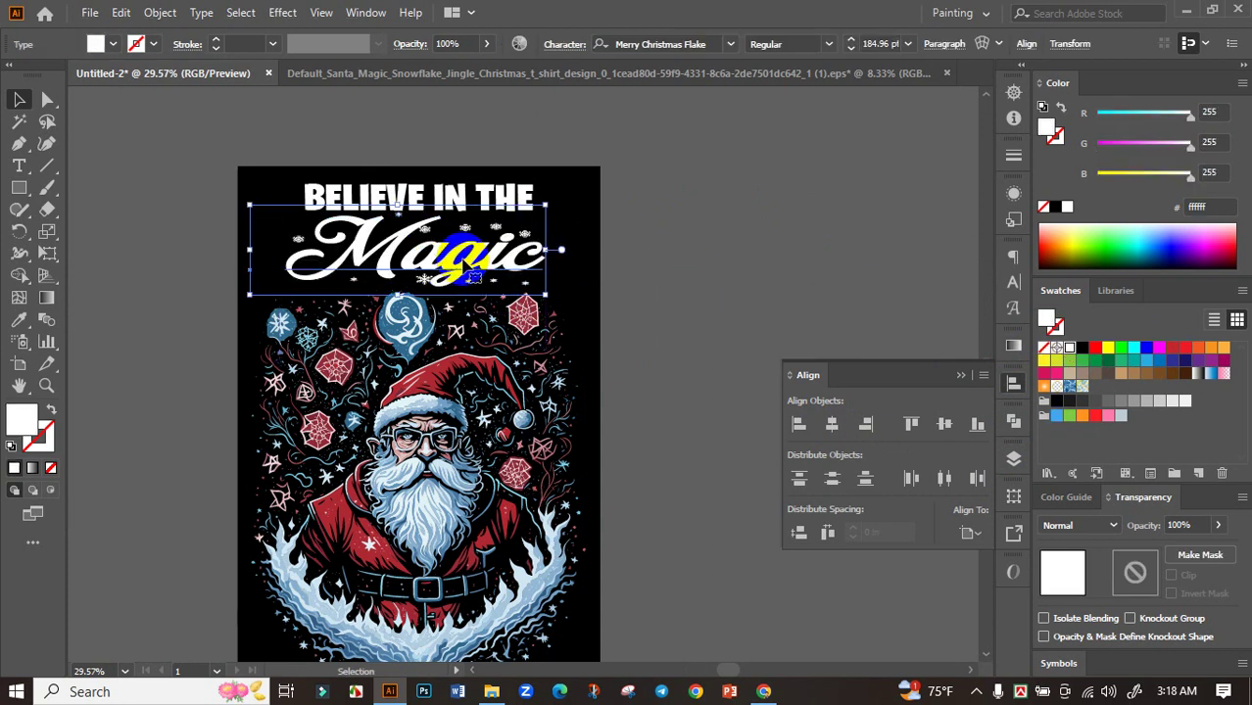
left_click_drag(458, 261, 462, 299)
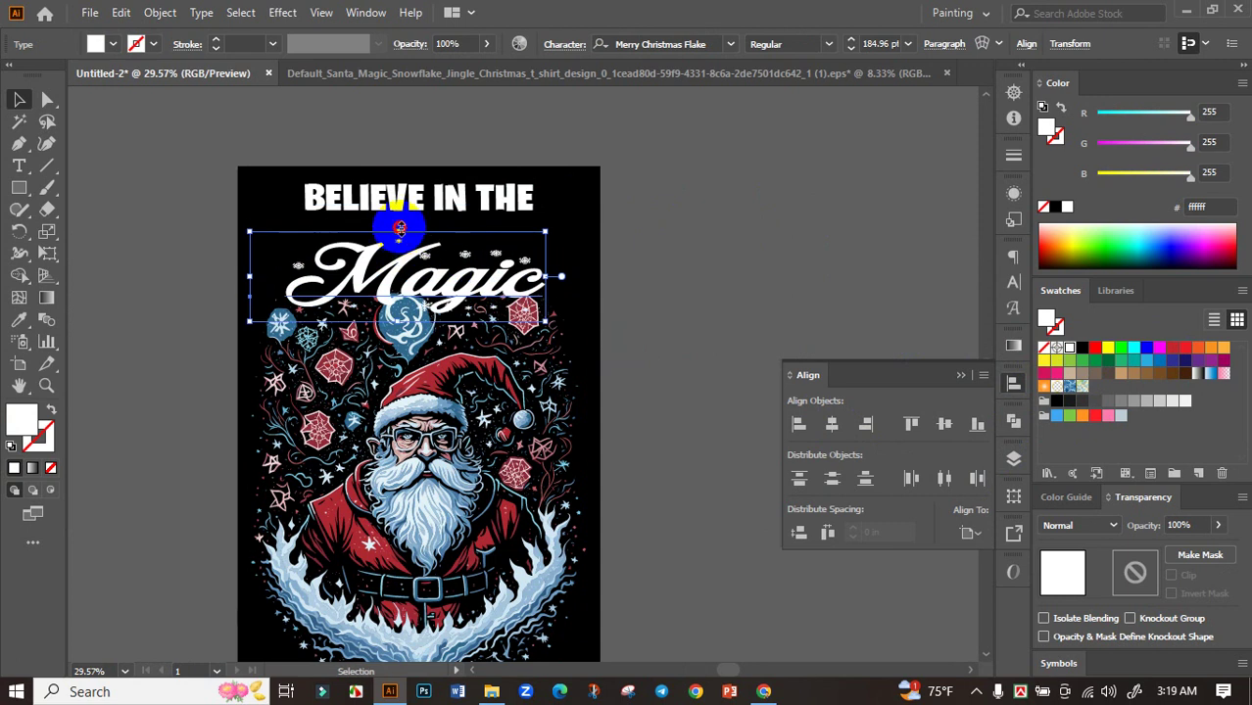
left_click_drag(400, 227, 401, 216)
left_click_drag(453, 284, 464, 300)
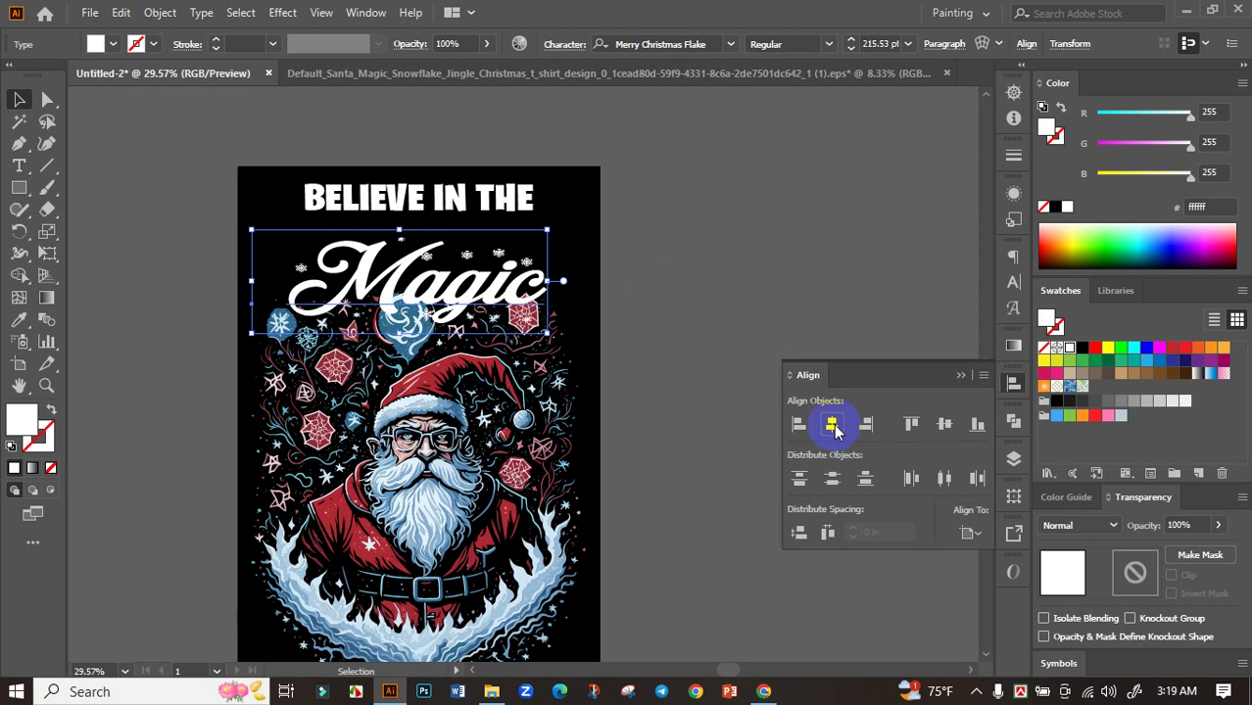
Step: Convert the "Magic" text to outlines, centre it horizontally on the artboard and enlarge it to about 8.87 by 2.97 in
left_click(834, 427)
key("ctrl+shift+o")
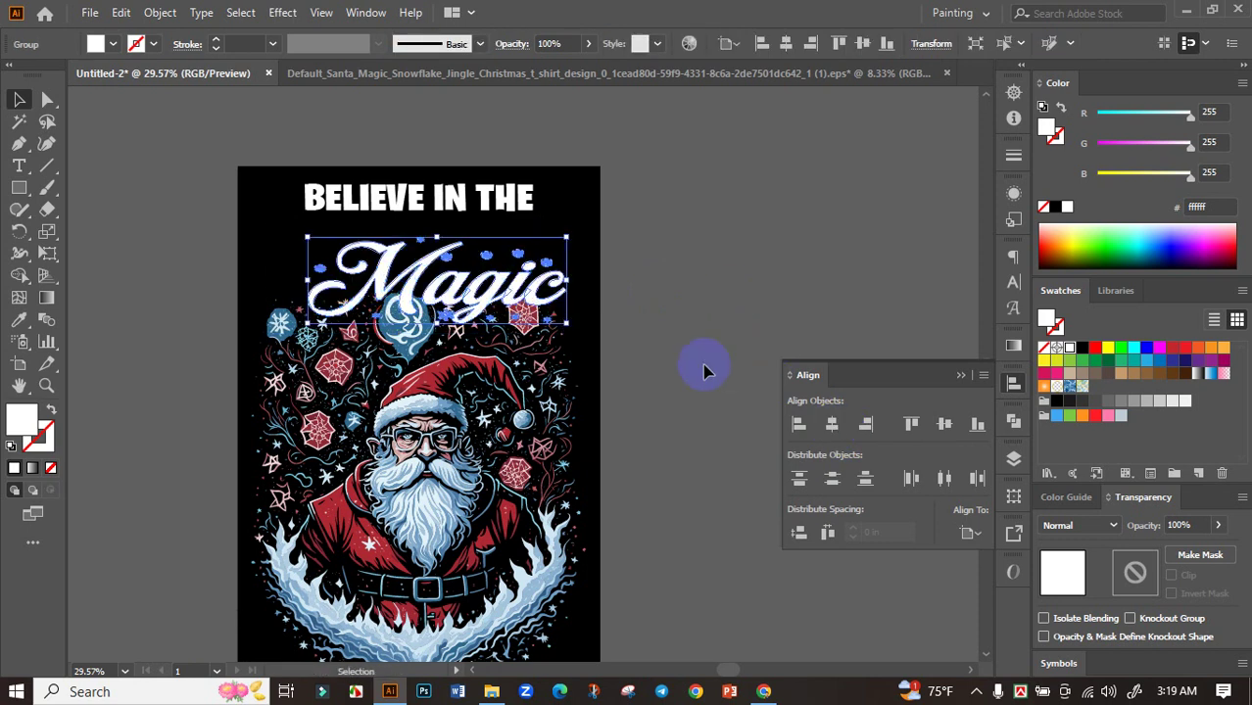
left_click(833, 429)
left_click(737, 357)
left_click(520, 281)
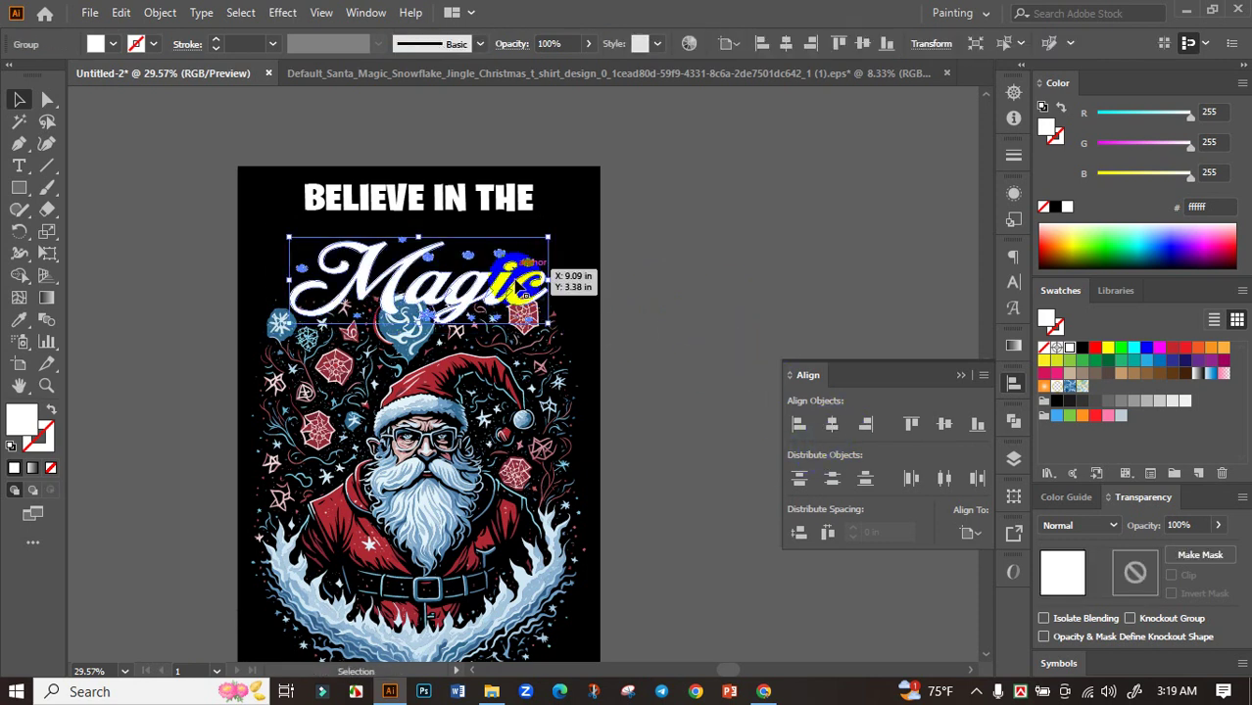
left_click(419, 327, "shift")
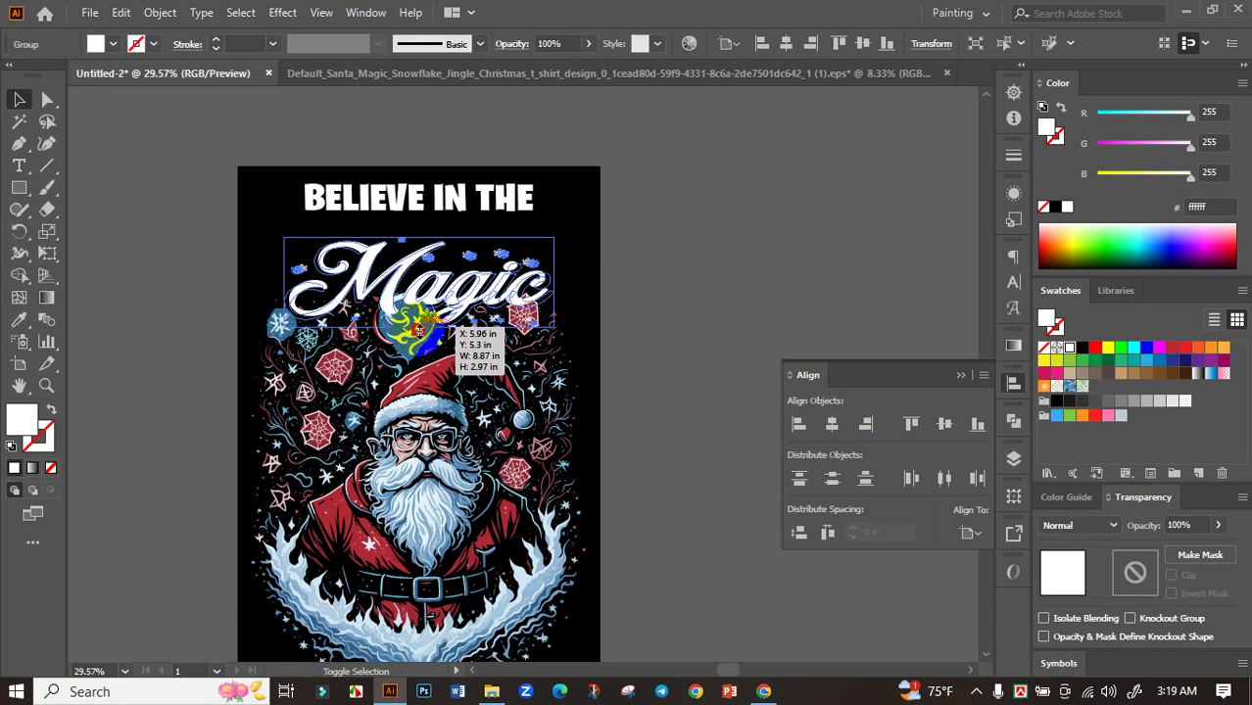
left_click(733, 316)
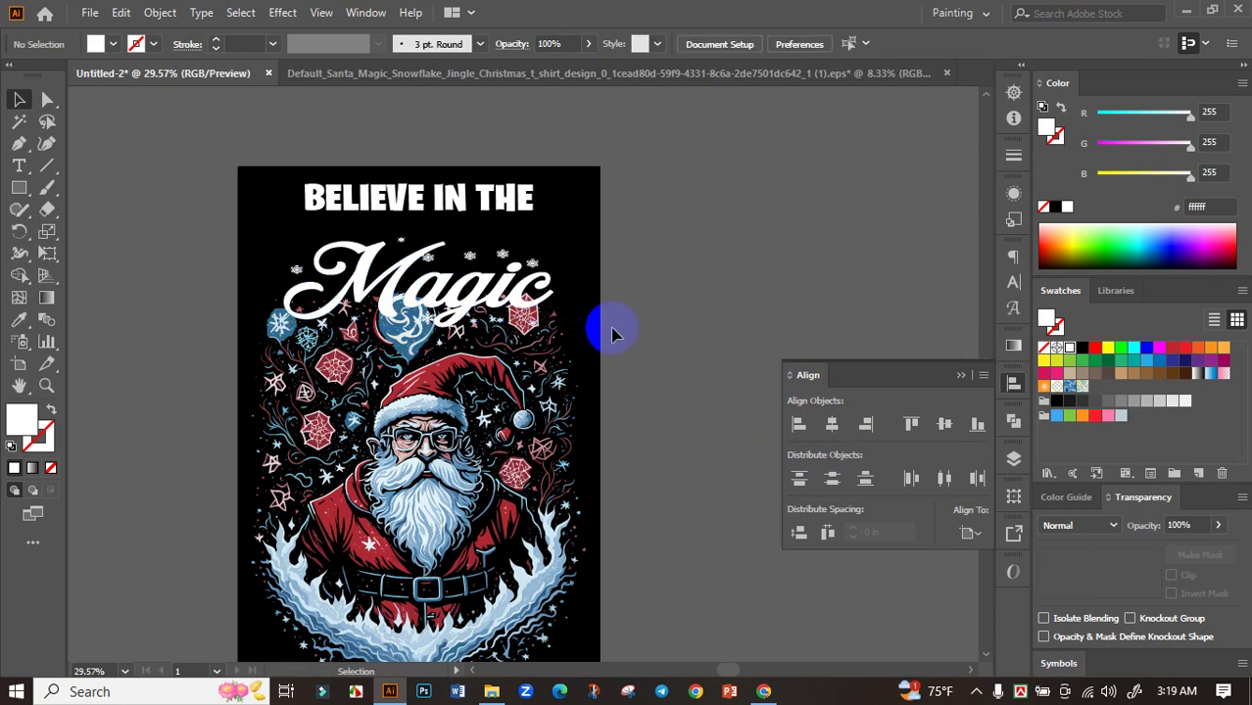
Step: Move the "BELIEVE IN THE" text down so it sits just above "Magic" and deselect it
left_click_drag(458, 199, 462, 209)
left_click(713, 292)
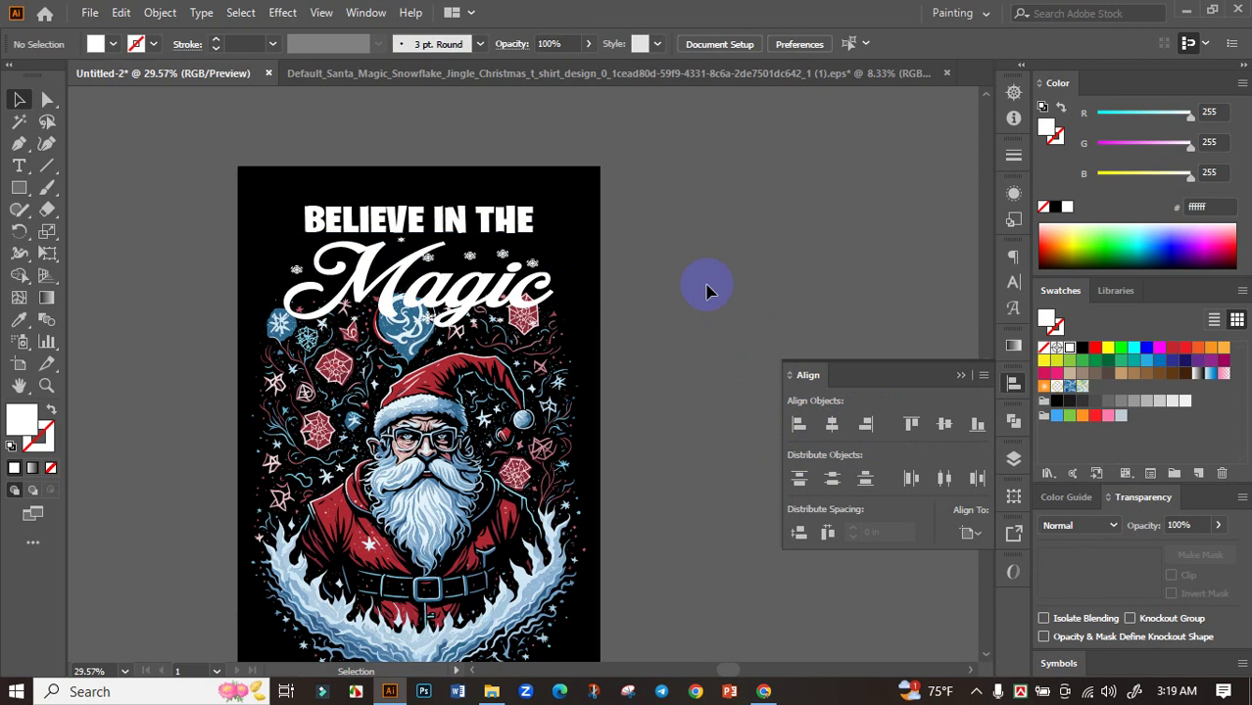
scroll(710, 302, "down", 2)
scroll(658, 299, "up", 2)
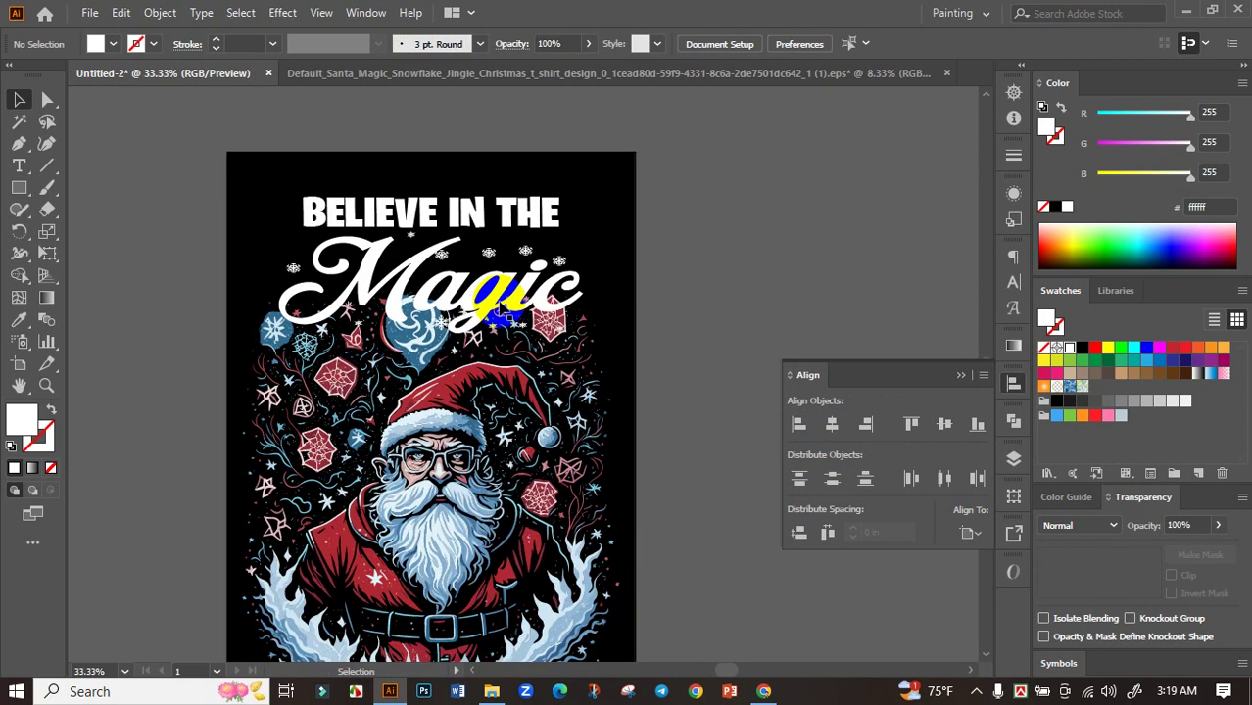
Step: Offset the "Magic" outlines by 0.15 in with miter joins and cut the resulting offset shape
left_click(502, 299)
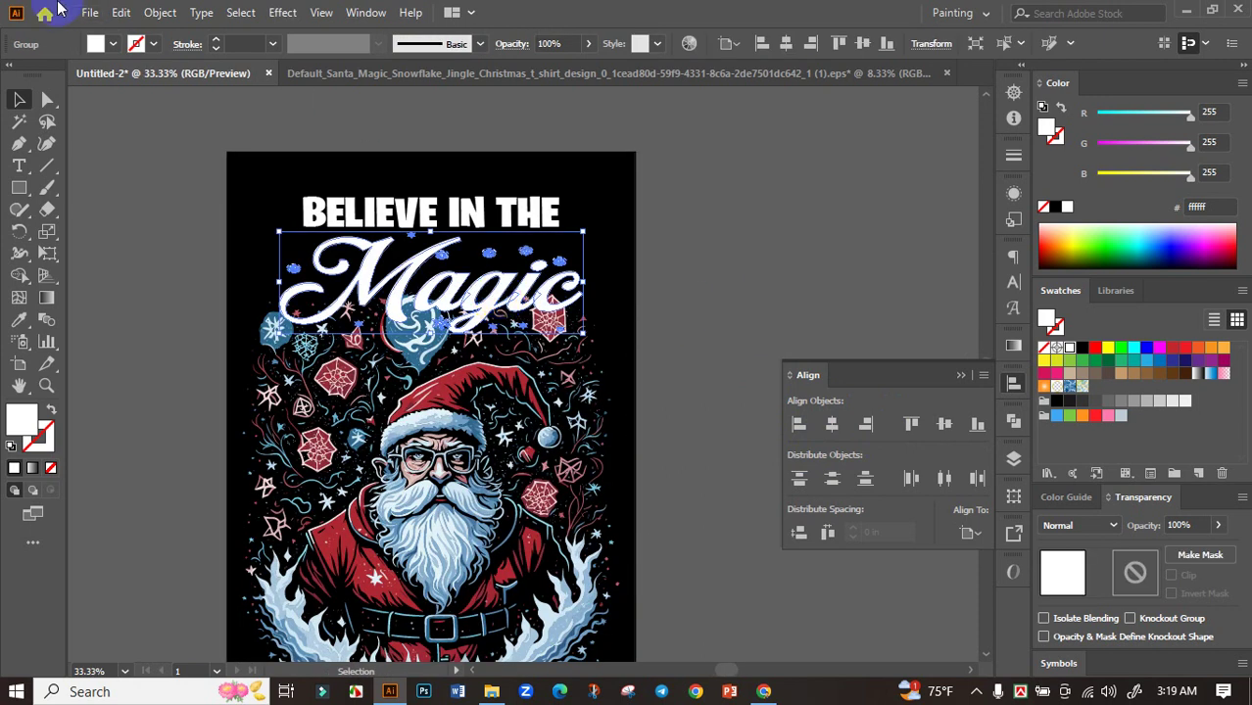
left_click(152, 14)
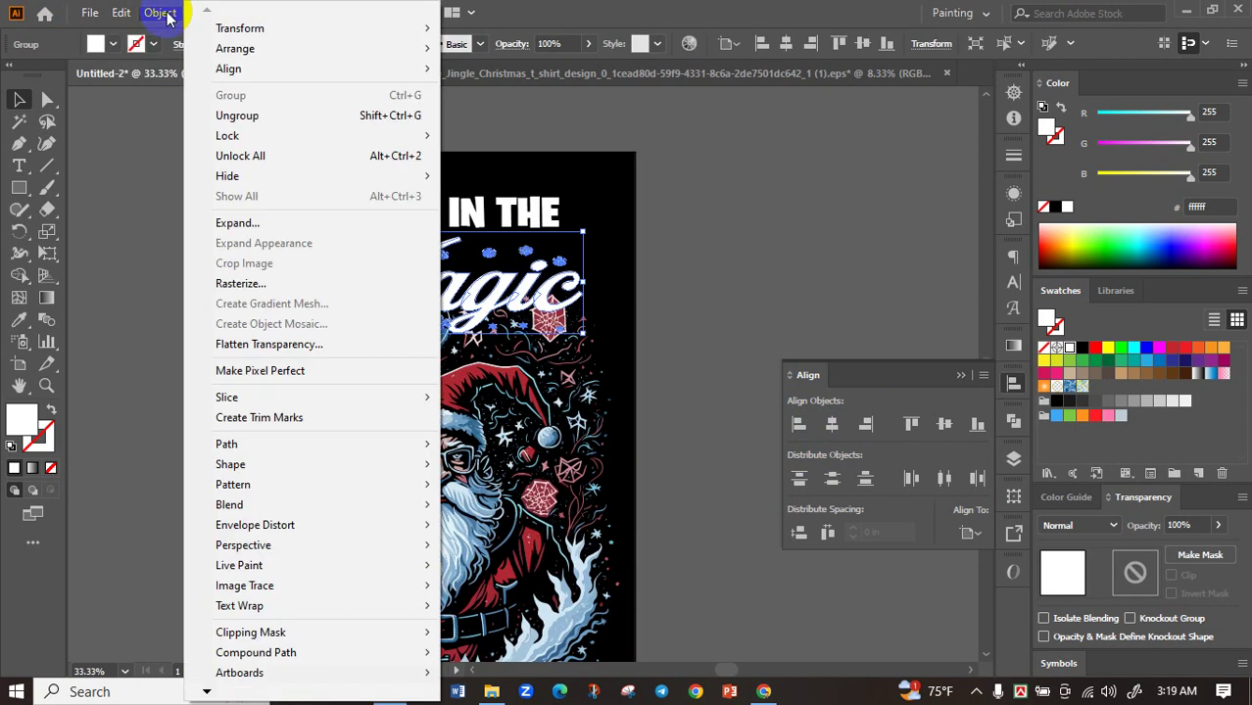
mouse_move(255, 446)
left_click(495, 507)
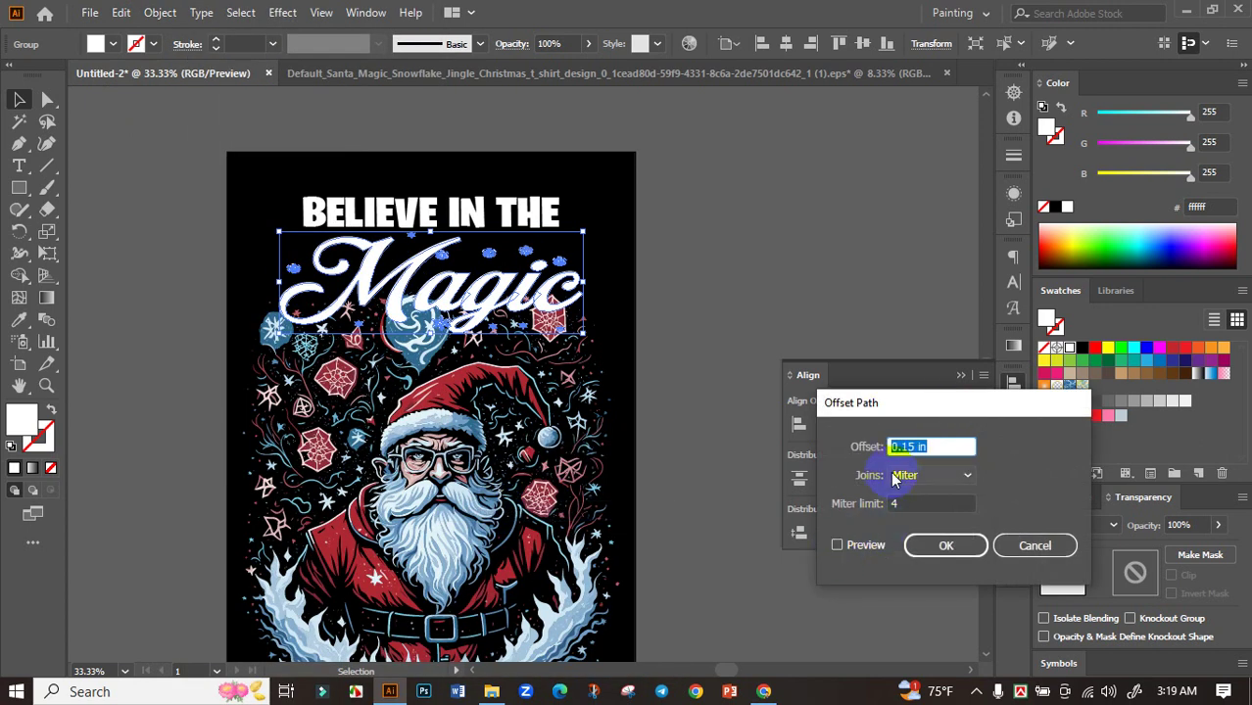
left_click(836, 546)
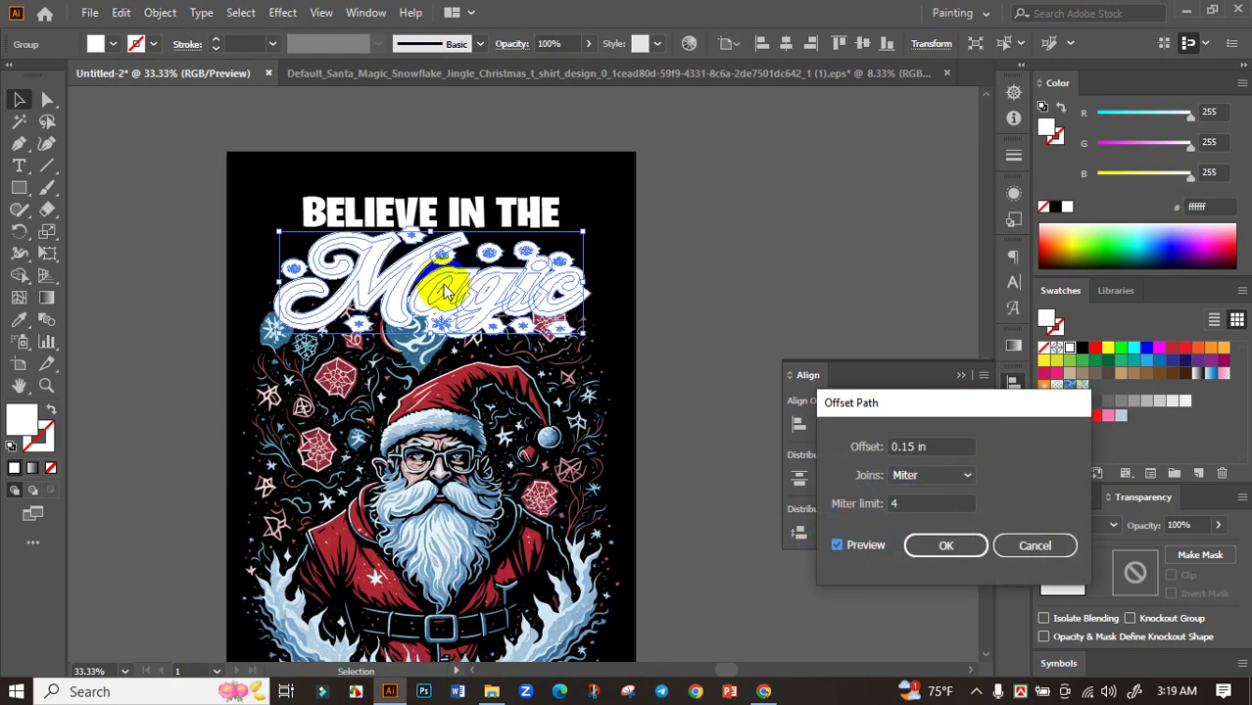
left_click(936, 546)
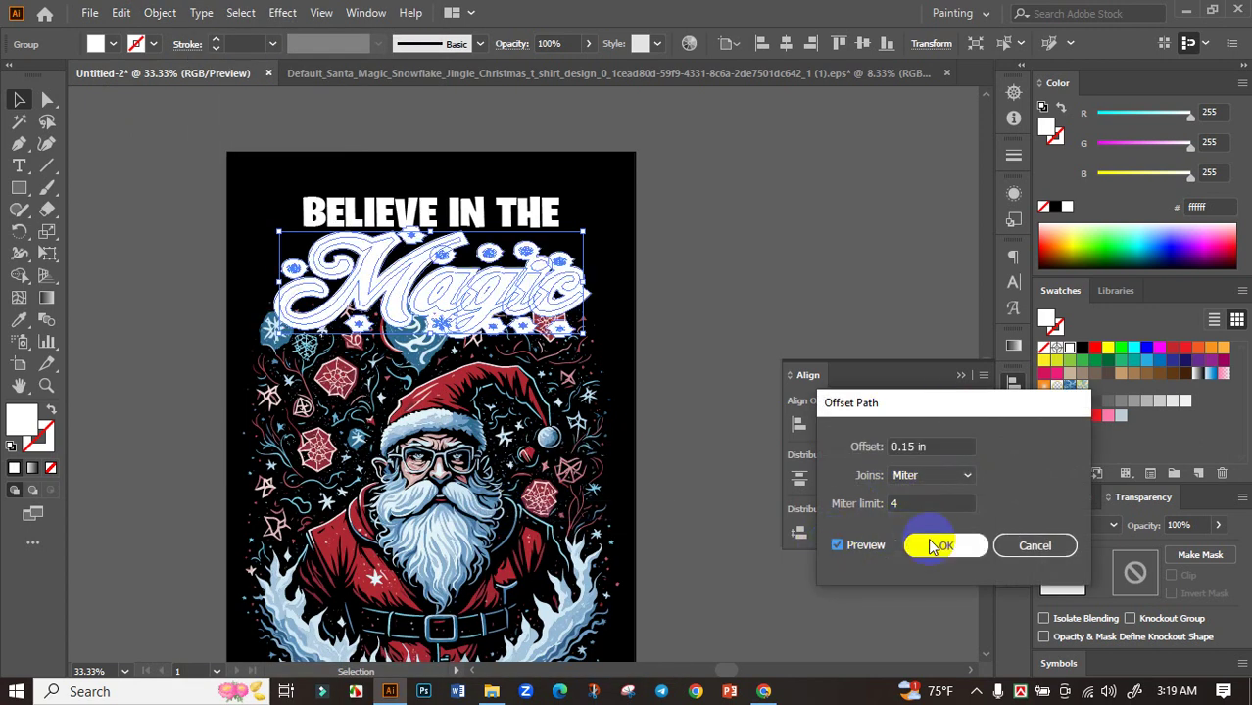
key("a")
key("v")
left_click(705, 377)
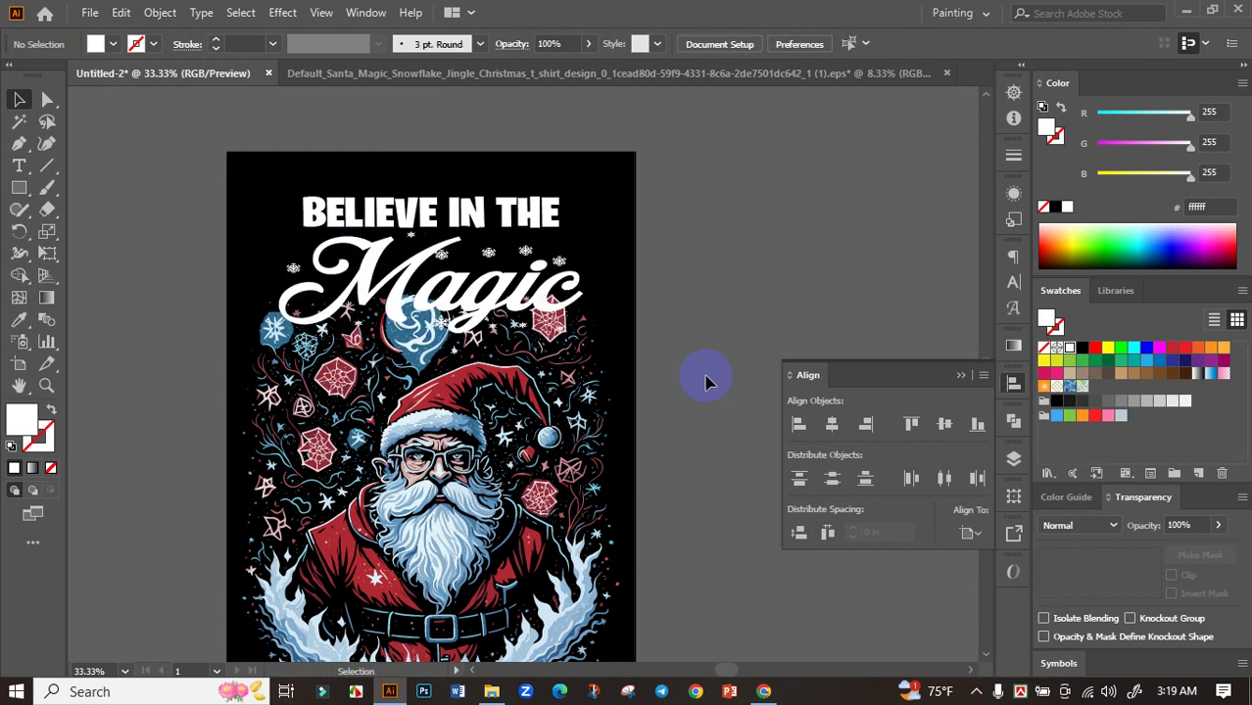
Step: Add an opacity mask to the Santa artwork with clipping turned off and start editing the mask
left_click(467, 441)
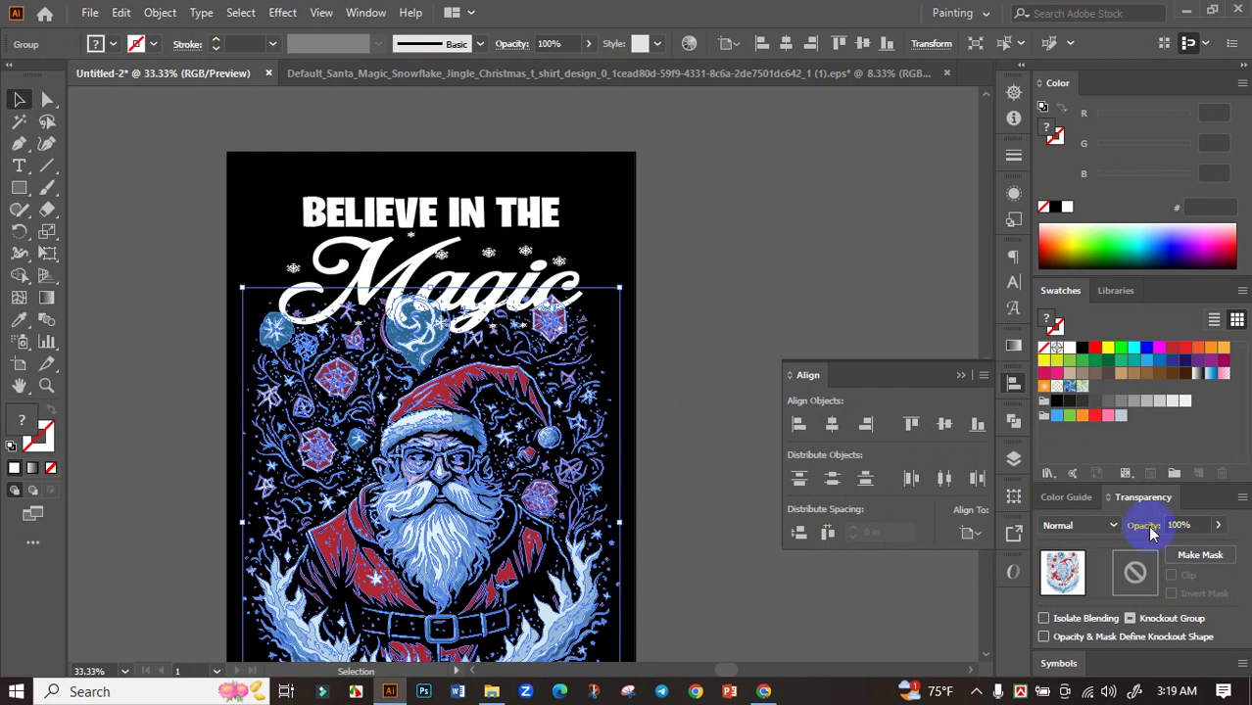
left_click(1211, 560)
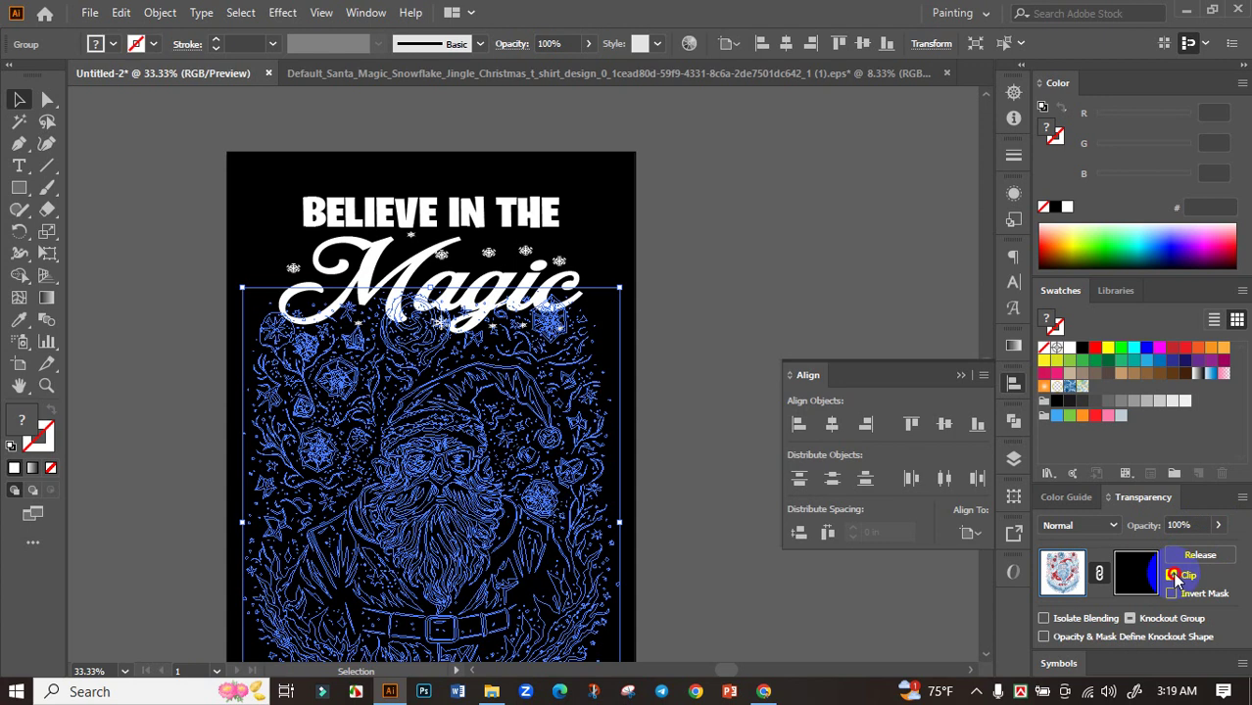
left_click(1173, 576)
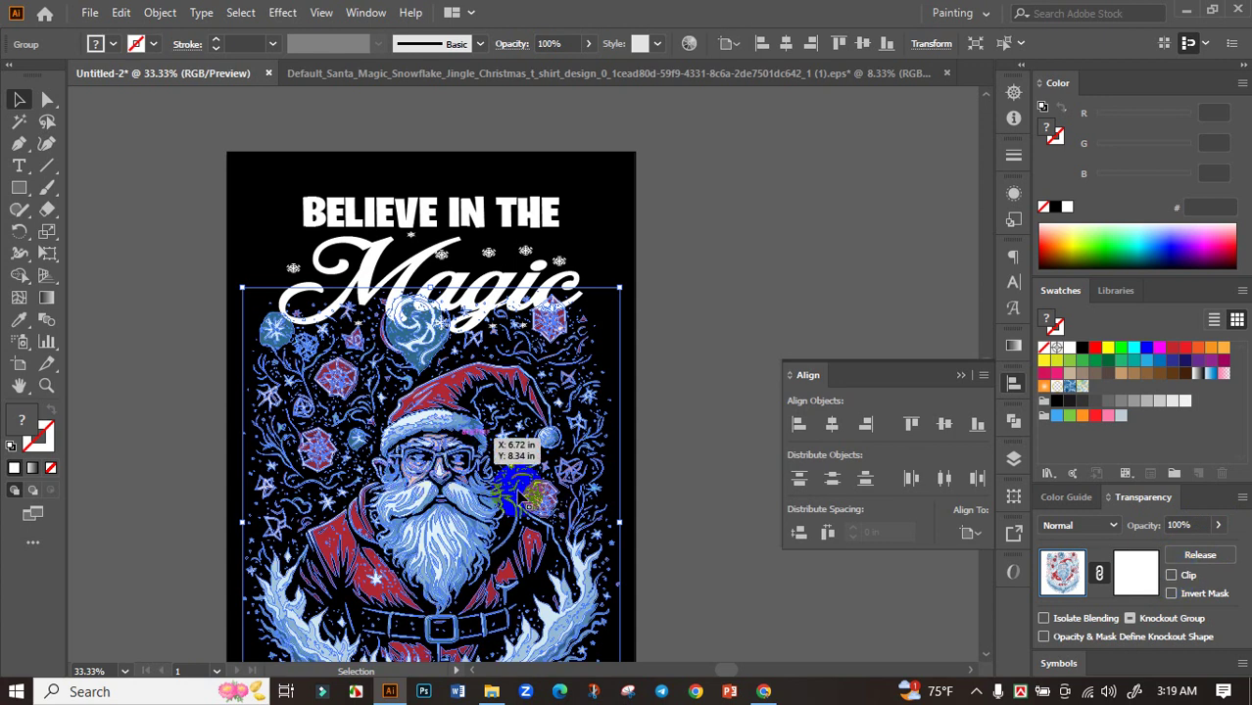
left_click(1142, 575)
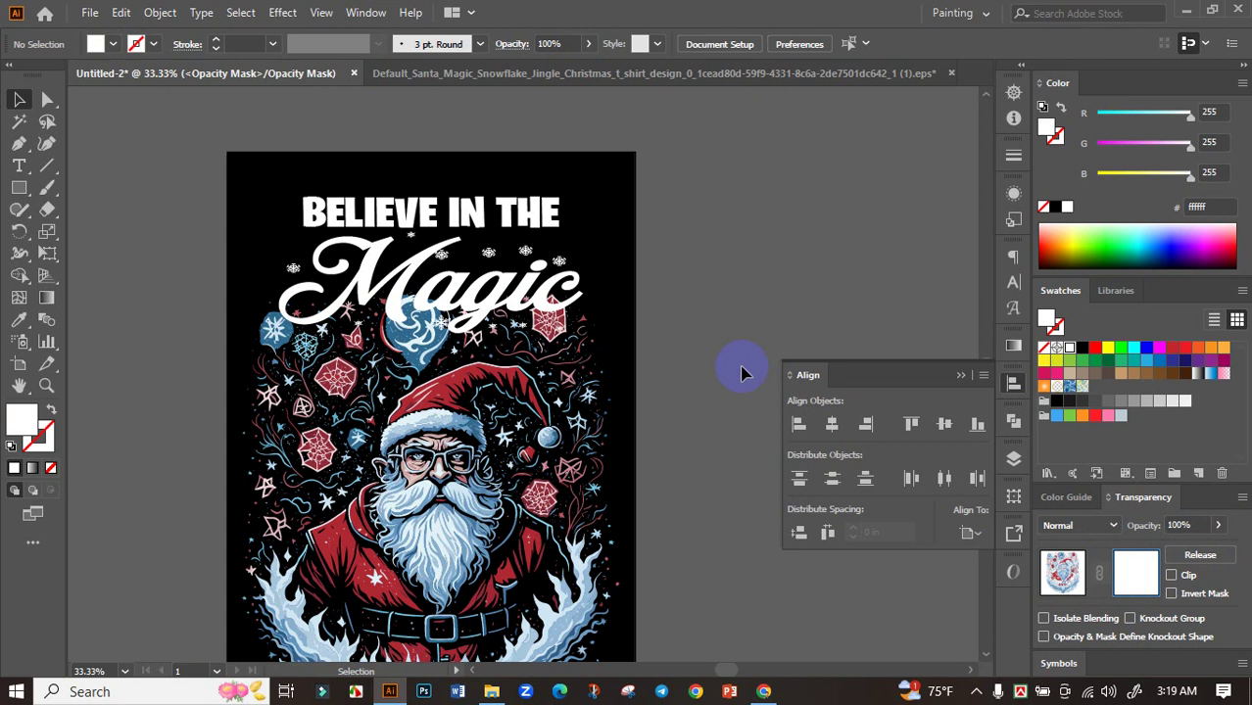
Step: Paste the cut "Magic" offset shape in place inside the mask, fill it with black and leave mask editing
key("ctrl+a")
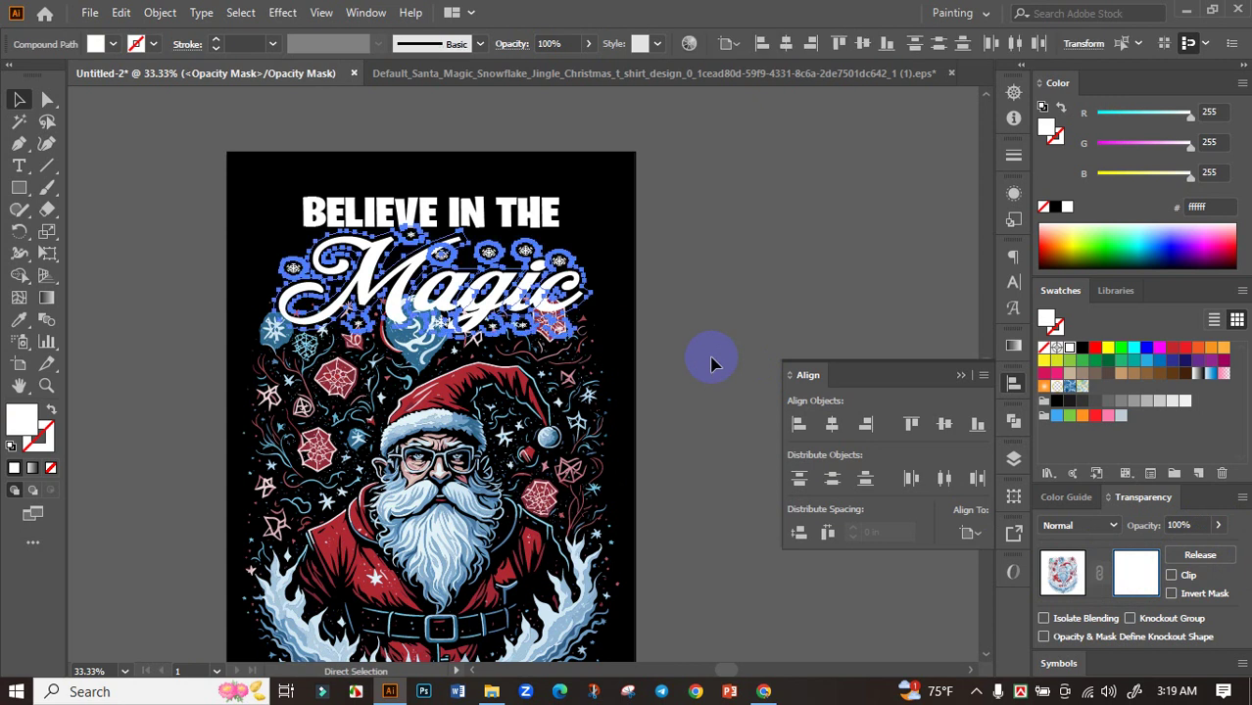
left_click(1056, 206)
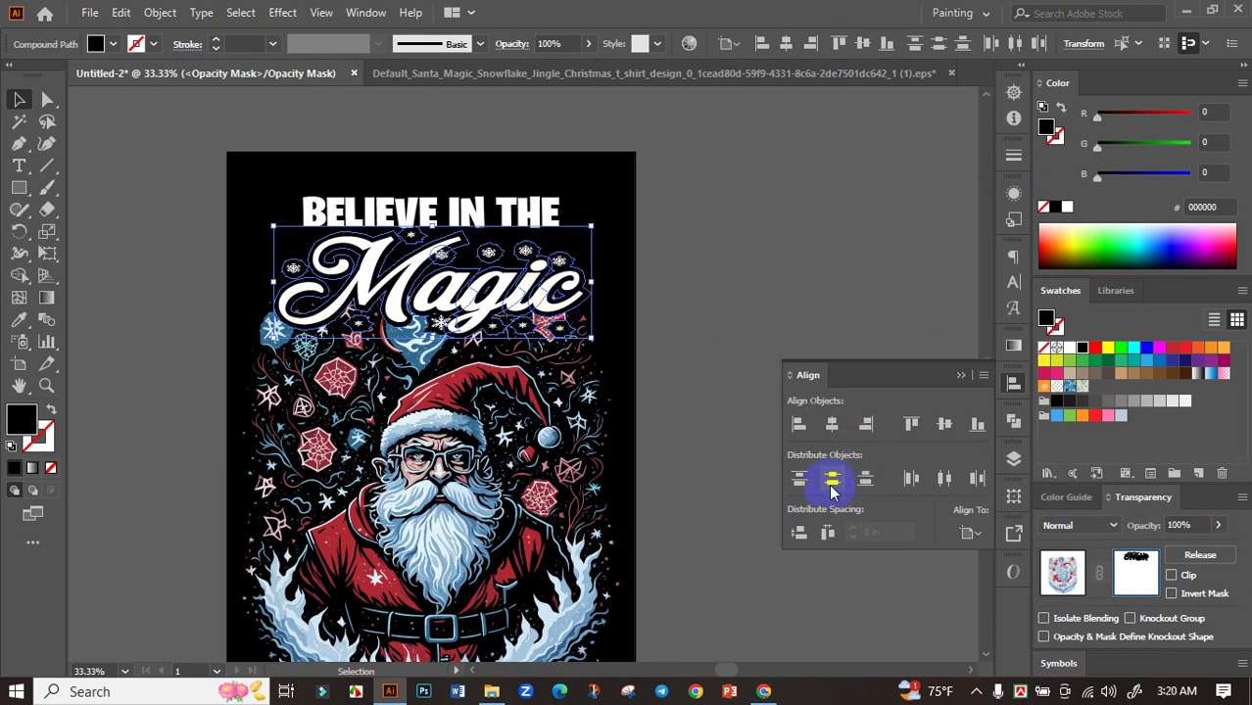
left_click(1073, 576)
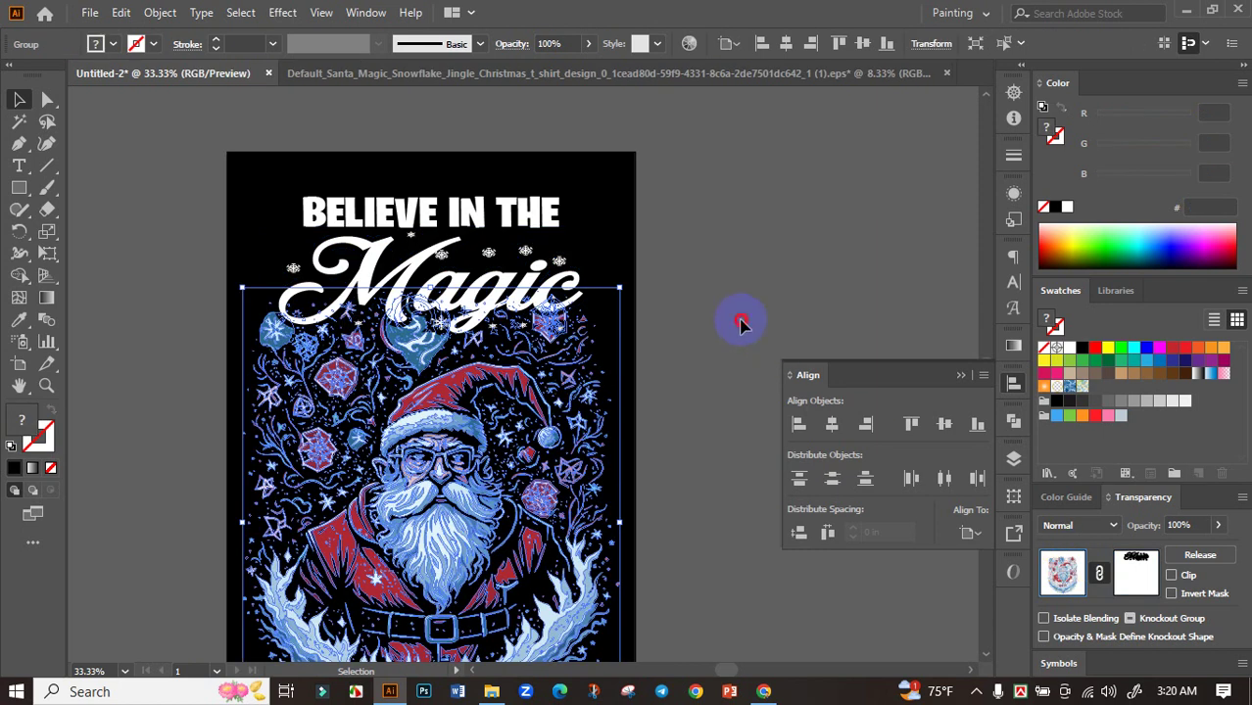
left_click(742, 323)
left_click(966, 378)
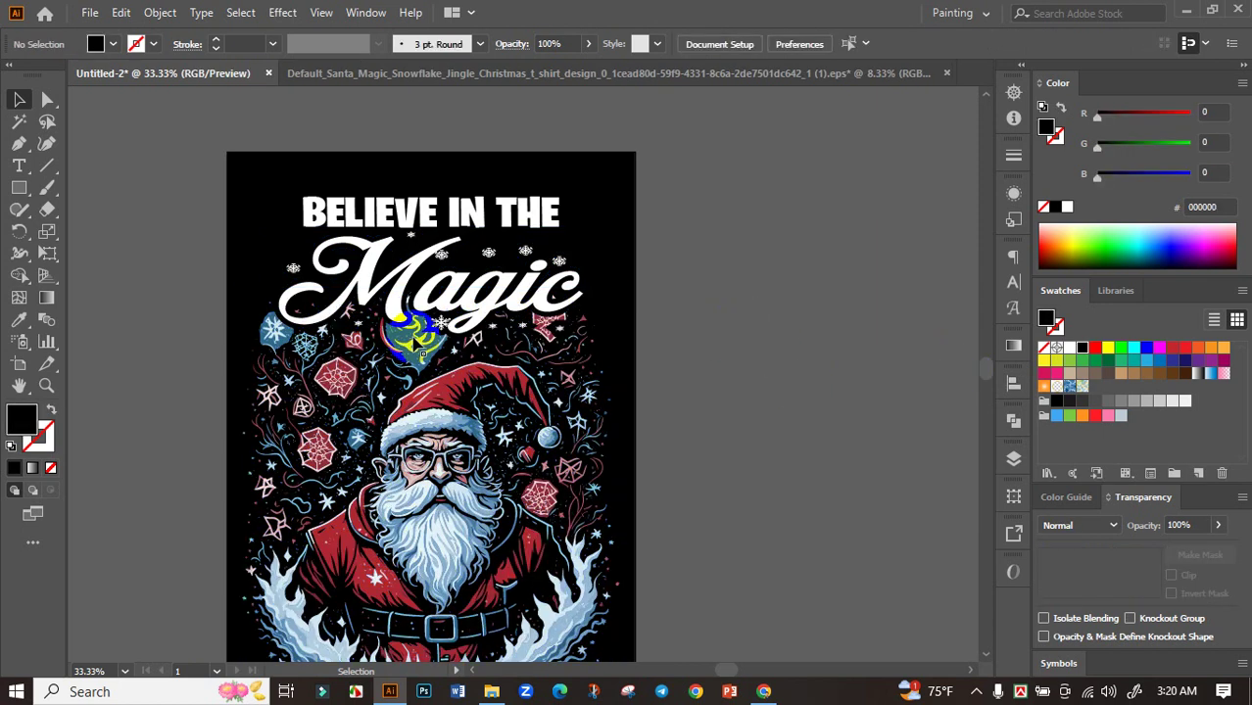
Step: Recolour the "Magic" lettering with the dark red sampled from Santa's coat (ae2834) and deselect it
scroll(411, 299, "up", 4)
scroll(412, 304, "down", 5)
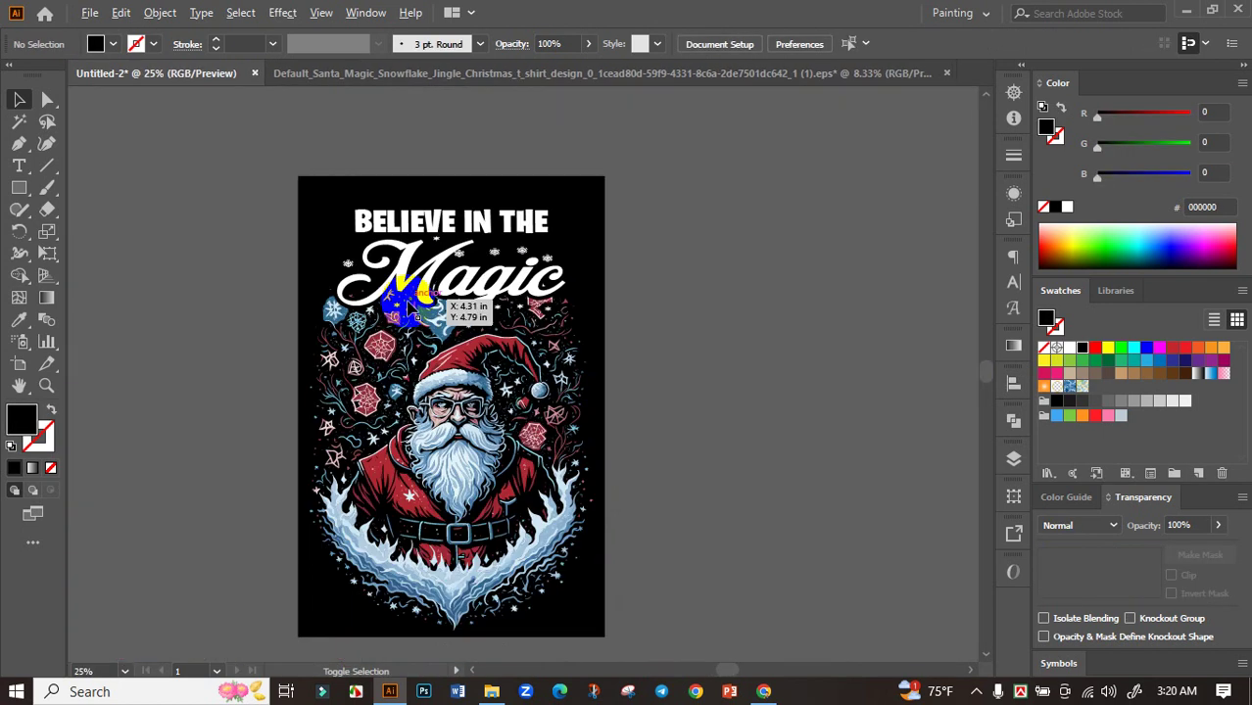
scroll(568, 265, "down", 1)
left_click(511, 250)
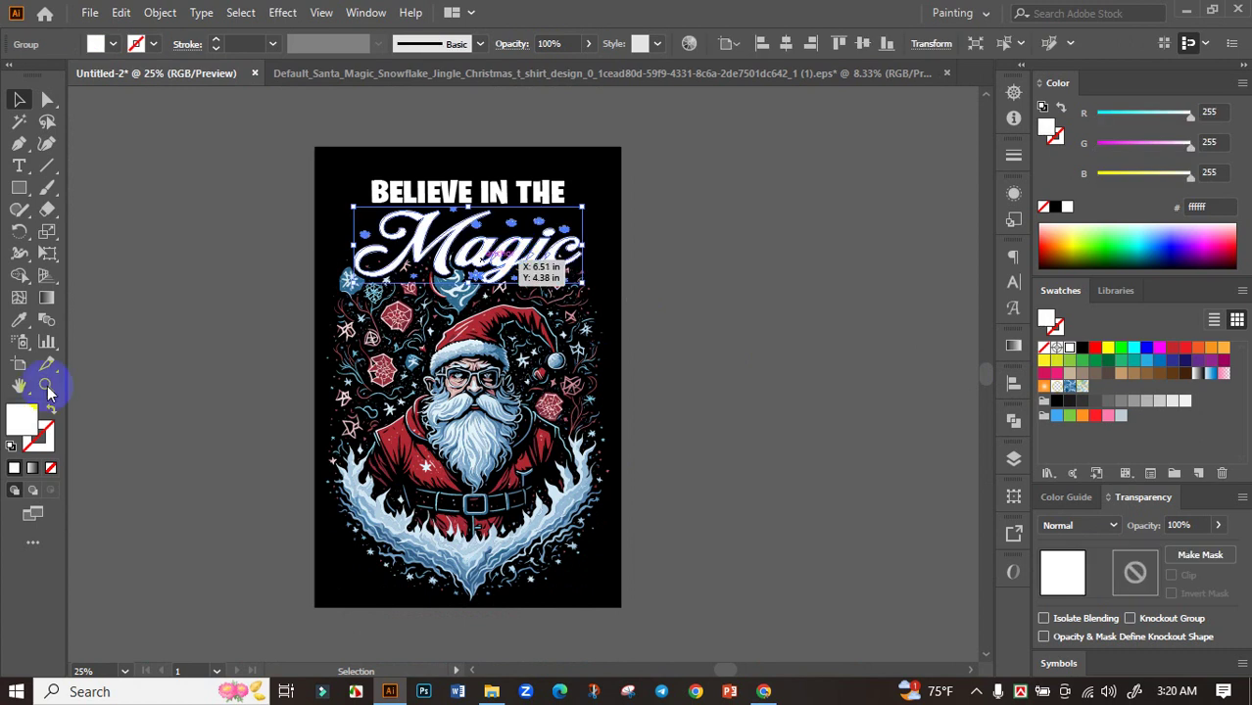
left_click(19, 319)
left_click(485, 556)
scroll(490, 557, "up", 3)
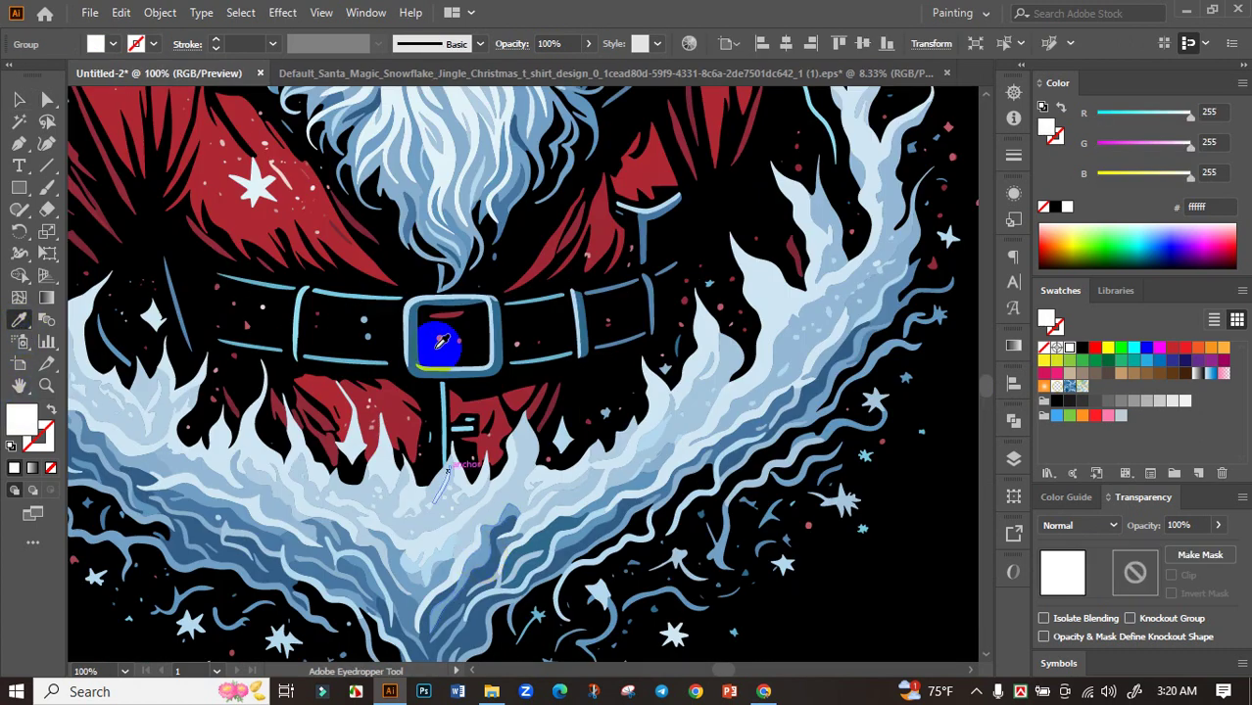
scroll(313, 229, "up", 2)
left_click(202, 177)
scroll(202, 176, "down", 5)
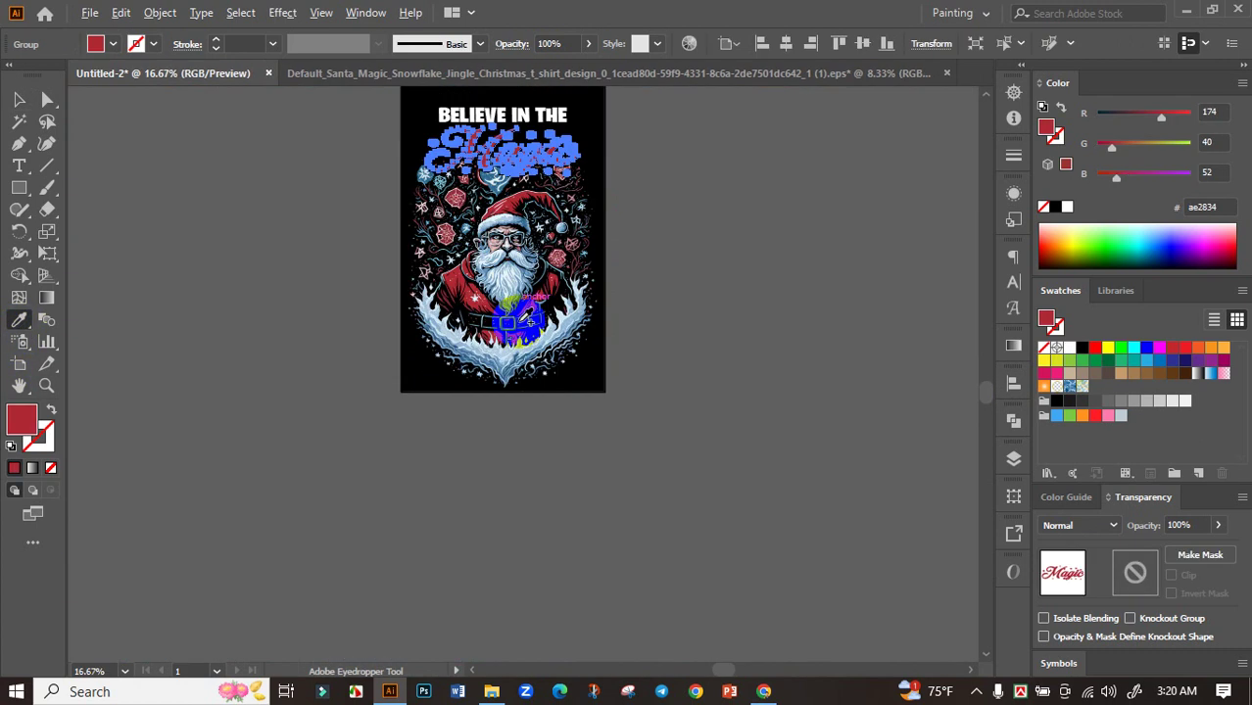
key("v")
left_click(339, 186)
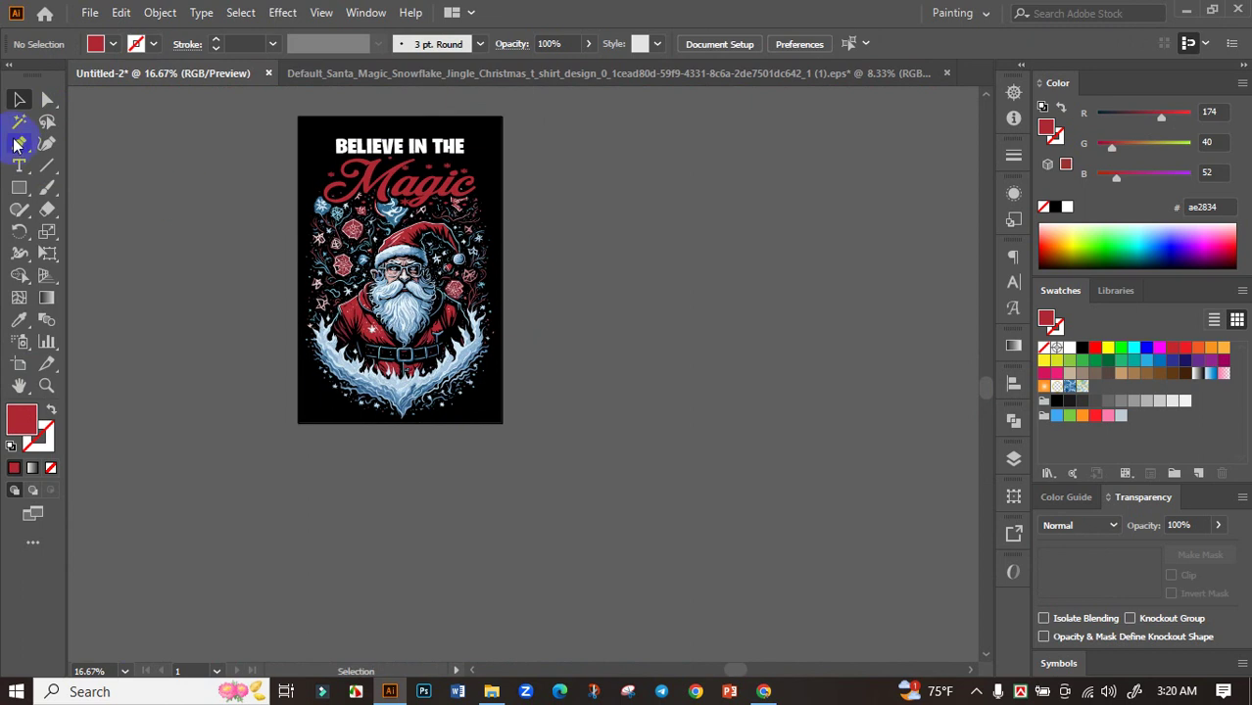
Step: Select all matching dark red shapes with the Magic Wand and fill them with bright red ff0000
left_click(19, 121)
scroll(420, 184, "up", 3)
left_click(411, 182)
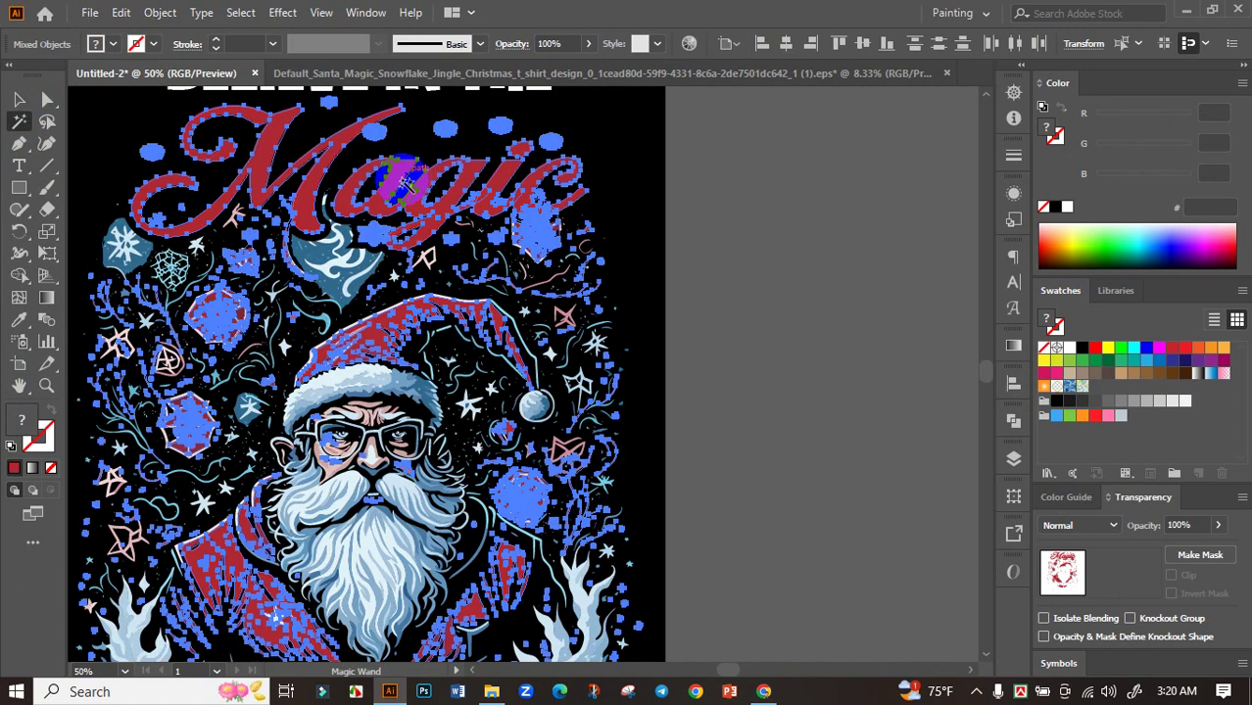
left_click(1095, 349)
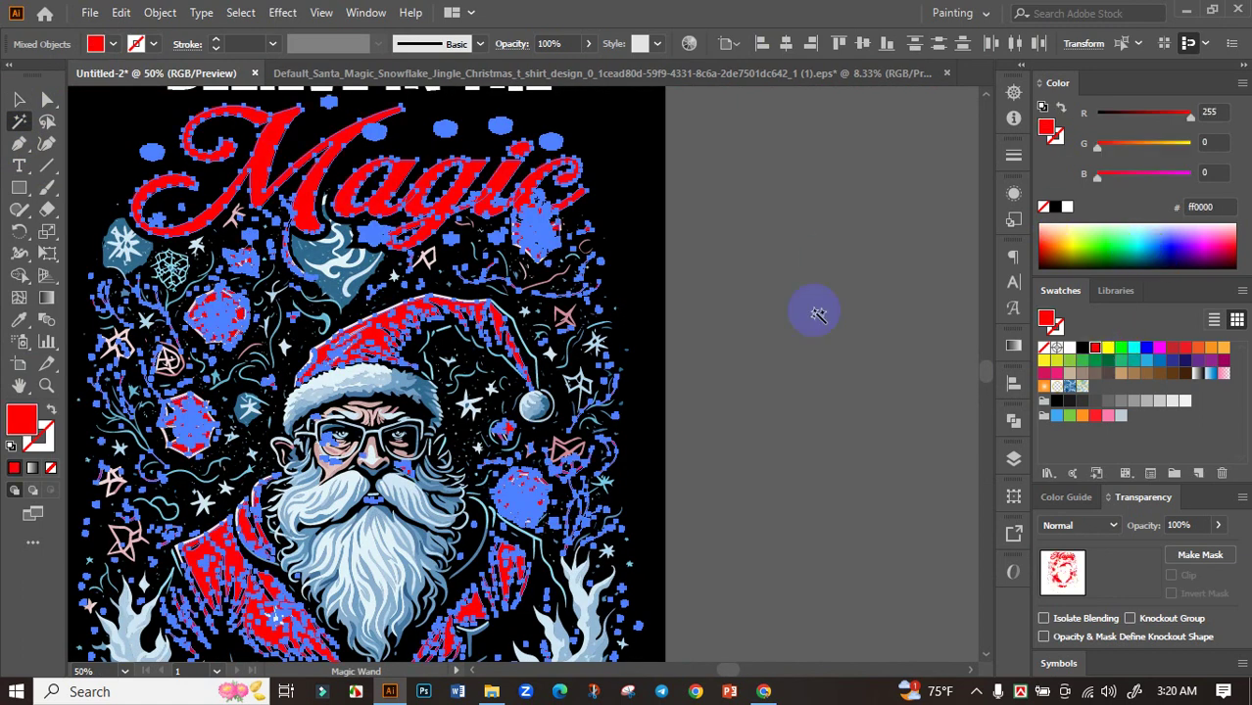
left_click(19, 99)
left_click(803, 311)
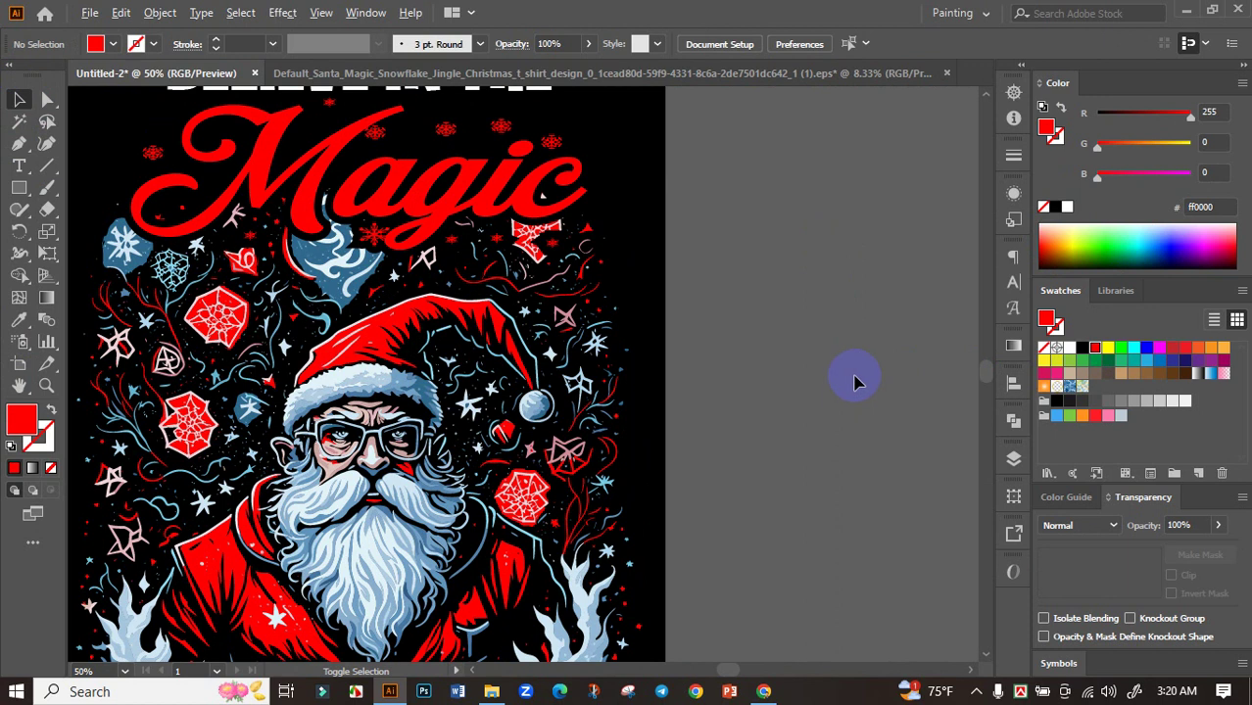
scroll(854, 382, "down", 2)
left_click_drag(866, 357, 811, 367)
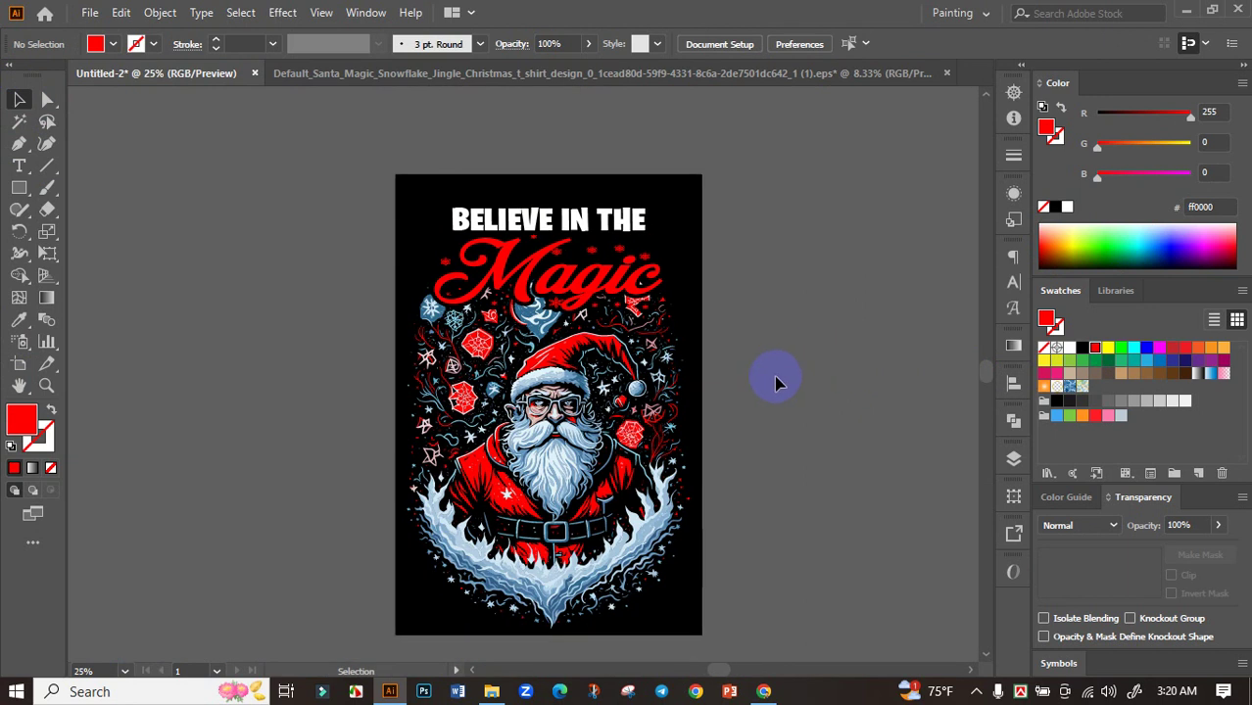
scroll(679, 358, "up", 3)
scroll(777, 449, "down", 2)
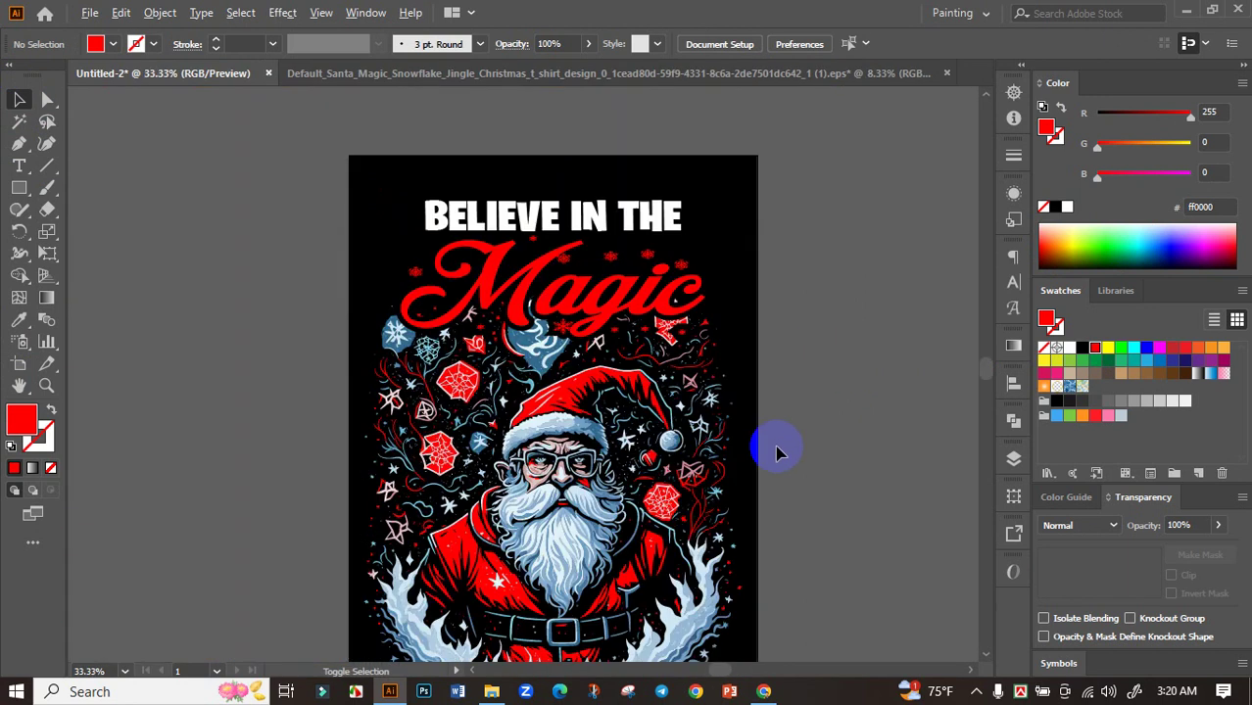
left_click_drag(811, 429, 741, 400)
scroll(741, 411, "down", 2)
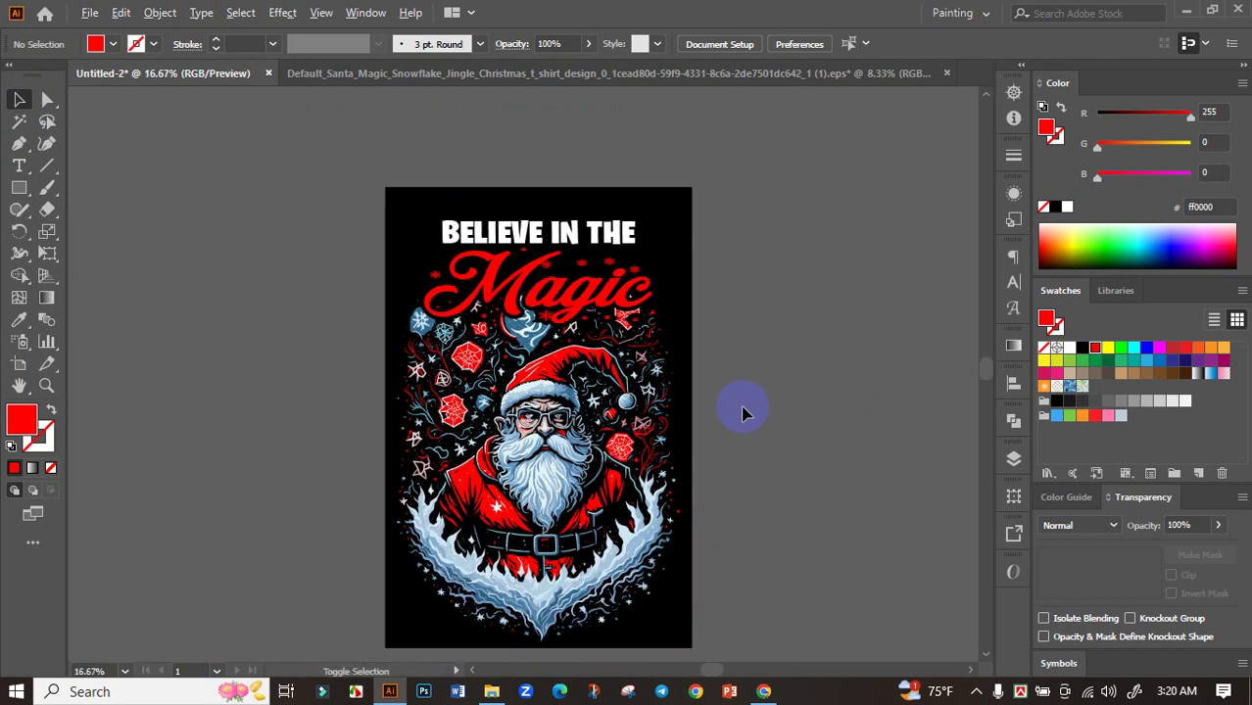
Step: Move the "BELIEVE IN THE" line slightly down, closer to the "Magic" lettering
scroll(740, 424, "up", 1)
scroll(581, 211, "up", 2)
left_click(542, 223)
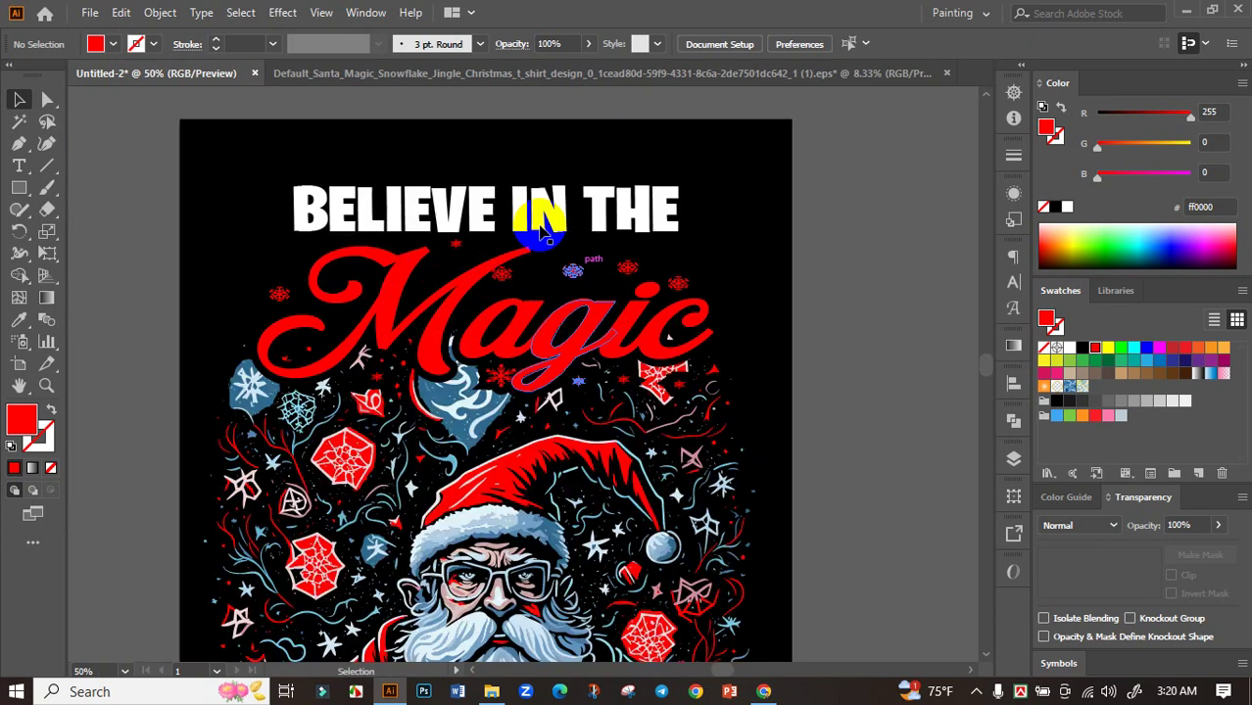
left_click_drag(542, 223, 534, 215)
Step: Try the "BELIEVE IN THE" line in a sampled blue adjusted to 307a9a, in the lettering's red ff0000 and in white
left_click(21, 322)
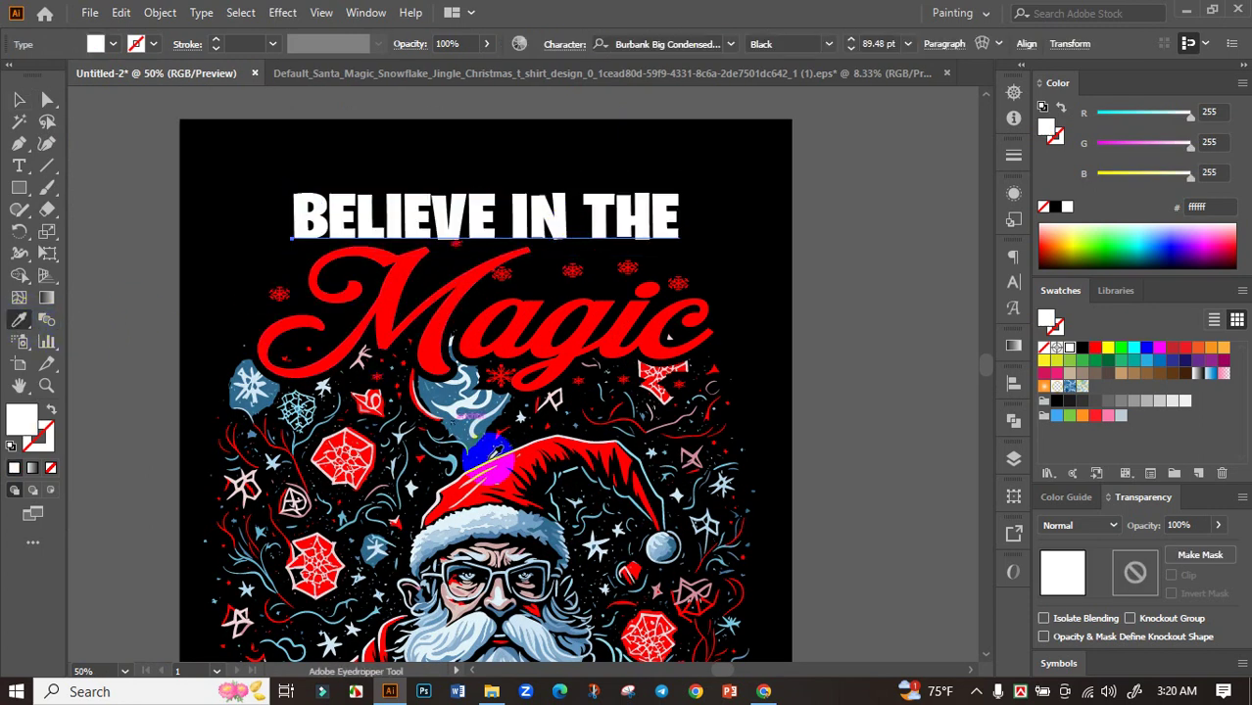
left_click(432, 392)
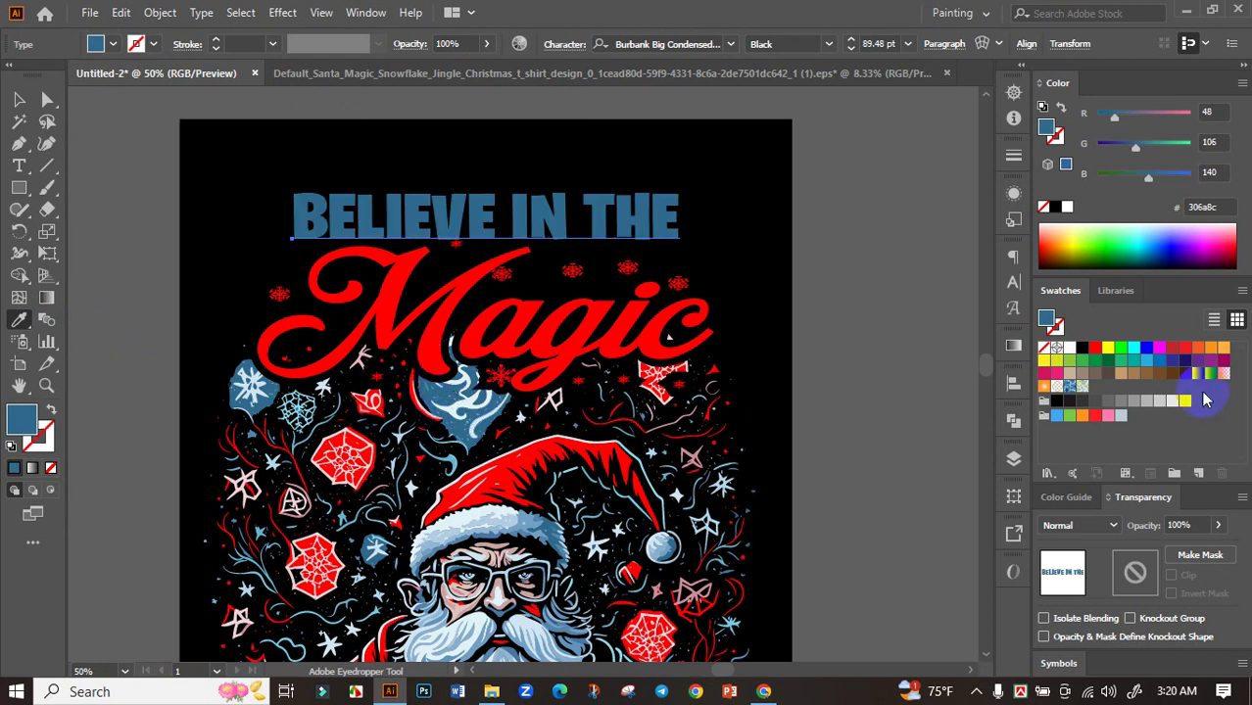
left_click(1151, 178)
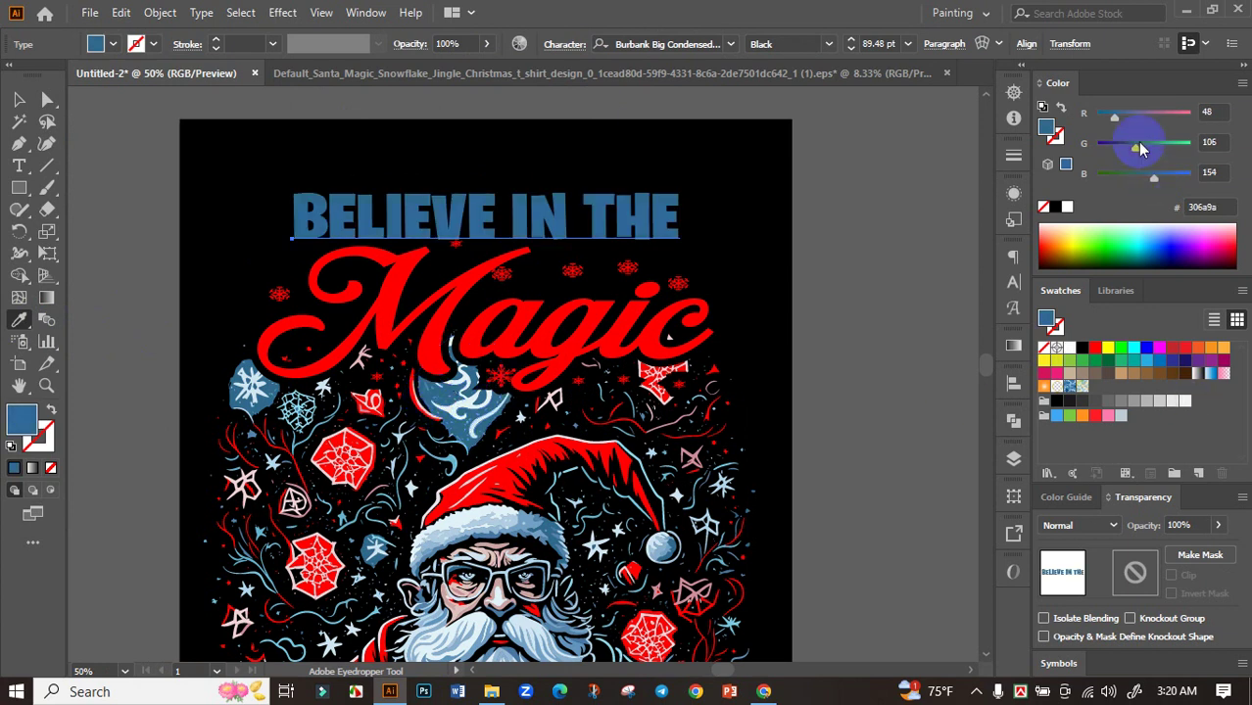
mouse_move(1142, 149)
left_mouse_down()
mouse_move(1166, 152)
mouse_move(1142, 155)
left_mouse_up()
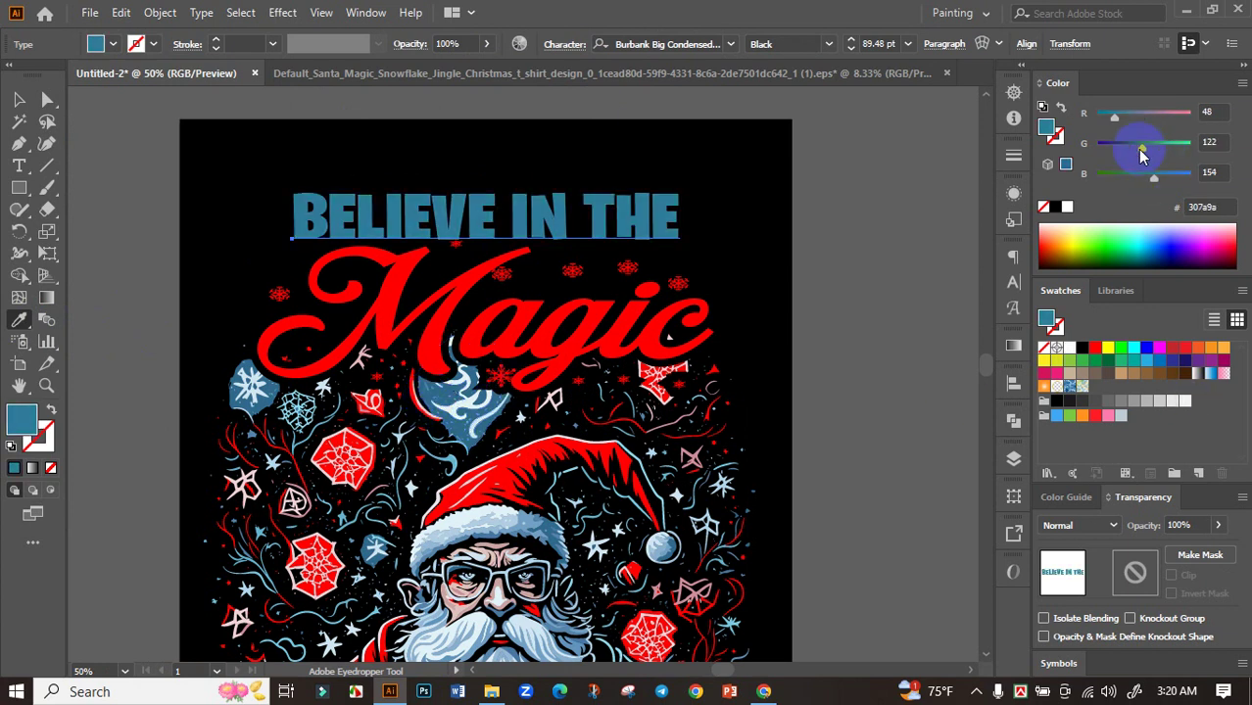
left_click(659, 321)
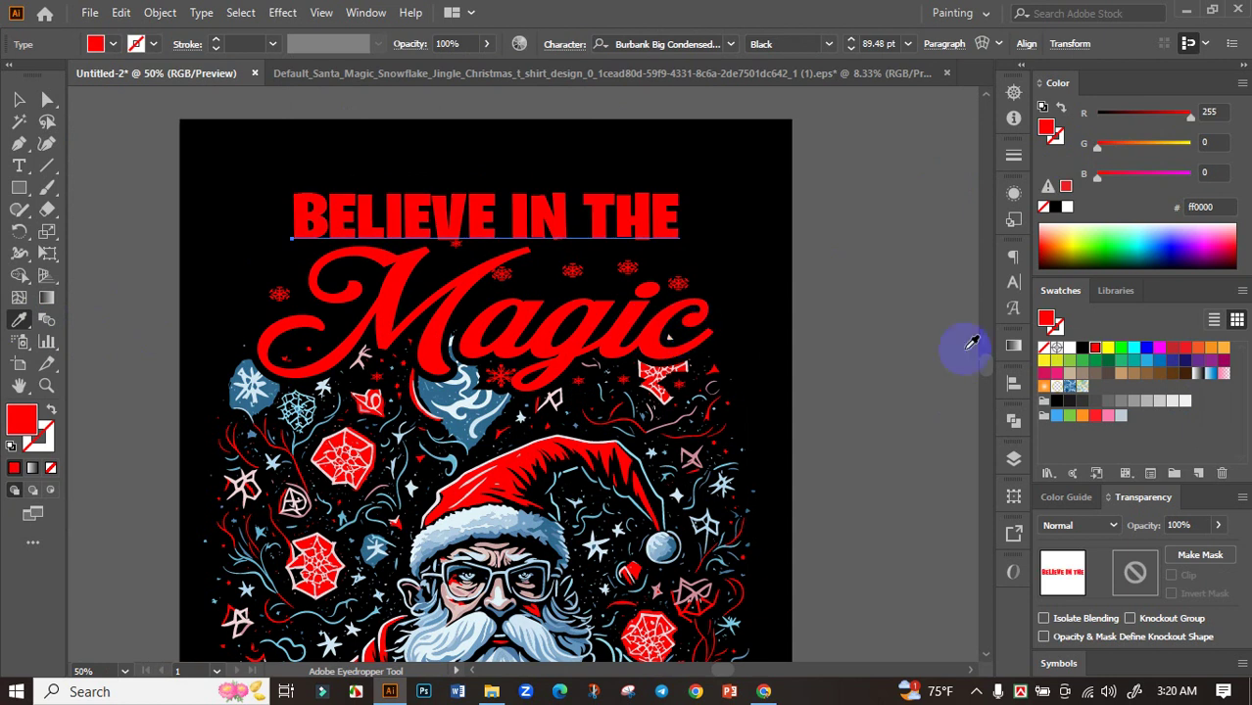
left_click(1069, 349)
Step: Recolour the "BELIEVE IN THE" line with the pale blue e1f1f8 sampled from Santa's hat fur and deselect it
scroll(468, 406, "up", 3)
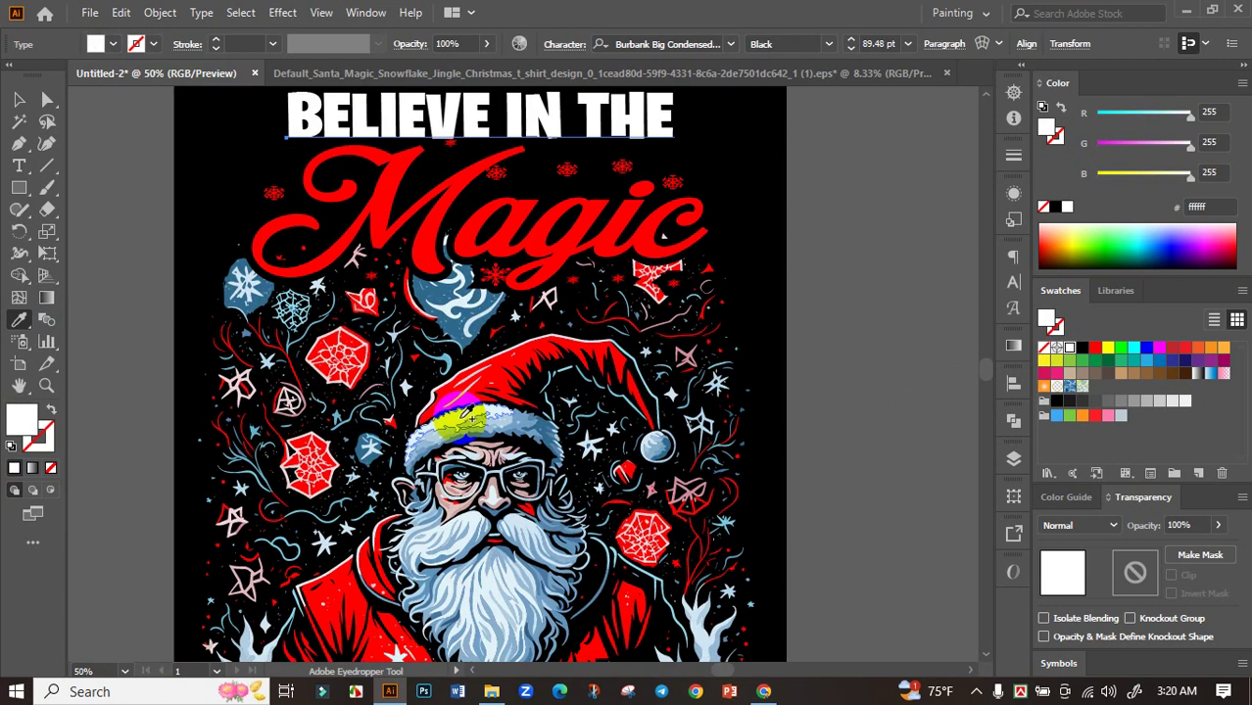
left_click(469, 407)
scroll(468, 406, "down", 4)
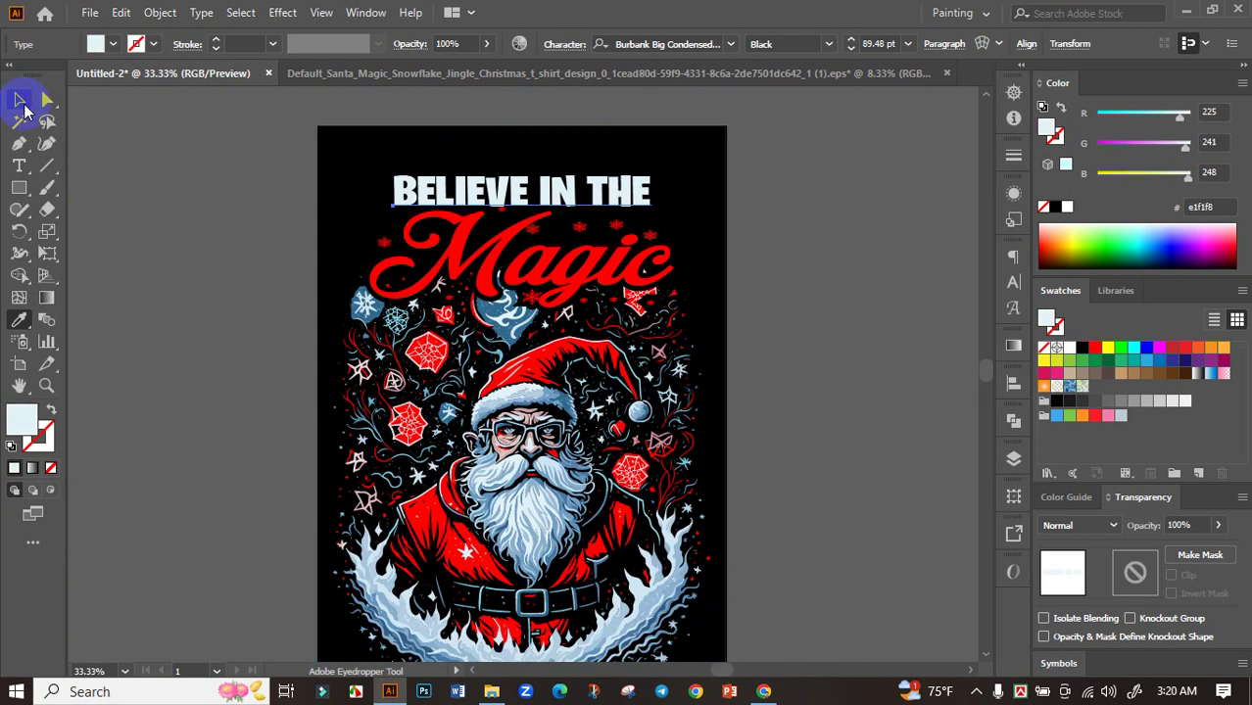
left_click(19, 99)
left_click(137, 193)
Step: Group all the text and Santa artwork and scale the group up proportionally to nearly fill the black artboard's width
scroll(137, 193, "down", 3)
scroll(568, 294, "left", 2)
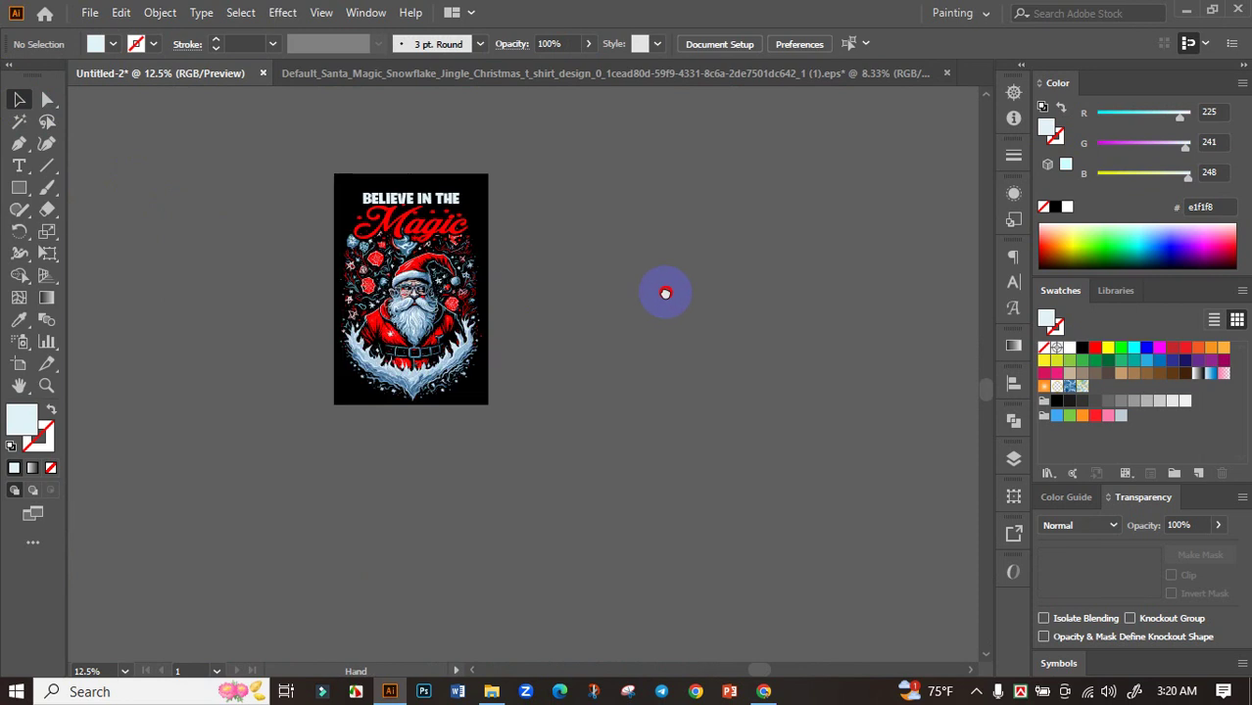
scroll(464, 299, "up", 1)
left_click_drag(616, 300, 631, 317)
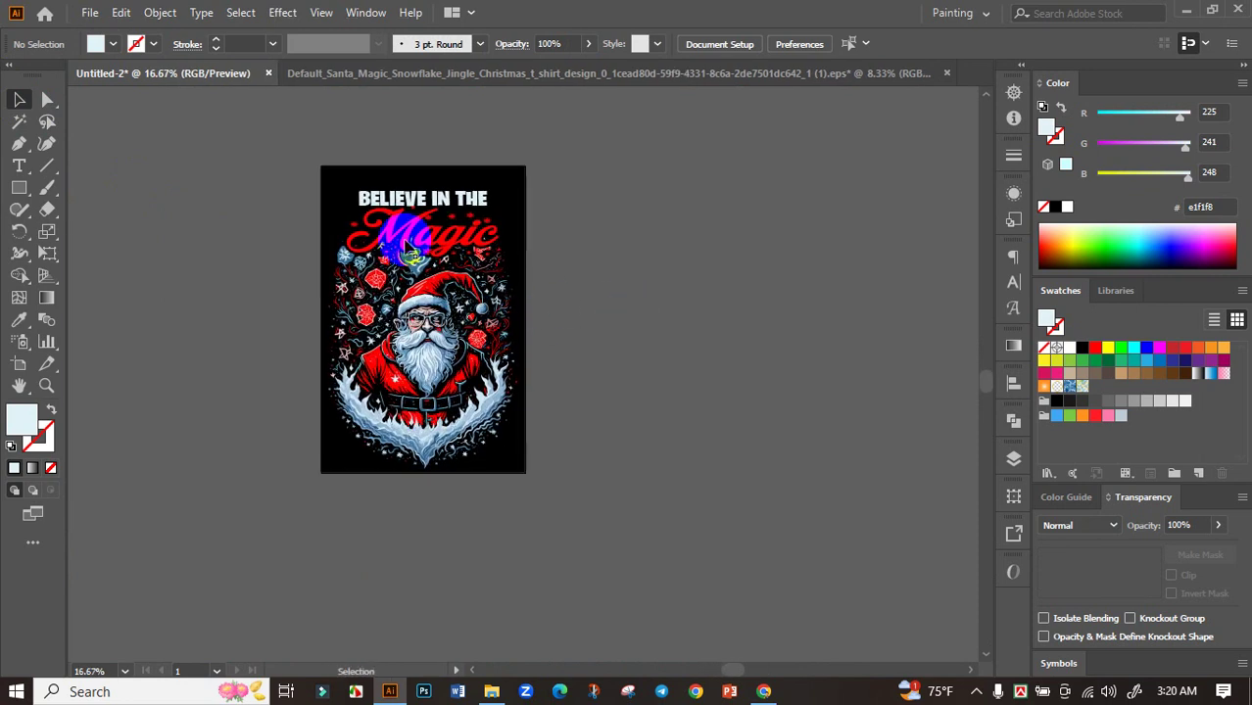
scroll(329, 216, "up", 1)
key("ctrl+a")
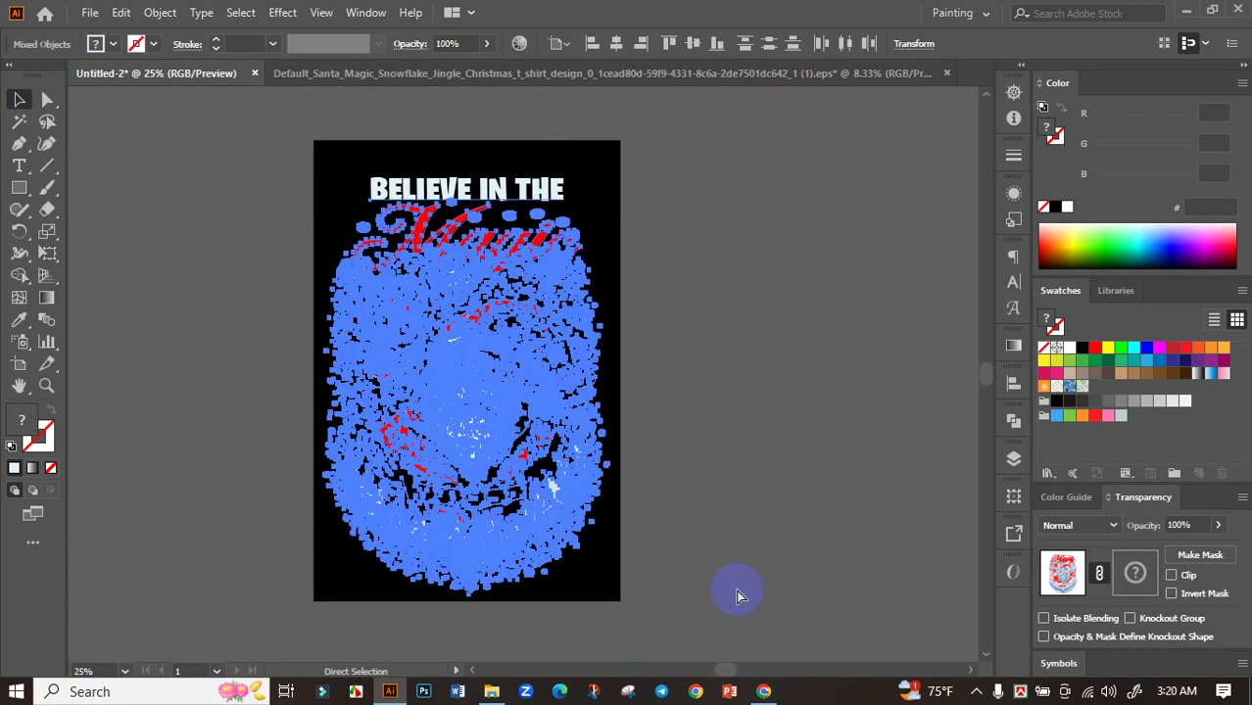
left_click(436, 184)
scroll(451, 173, "up", 1)
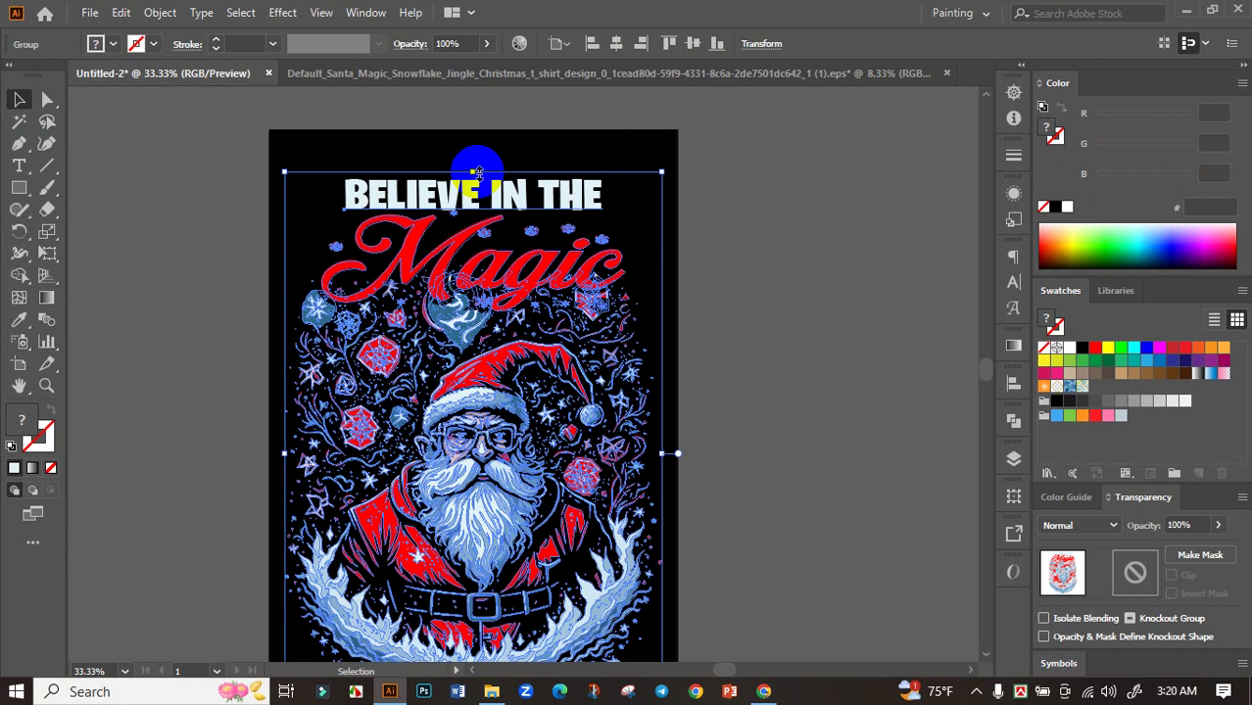
left_click_drag(477, 173, 484, 126)
left_click(694, 329)
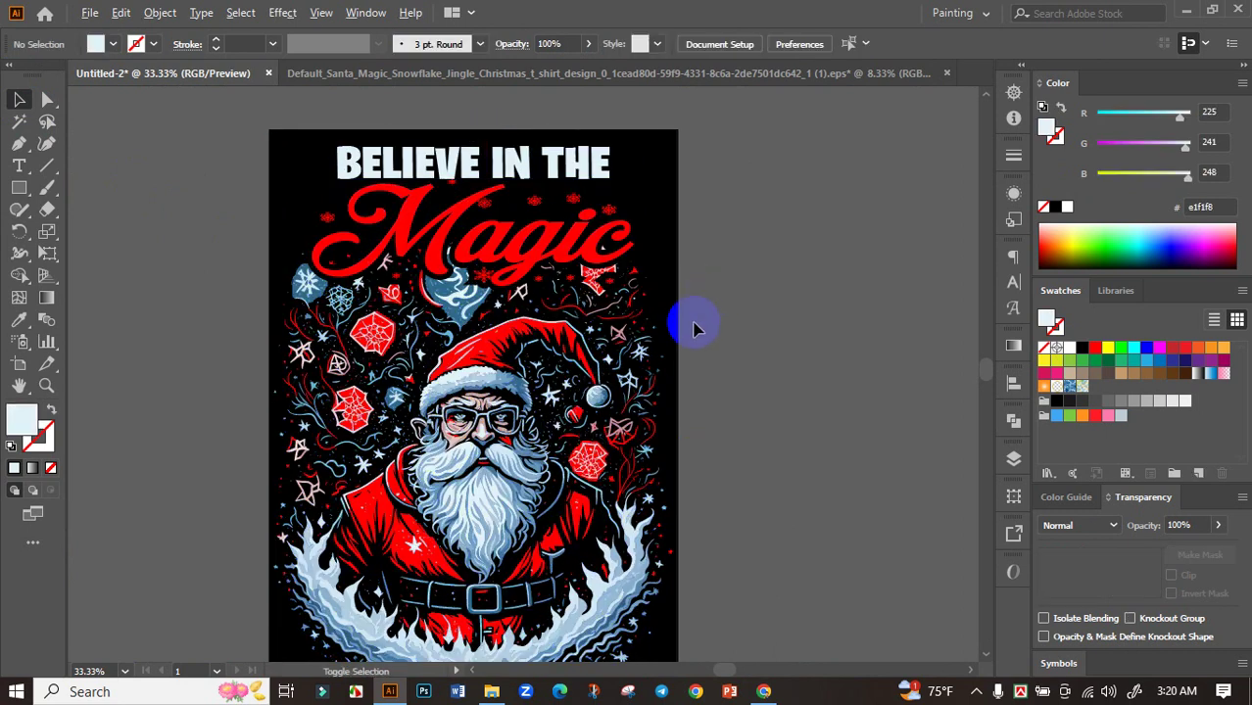
Step: Centre the grouped design vertically on the artboard and deselect it
scroll(694, 329, "down", 1)
left_click(671, 358)
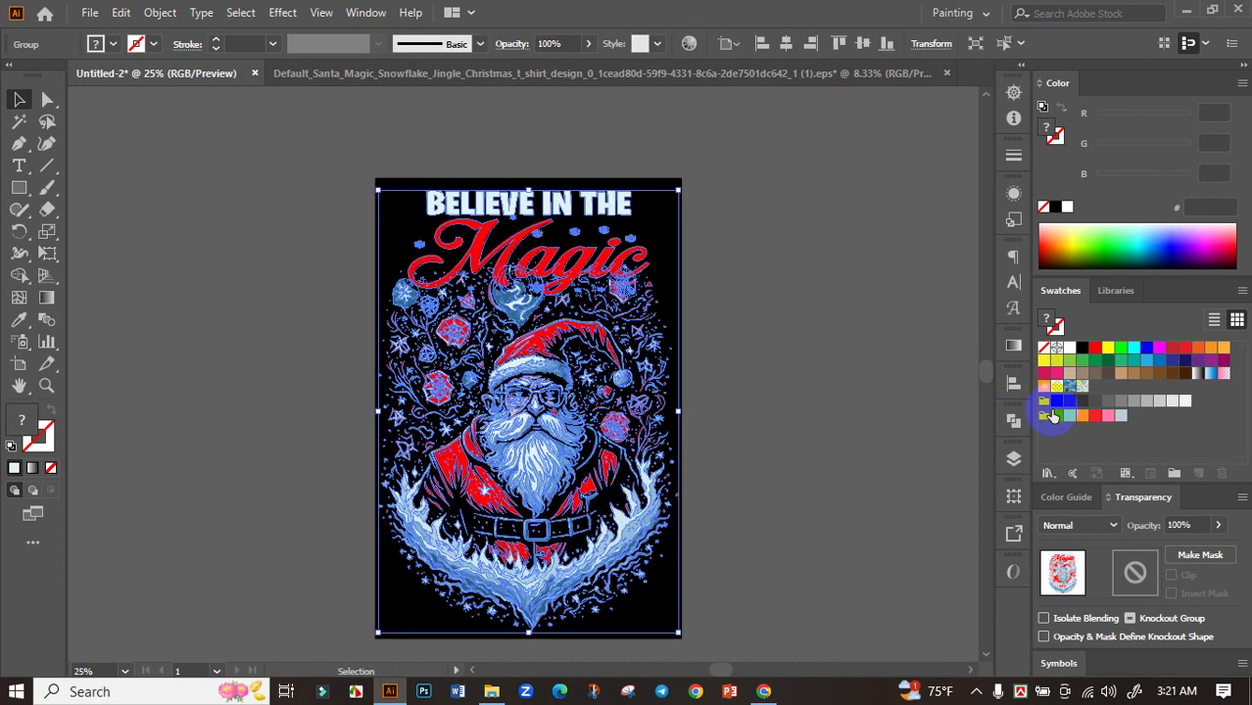
left_click(1015, 385)
left_click(945, 419)
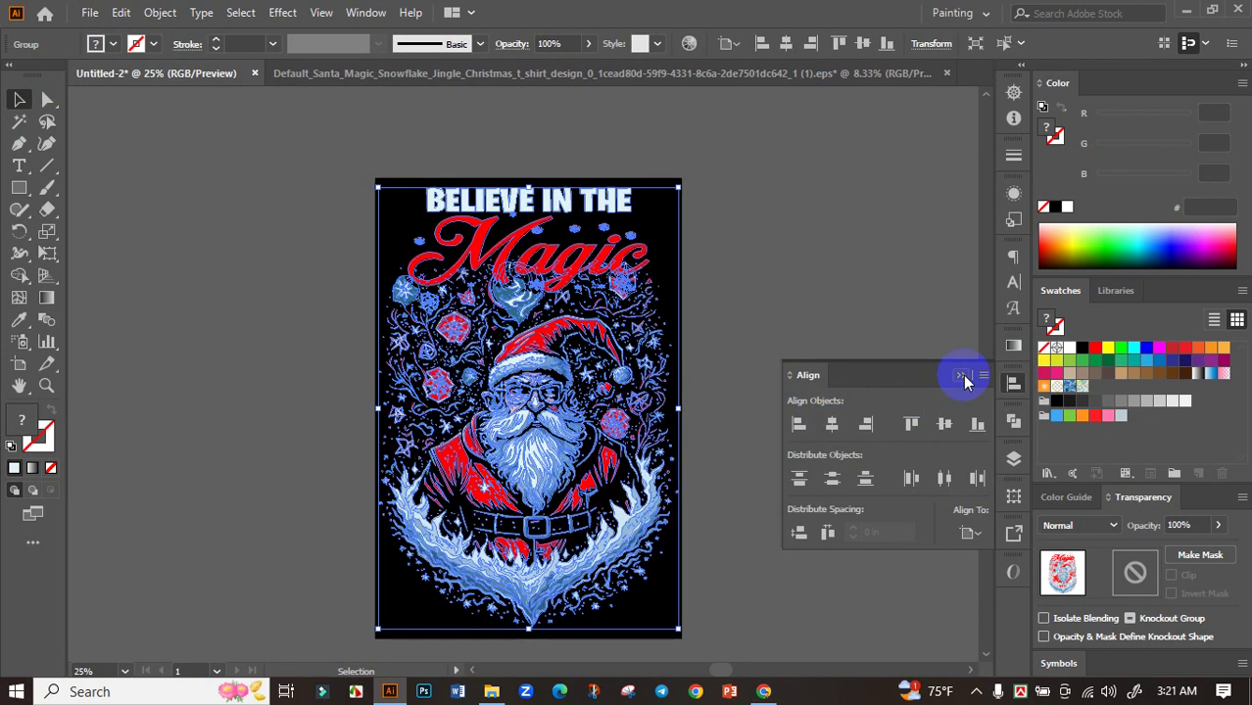
left_click(1014, 384)
left_click(866, 408)
Step: Examine the complete Santa design on the black background, including the details around the hat and its pompom
scroll(819, 440, "down", 1)
scroll(749, 471, "up", 1)
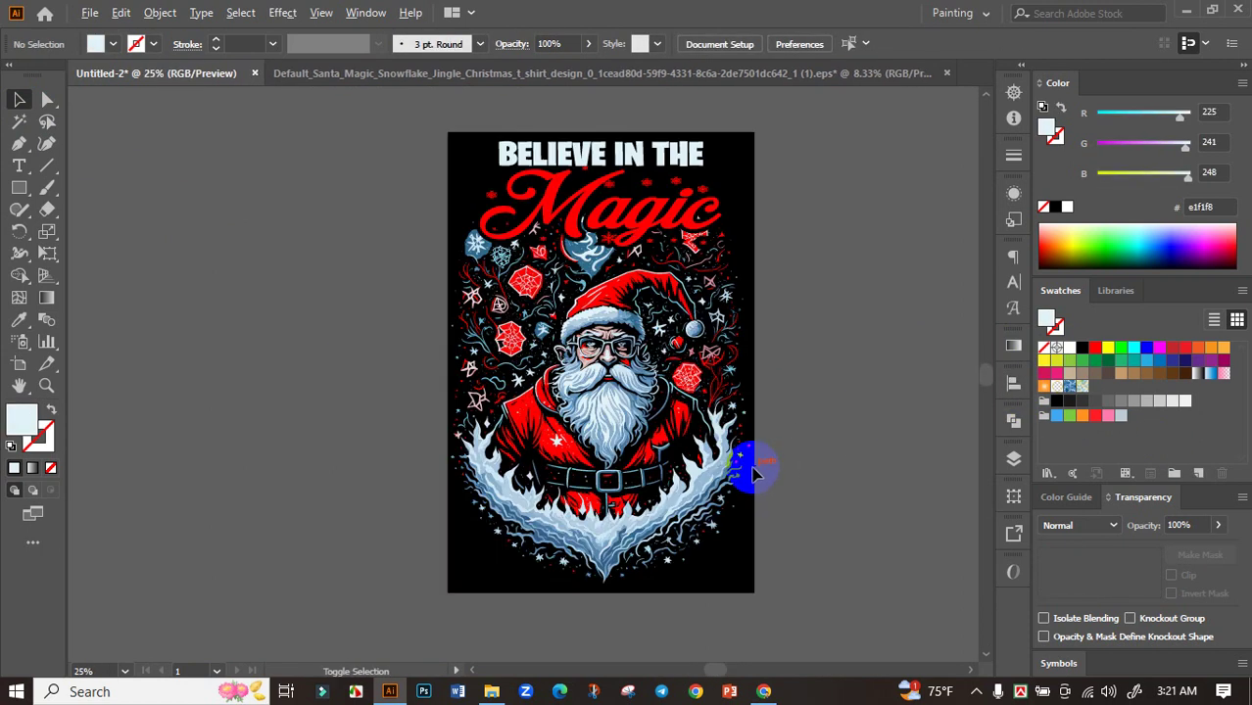
left_click_drag(847, 385, 698, 436)
scroll(671, 437, "down", 1)
scroll(676, 446, "up", 1)
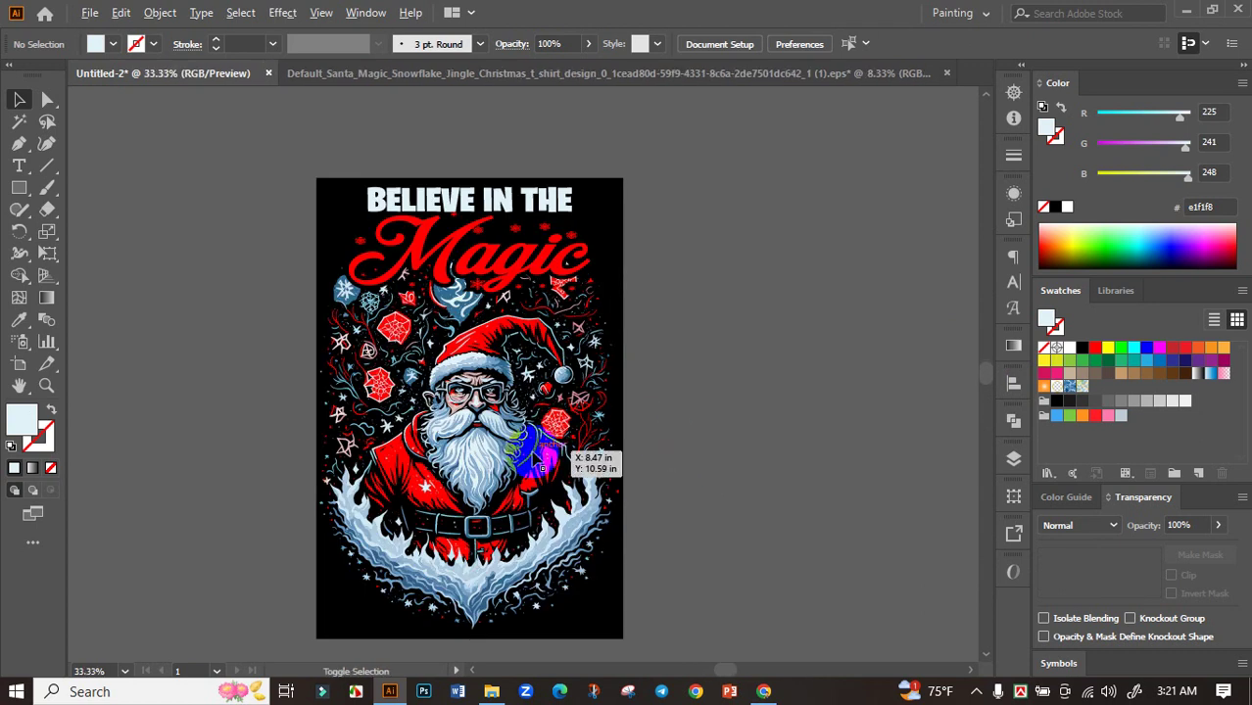
scroll(691, 454, "up", 1)
left_click_drag(696, 451, 722, 428)
scroll(722, 428, "down", 1)
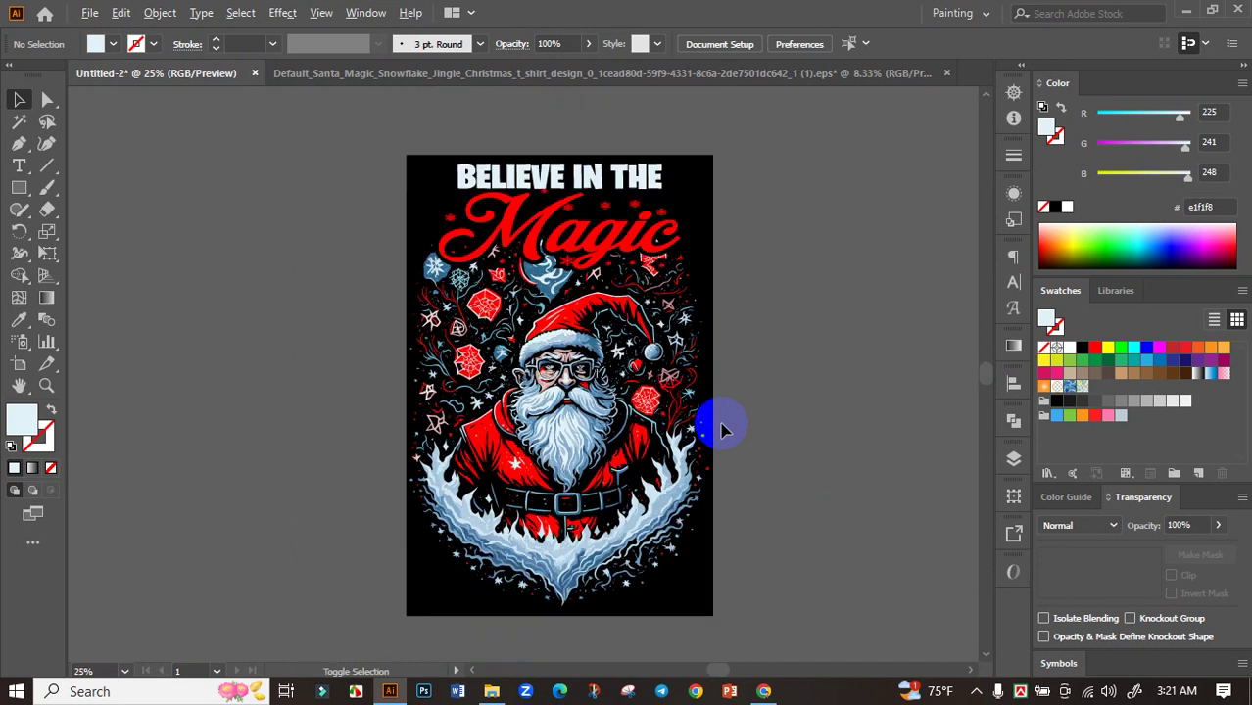
scroll(751, 413, "up", 1)
scroll(745, 448, "up", 1)
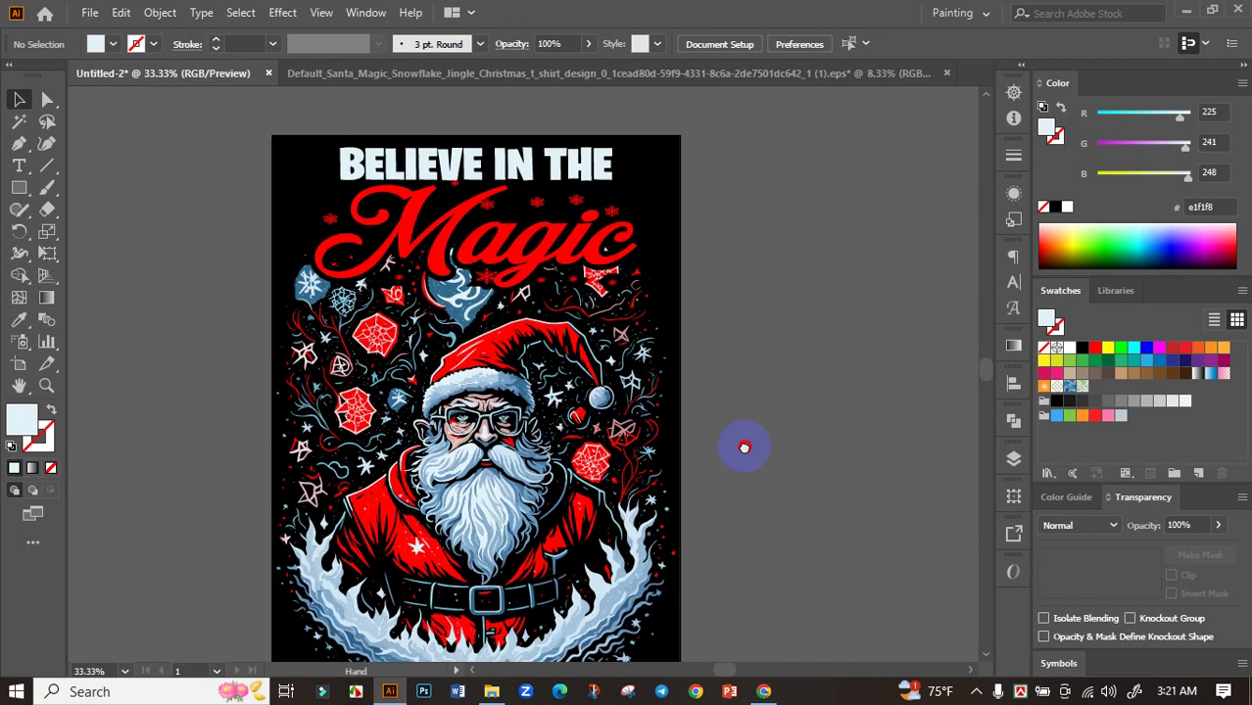
scroll(744, 449, "down", 1)
left_click_drag(763, 449, 745, 408)
scroll(570, 432, "up", 1)
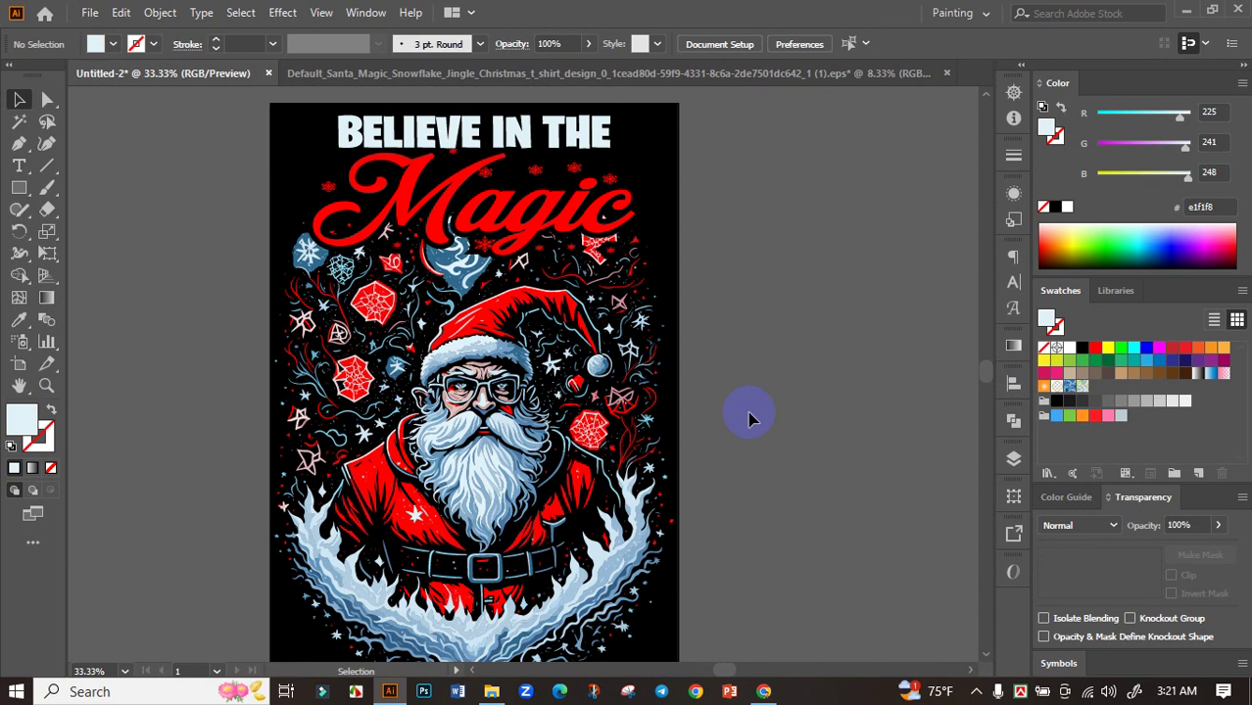
scroll(604, 315, "up", 5)
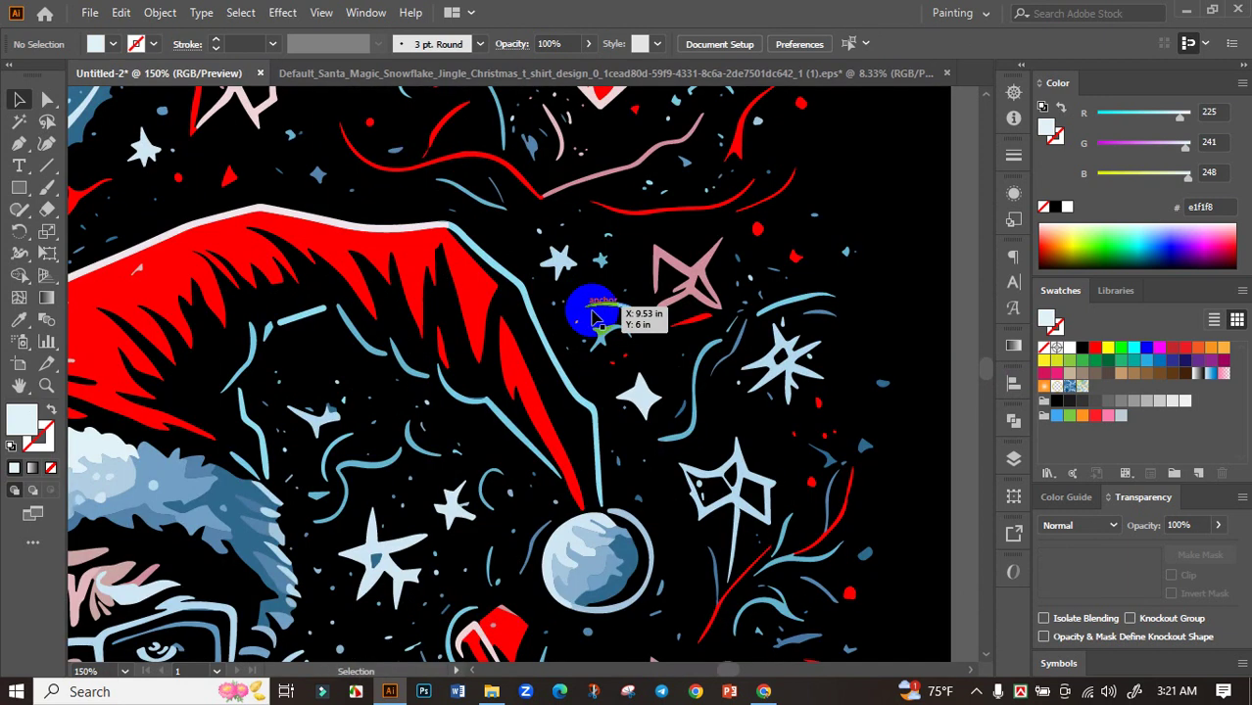